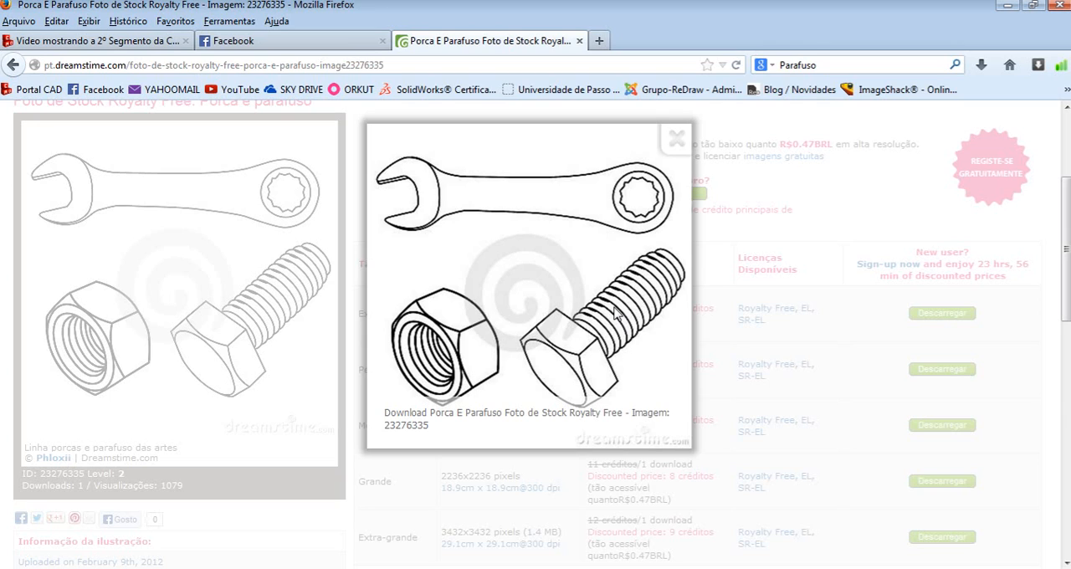
# - Switch to SolidWorks and create a new part document
pyautogui.click(441, 567)
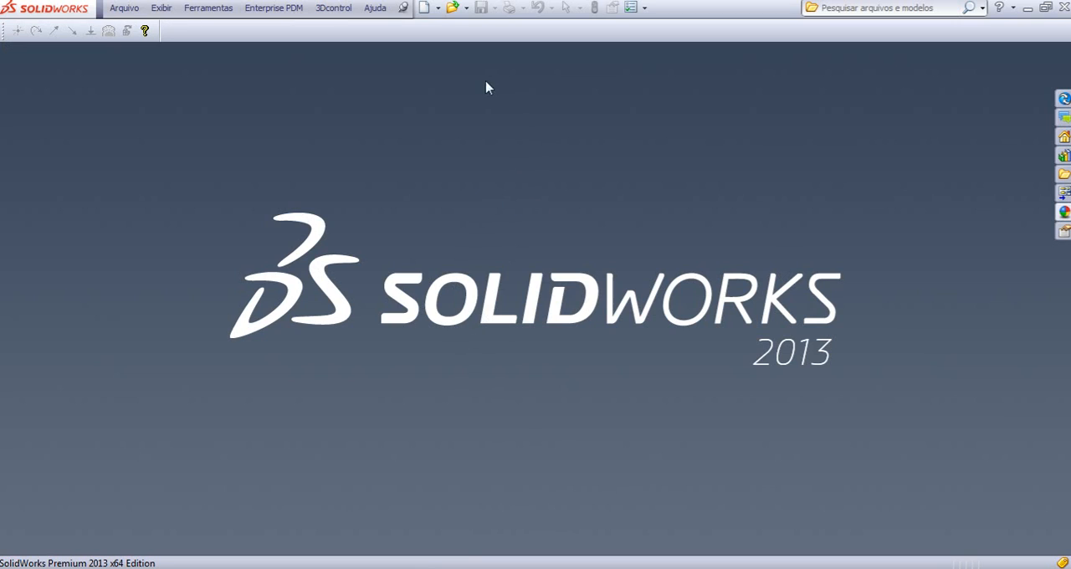
pyautogui.click(425, 8)
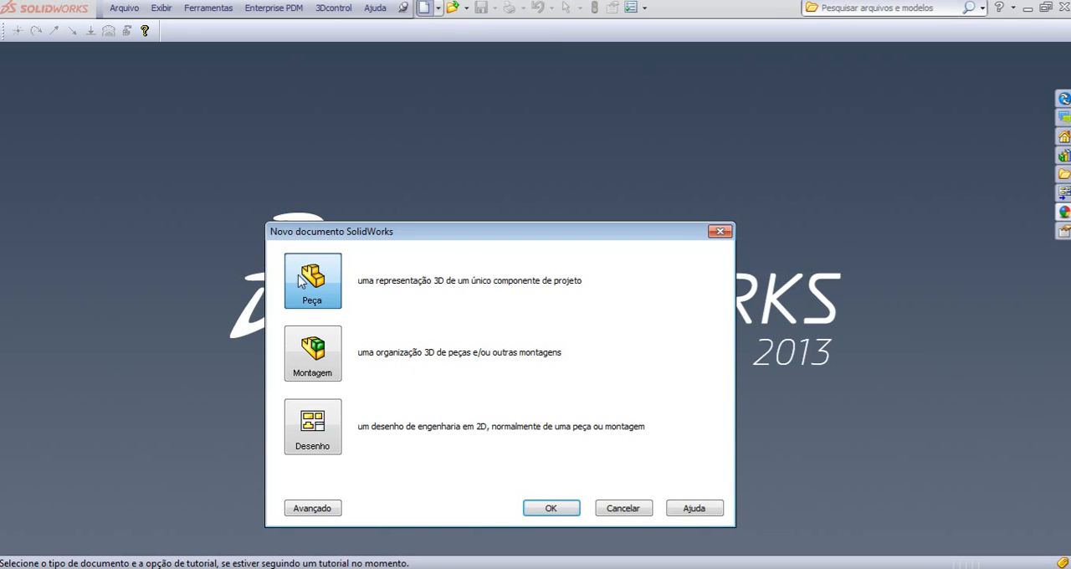
pyautogui.click(551, 508)
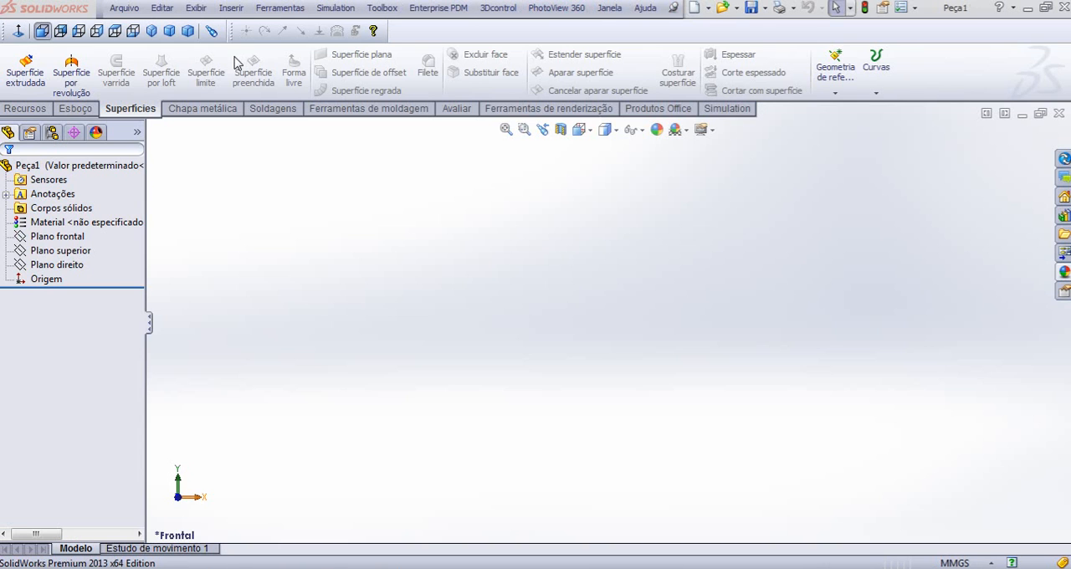
# - Sketch a six-sided inscribed-circle polygon centred on the origin of the Right plane, about 64.44 mm across flats
pyautogui.click(75, 109)
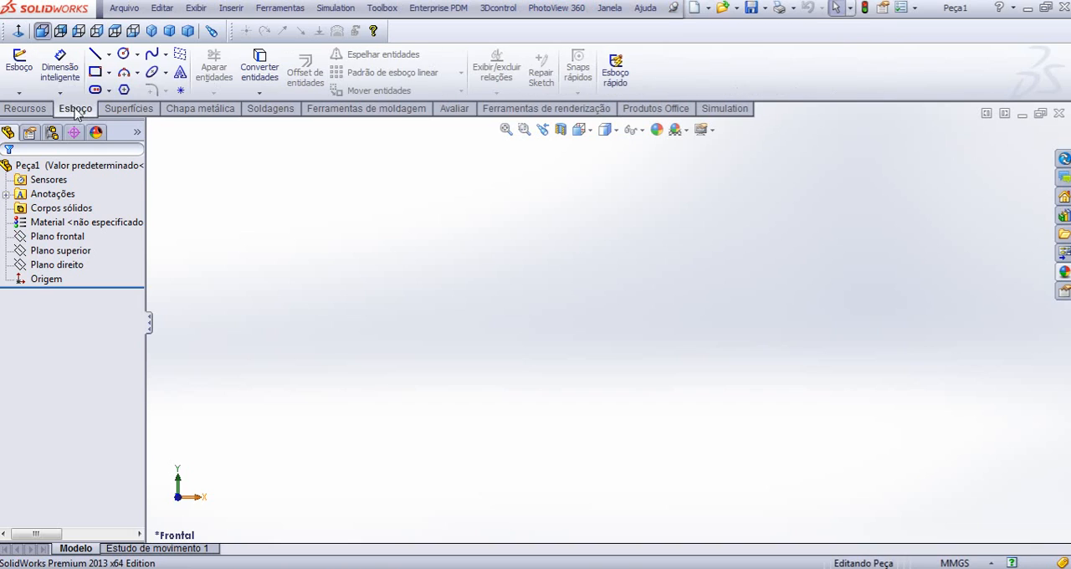
pyautogui.click(19, 75)
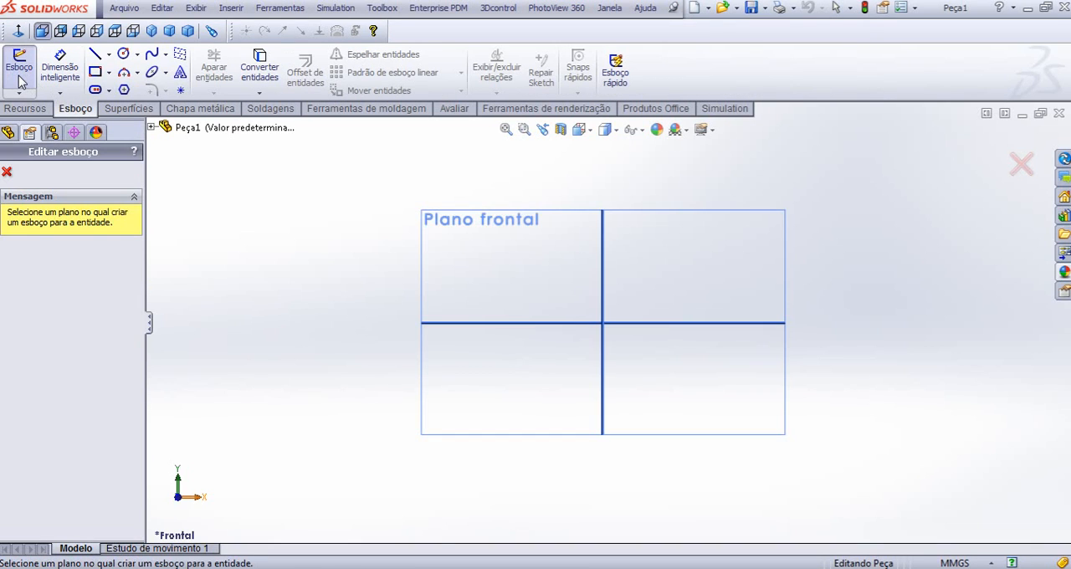
pyautogui.click(600, 259)
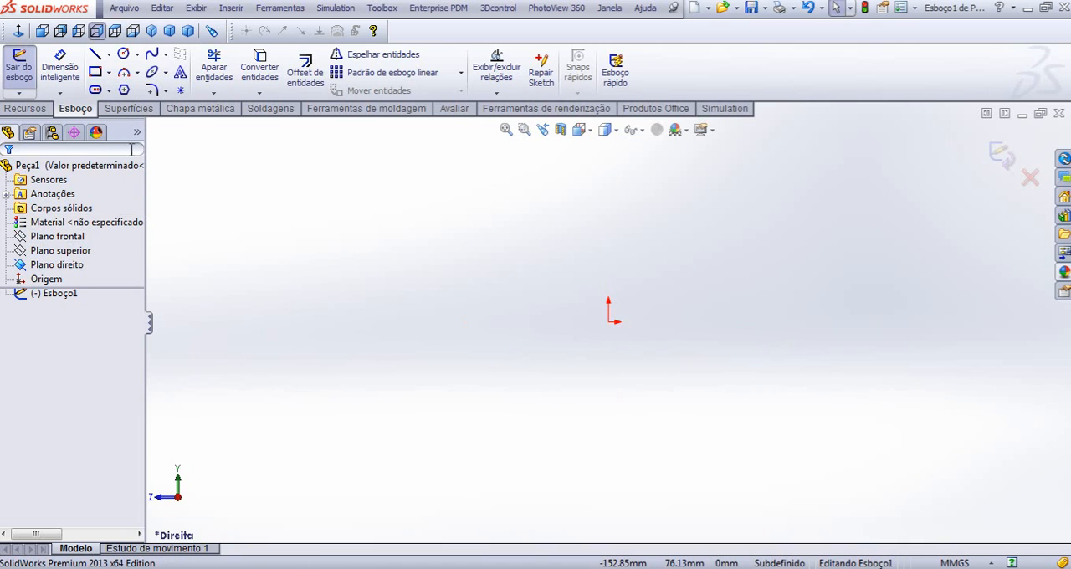
pyautogui.click(124, 91)
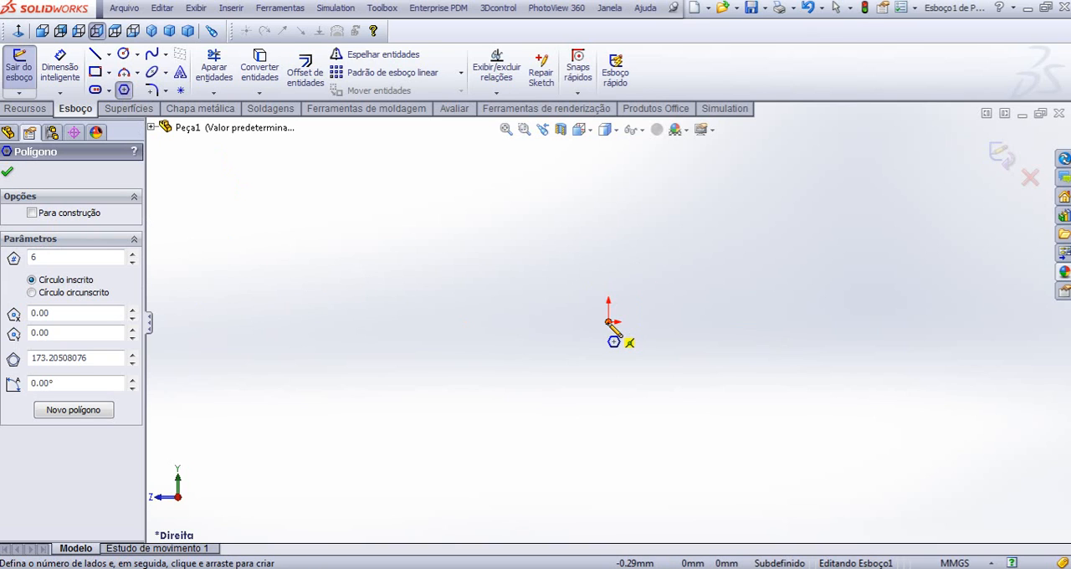
pyautogui.moveTo(609, 324)
pyautogui.mouseDown()
pyautogui.moveTo(693, 268)
pyautogui.moveTo(719, 288)
pyautogui.moveTo(724, 309)
pyautogui.moveTo(714, 292)
pyautogui.moveTo(687, 292)
pyautogui.moveTo(701, 280)
pyautogui.mouseUp()
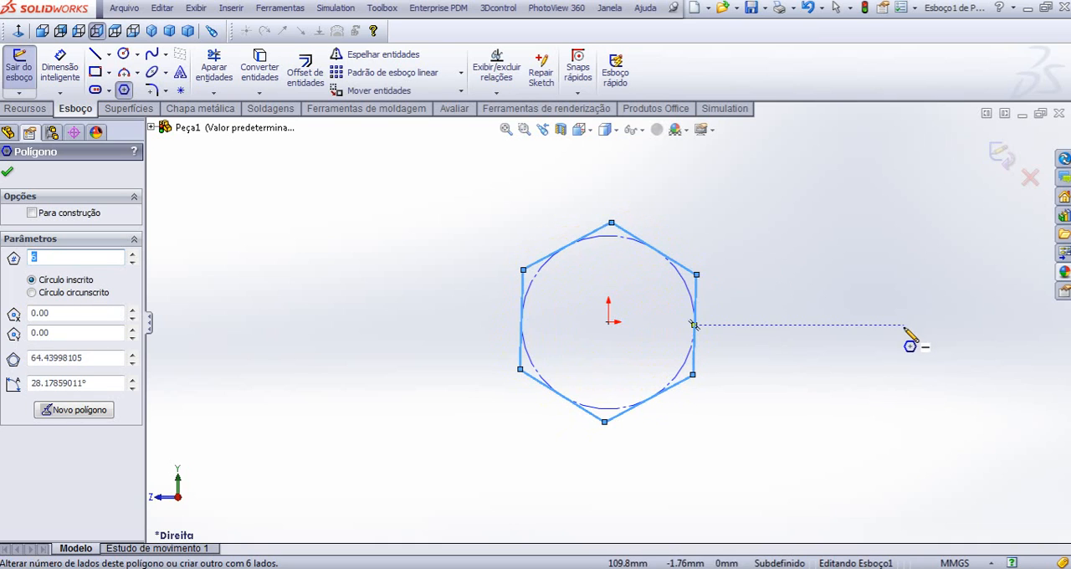
pyautogui.press('Escape')
# - Dimension the distance between the hexagon's two opposite near-vertical sides as 17 mm
pyautogui.moveTo(776, 299); pyautogui.dragTo(794, 226, button='right')
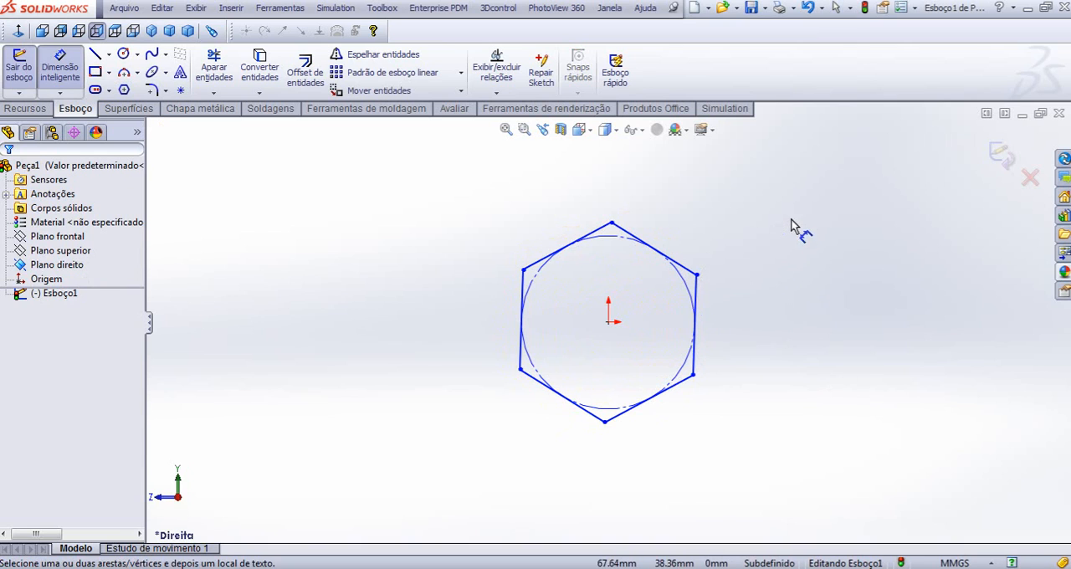
pyautogui.click(698, 301)
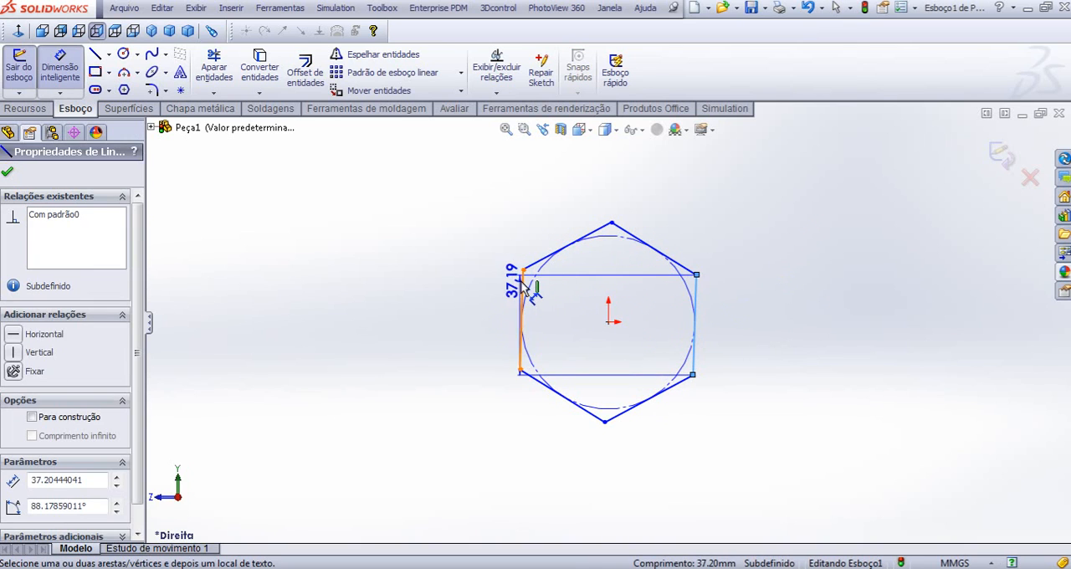
pyautogui.click(598, 186)
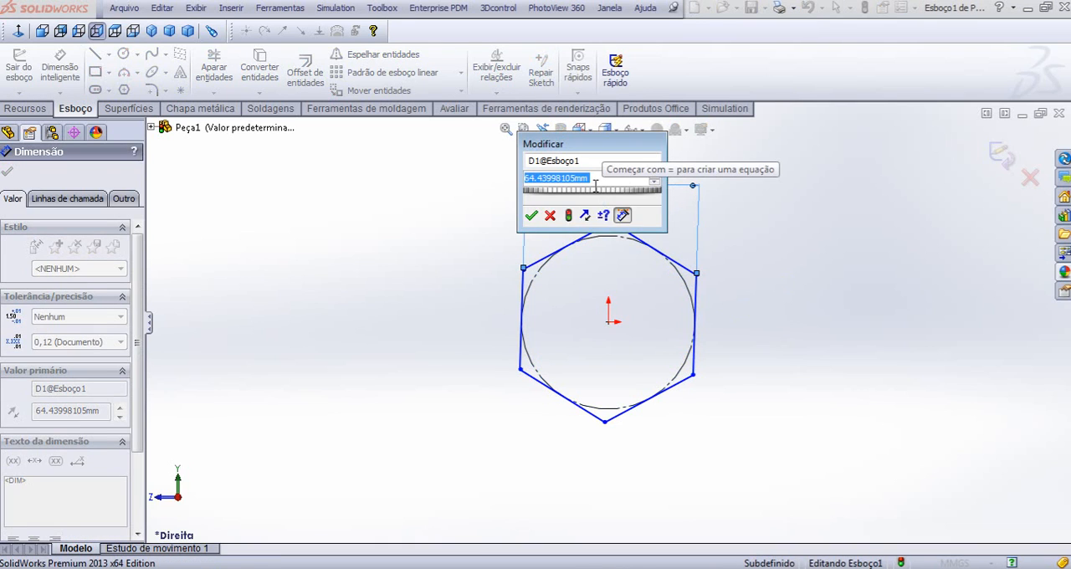
pyautogui.write('17')
pyautogui.press('Return')
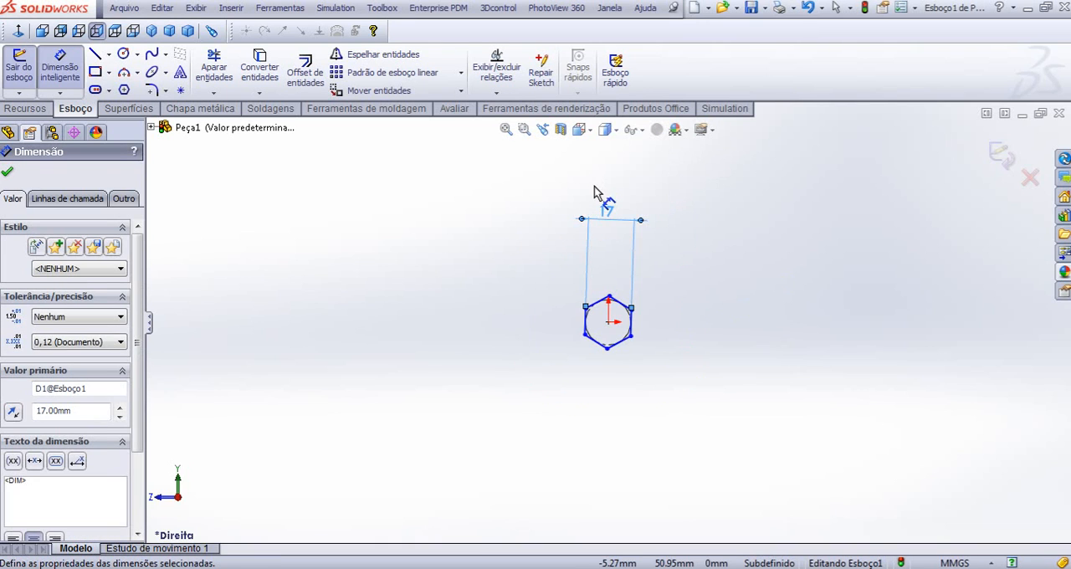
pyautogui.scroll(-6, 624, 352)
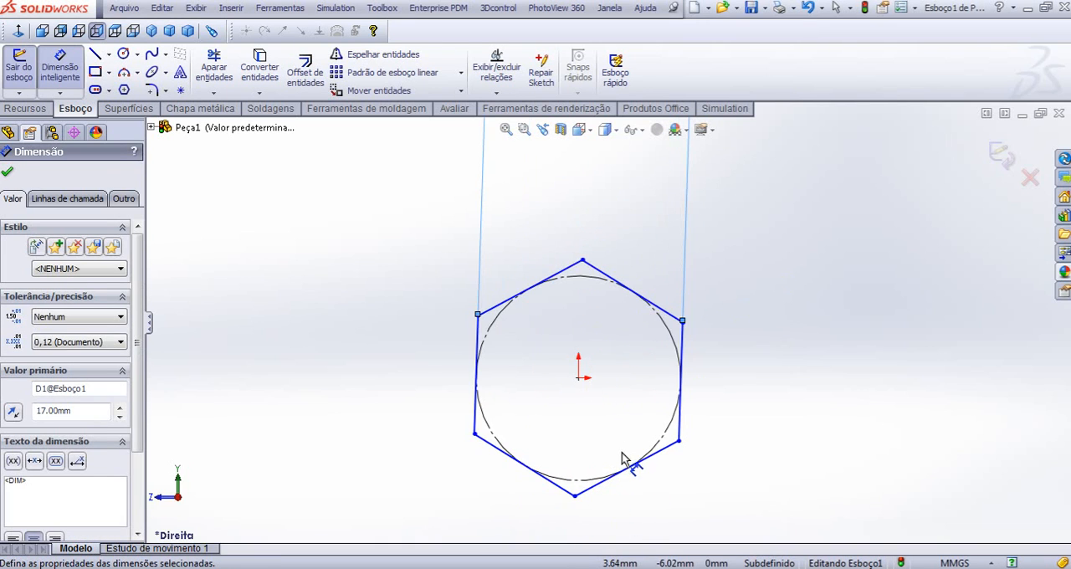
pyautogui.press('Escape')
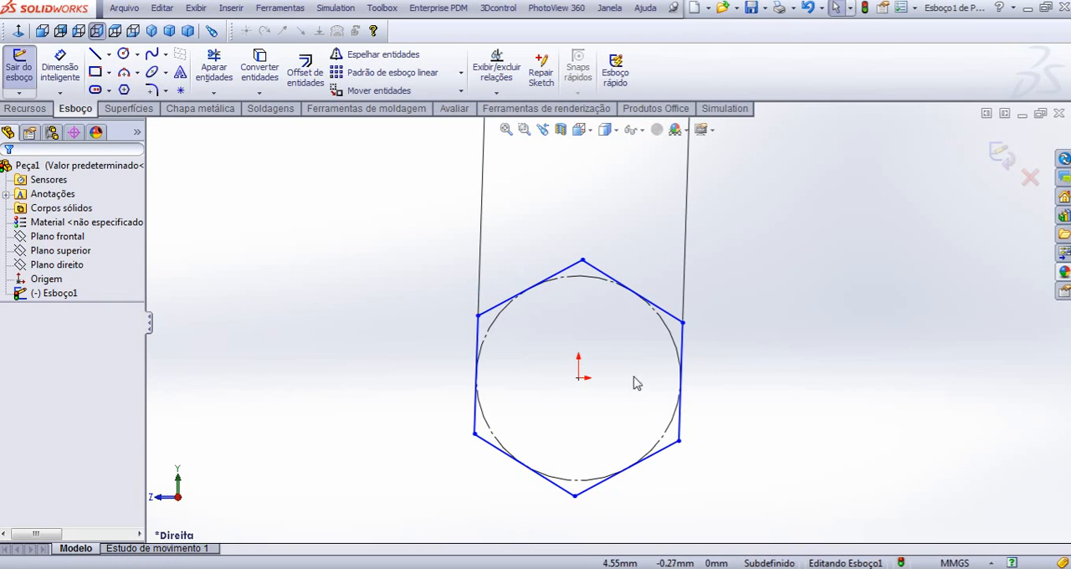
# - Add a Vertical relation between the hexagon's upper vertex and the origin
pyautogui.click(583, 262)
pyautogui.keyDown('ctrl'); pyautogui.click(579, 378); pyautogui.keyUp('ctrl')
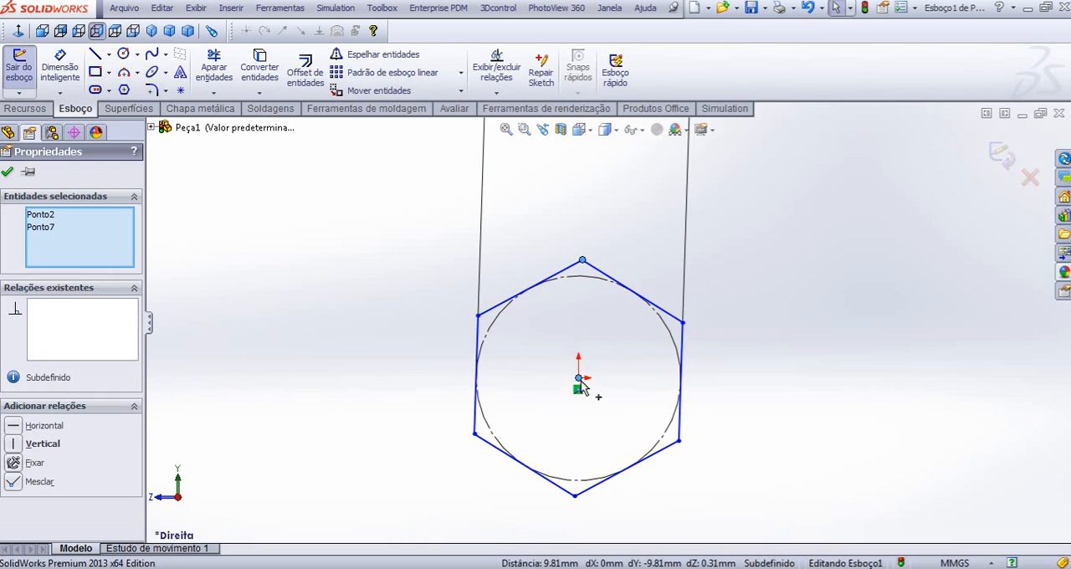
pyautogui.click(16, 445)
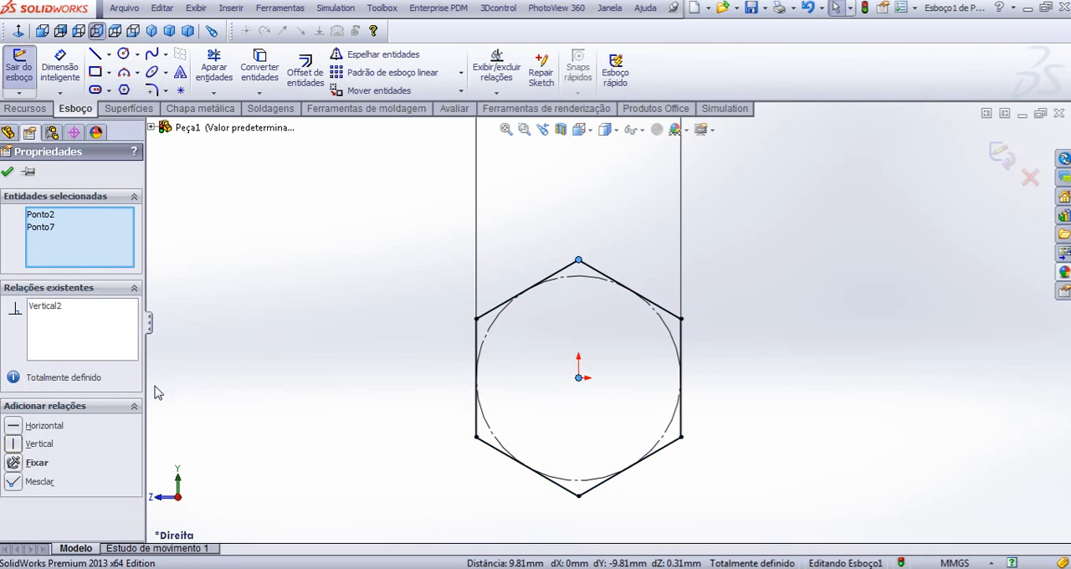
pyautogui.click(283, 339)
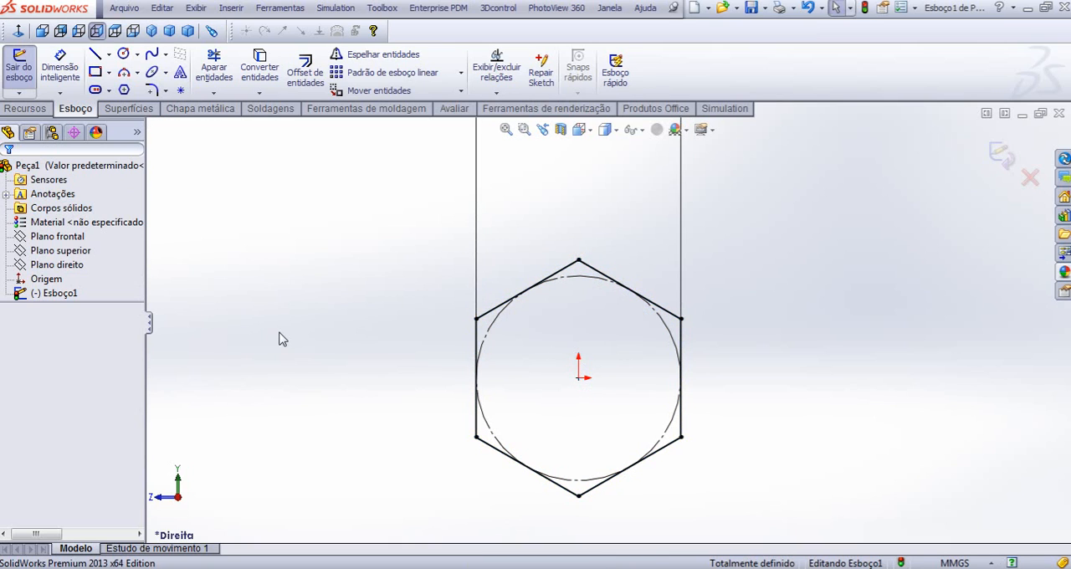
# - Extrude the hexagon sketch as a blind boss 10 mm deep
pyautogui.click(24, 109)
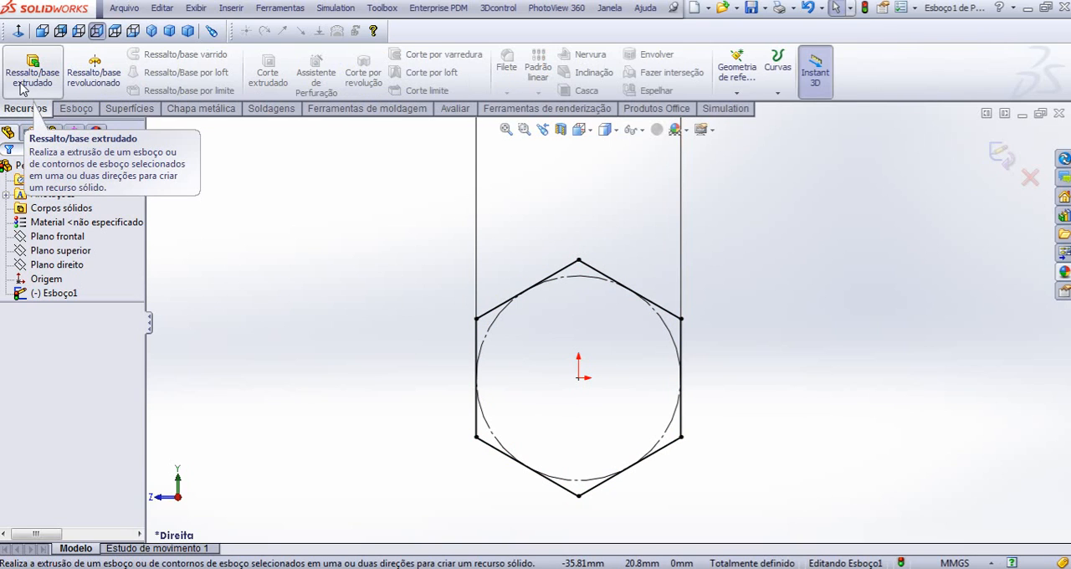
pyautogui.click(33, 75)
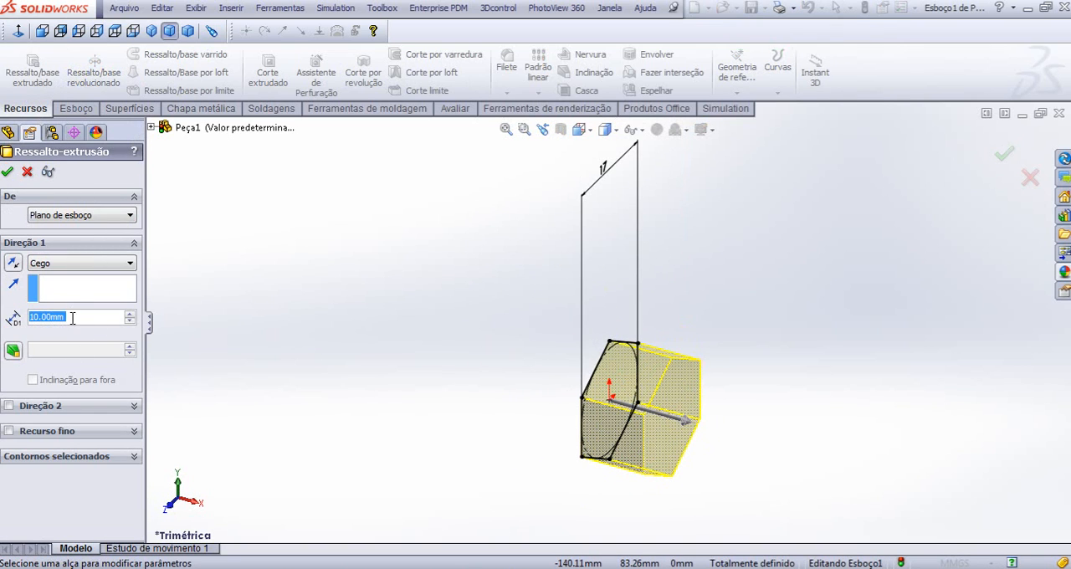
pyautogui.click(7, 171)
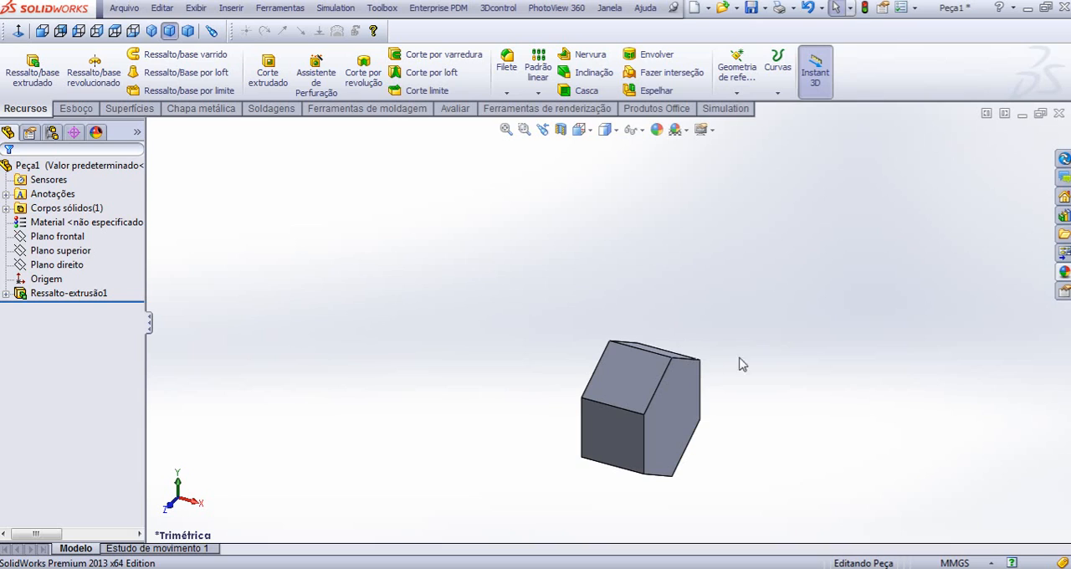
# - Sketch a circle of about 8.5 mm radius on the hexagonal end face, centred on the origin and reaching the hexagon's sides
pyautogui.scroll(3, 718, 410)
pyautogui.scroll(-2, 709, 362)
pyautogui.scroll(-2, 636, 418)
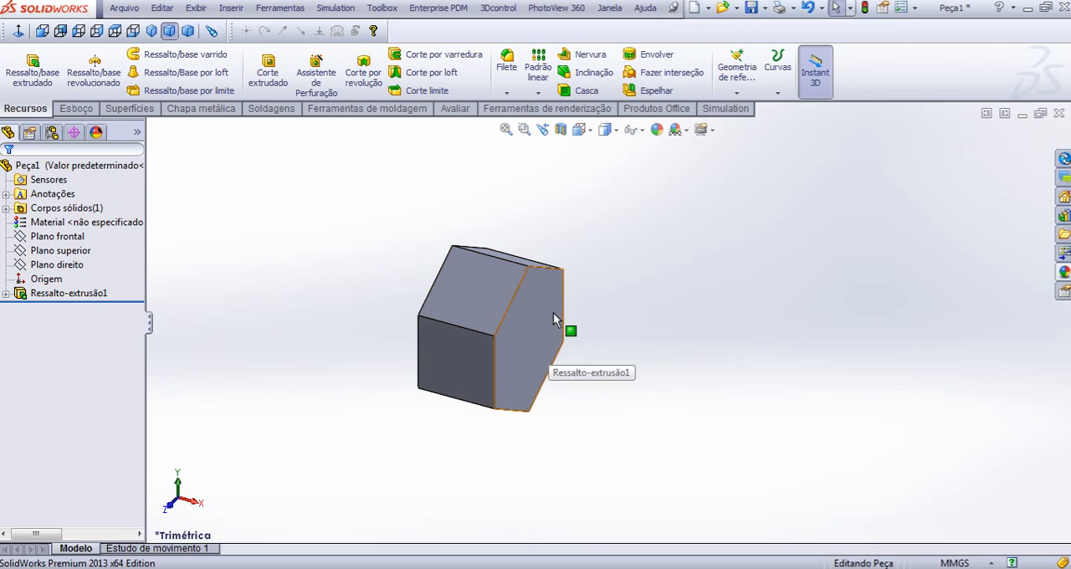
pyautogui.click(76, 107)
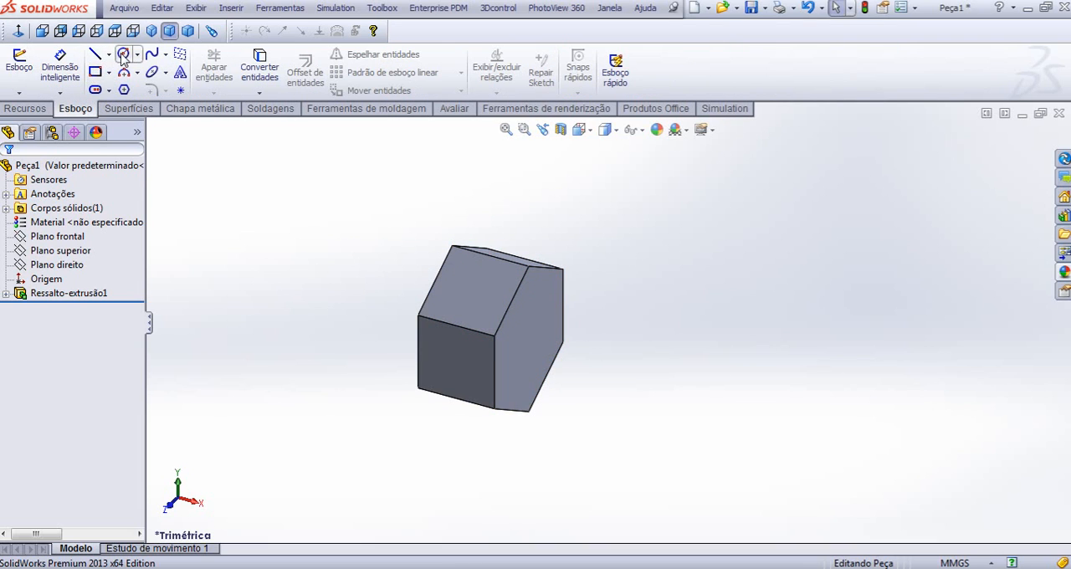
pyautogui.click(18, 67)
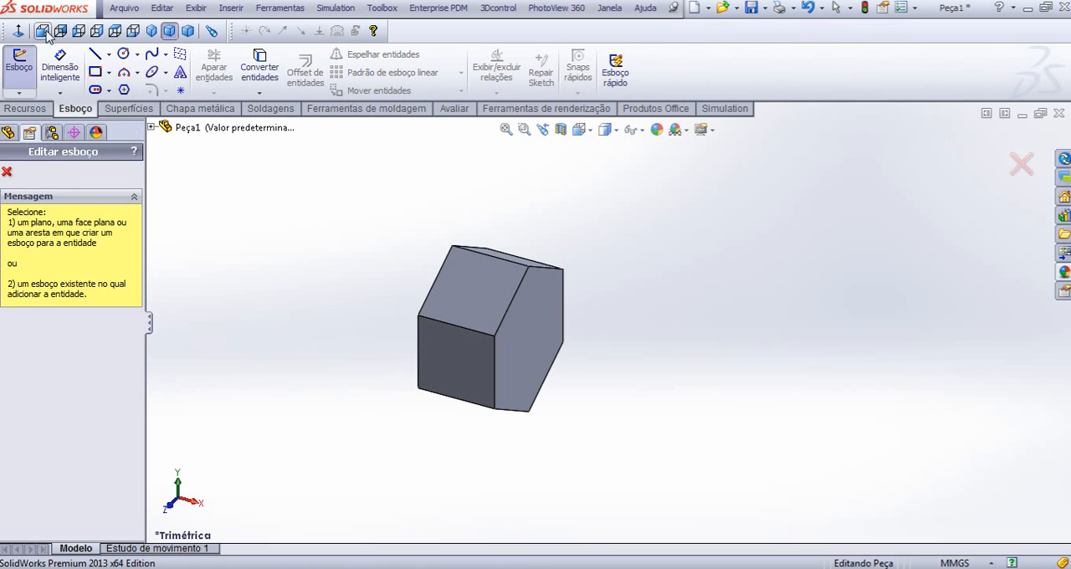
pyautogui.click(538, 333)
pyautogui.click(124, 53)
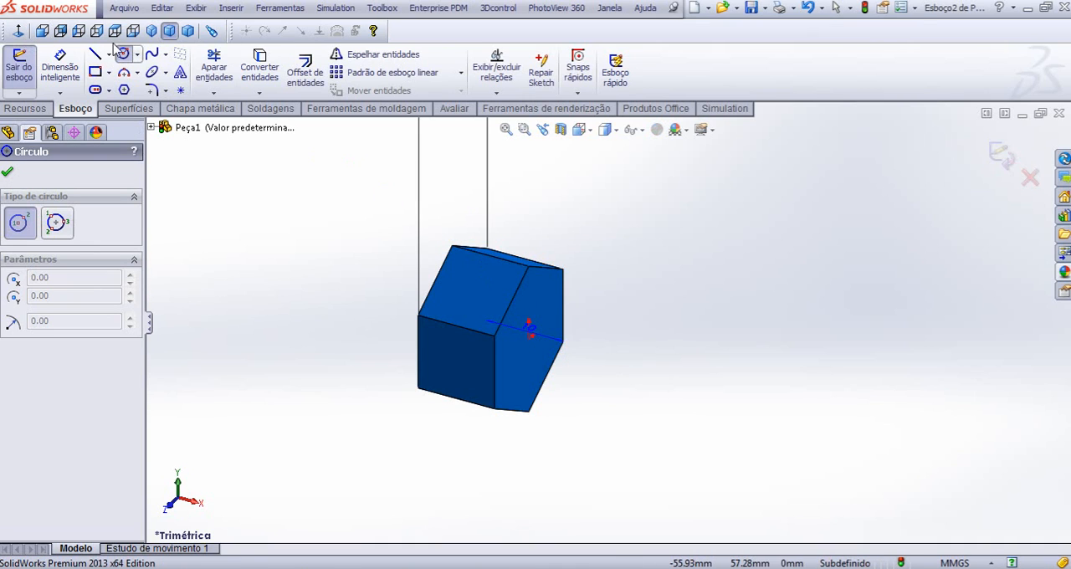
pyautogui.click(27, 32)
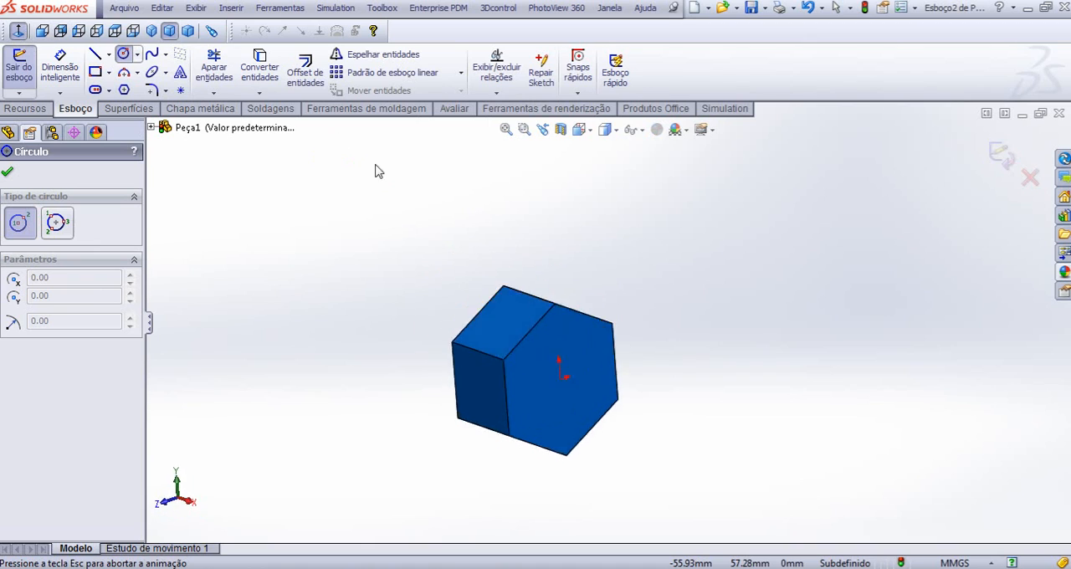
pyautogui.click(603, 433)
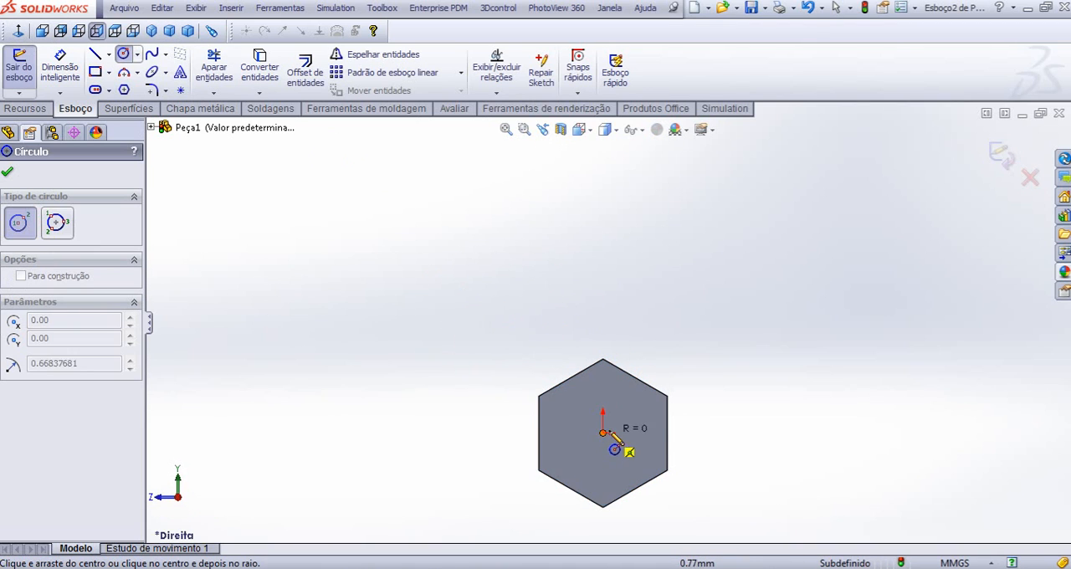
pyautogui.click(647, 398)
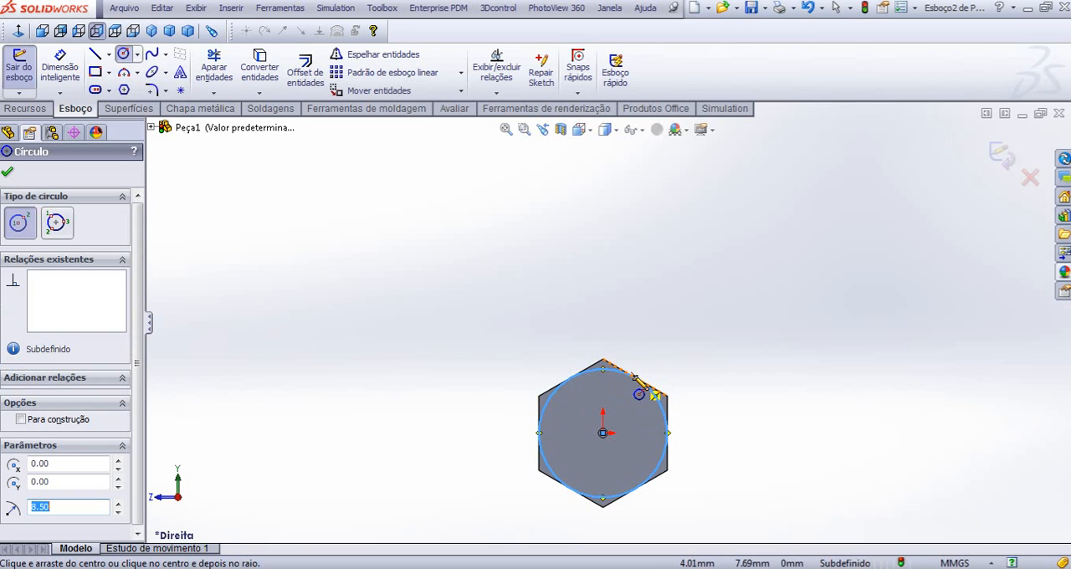
pyautogui.press('Escape')
# - Add a Tangent relation between the circle and the hexagon's upper slanted edge
pyautogui.scroll(-1, 634, 390)
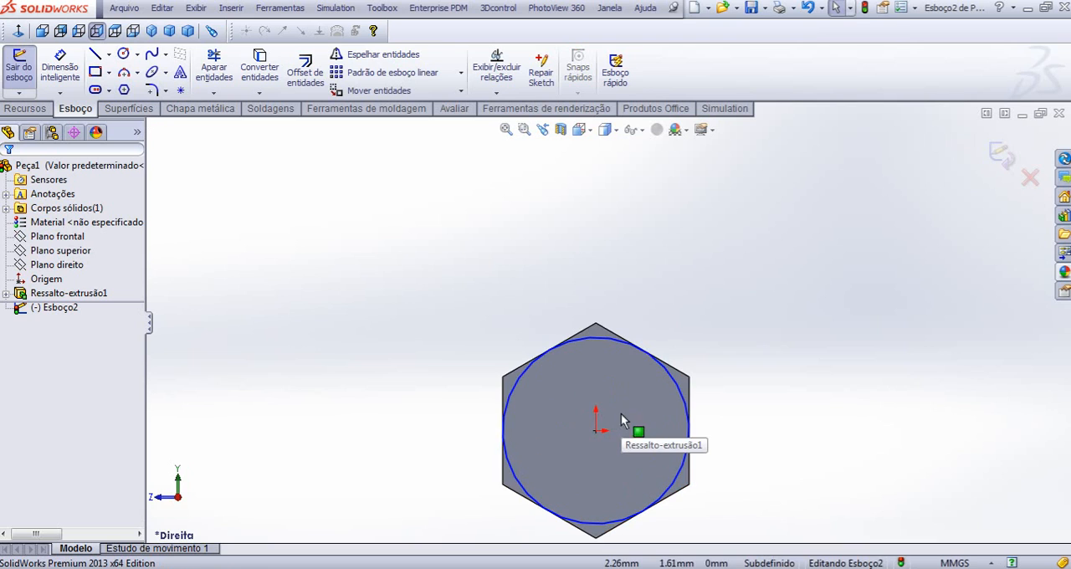
pyautogui.click(681, 378)
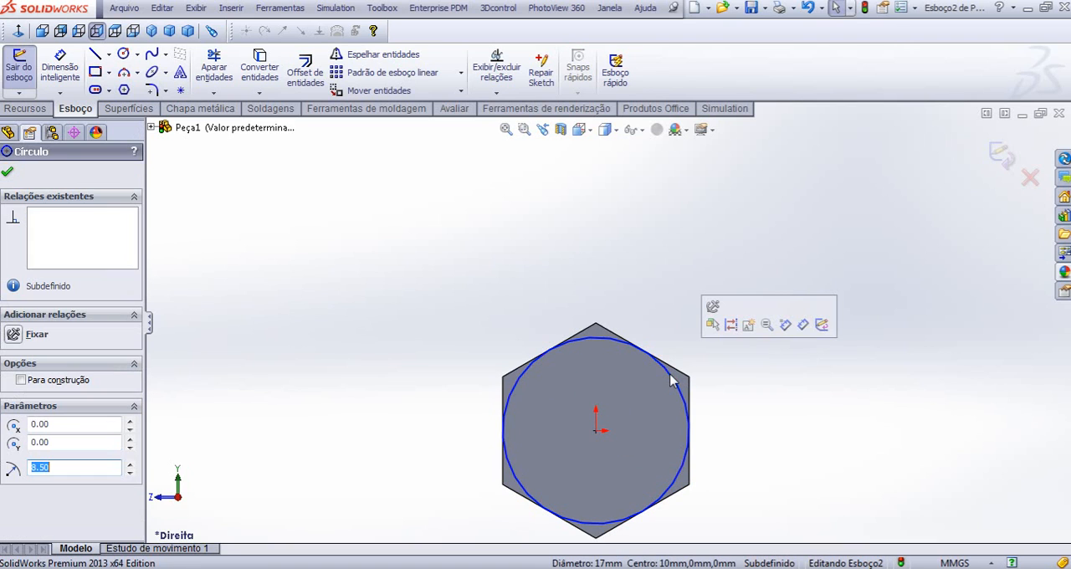
pyautogui.click(672, 344)
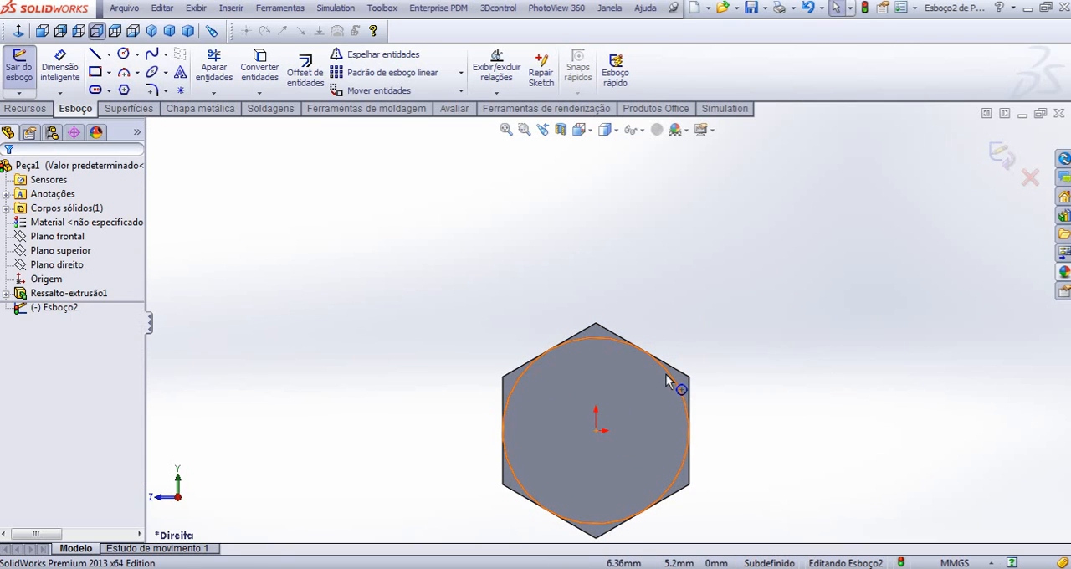
pyautogui.click(667, 373)
pyautogui.keyDown('ctrl'); pyautogui.click(674, 369); pyautogui.keyUp('ctrl')
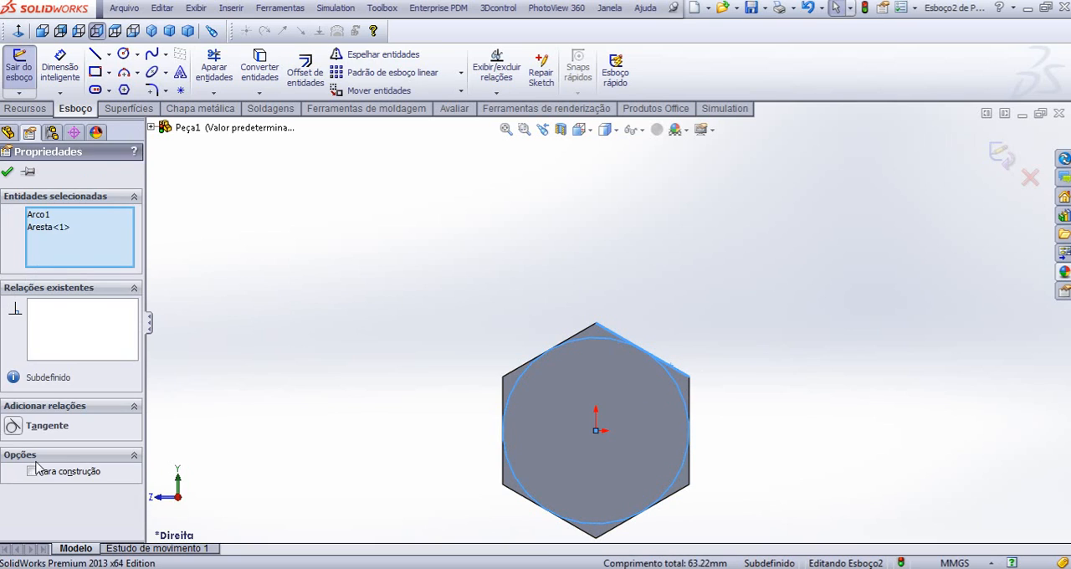
pyautogui.click(14, 427)
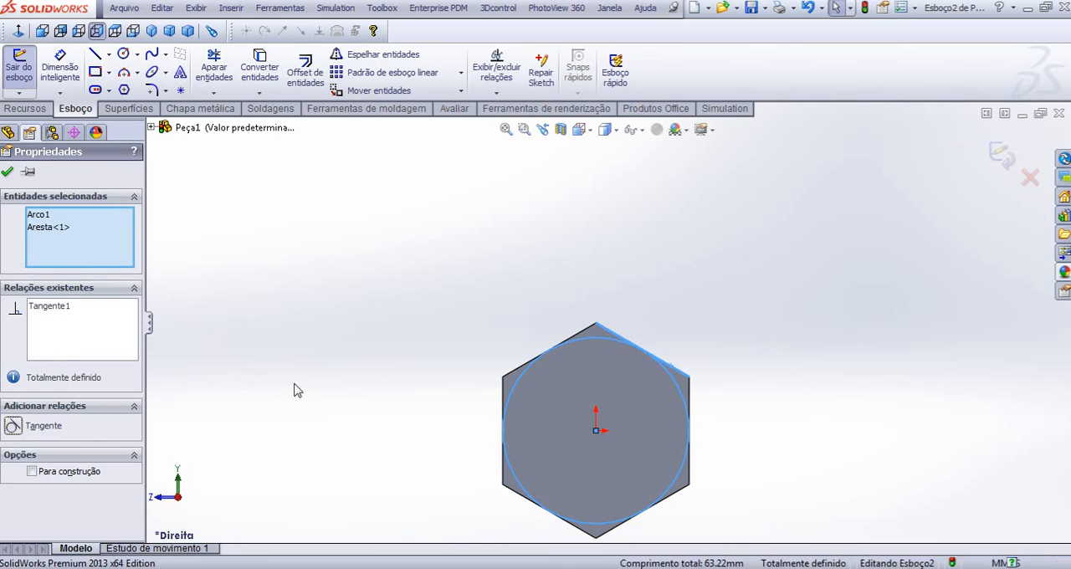
pyautogui.click(387, 381)
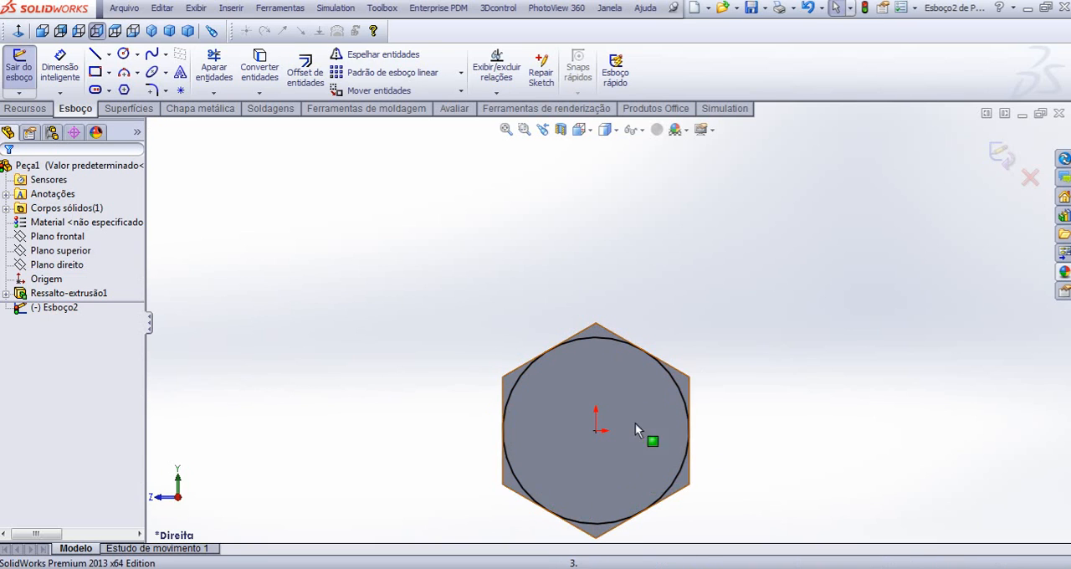
# - Extrude the circle tangent to the hexagon's sides as a blind boss 0.3 mm deep
pyautogui.scroll(-3, 630, 442)
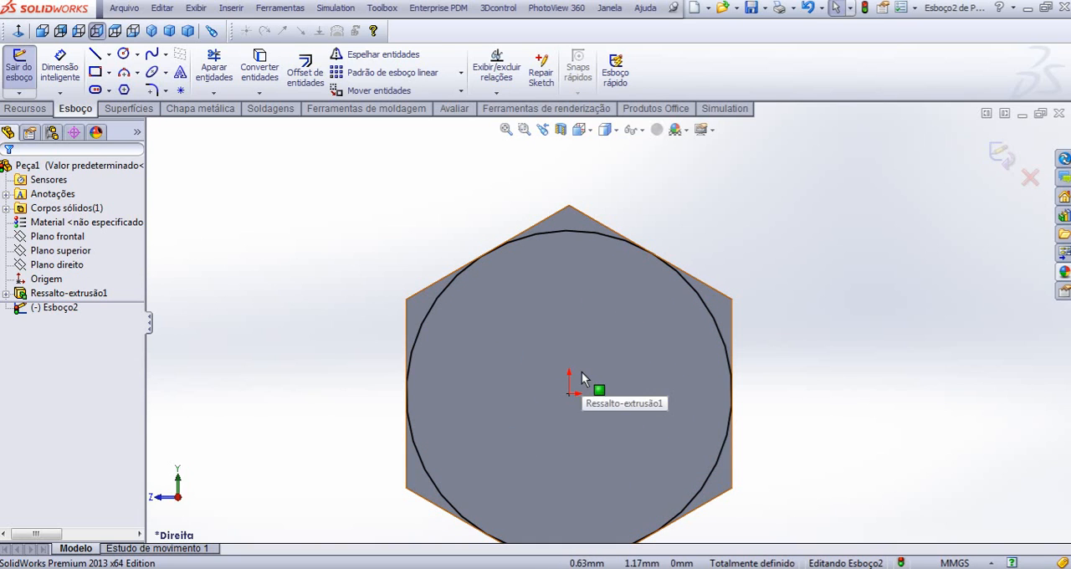
pyautogui.click(25, 108)
pyautogui.click(29, 87)
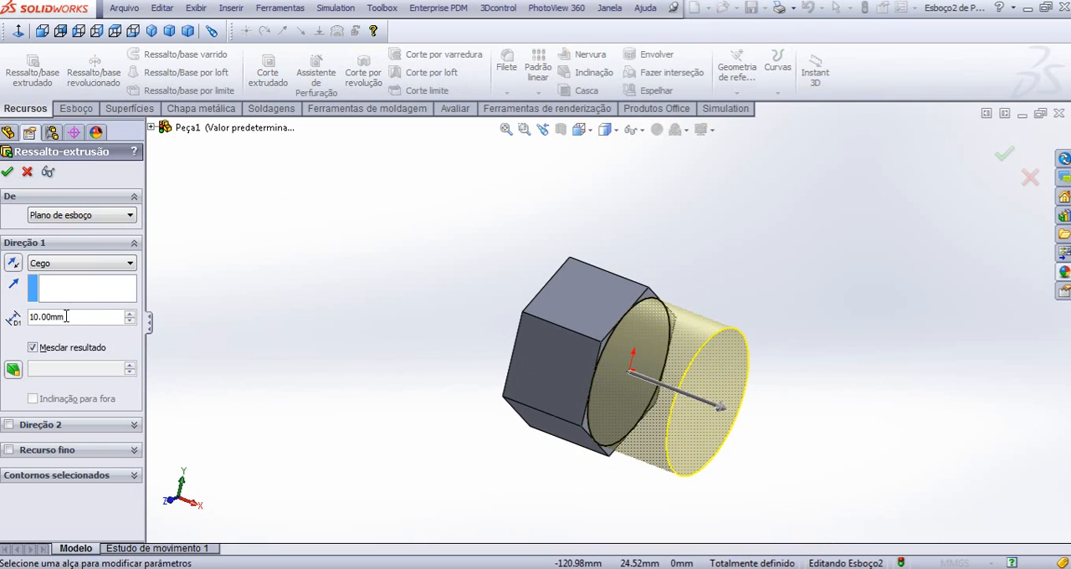
pyautogui.moveTo(65, 317); pyautogui.dragTo(31, 317)
pyautogui.write('0,3')
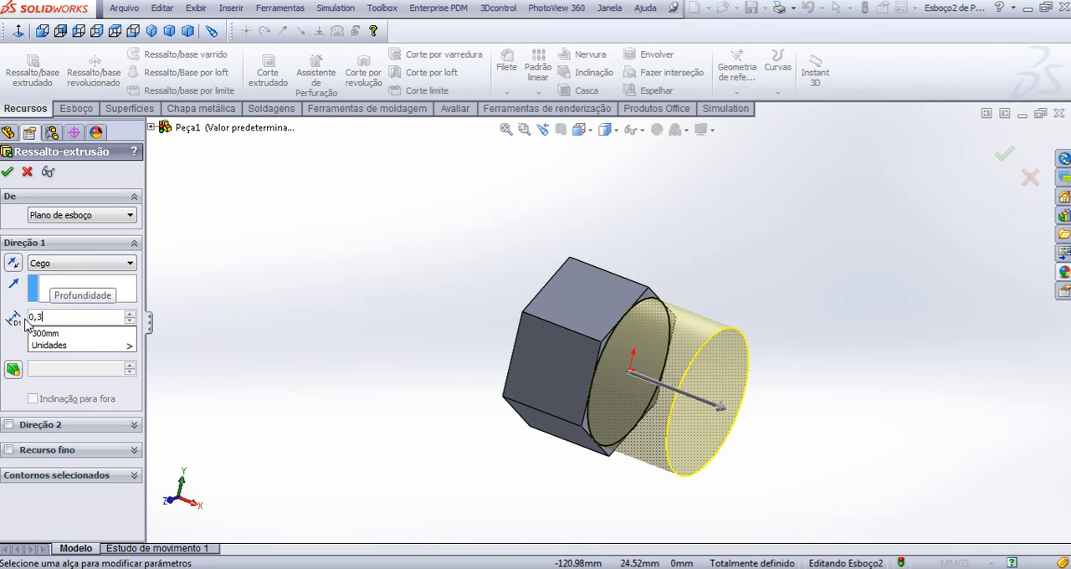
pyautogui.press('Return')
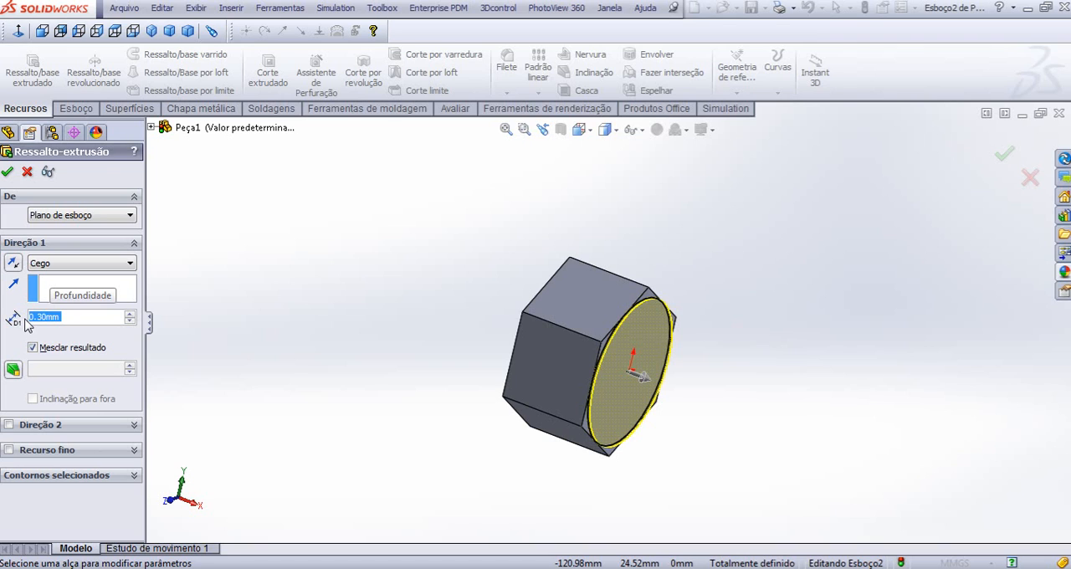
pyautogui.press('Return')
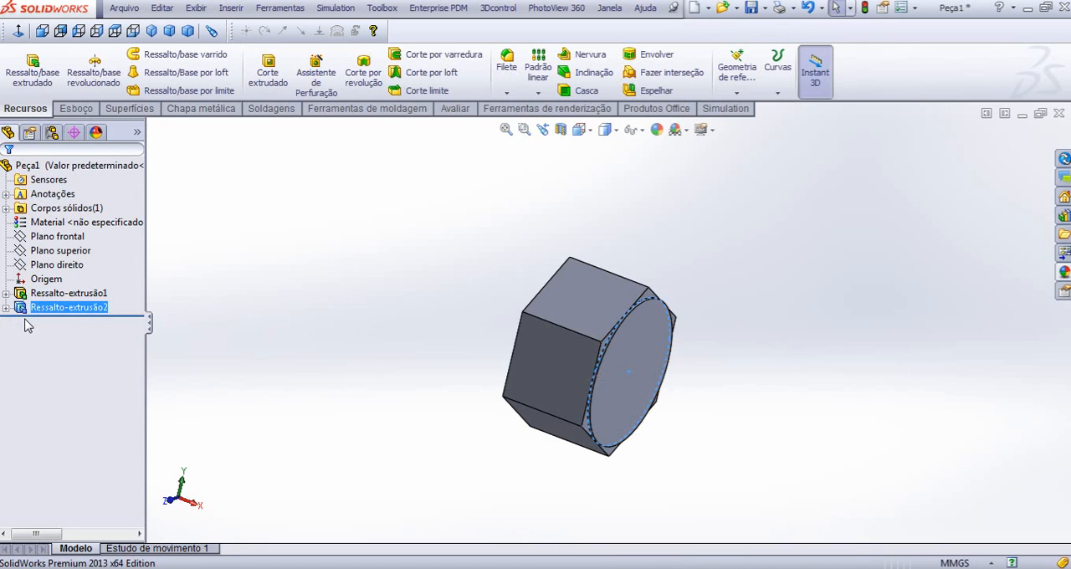
pyautogui.click(316, 295)
# - Sketch a circle of about 4.35 mm radius centred on the origin on the thin round boss's end face
pyautogui.scroll(-2, 828, 330)
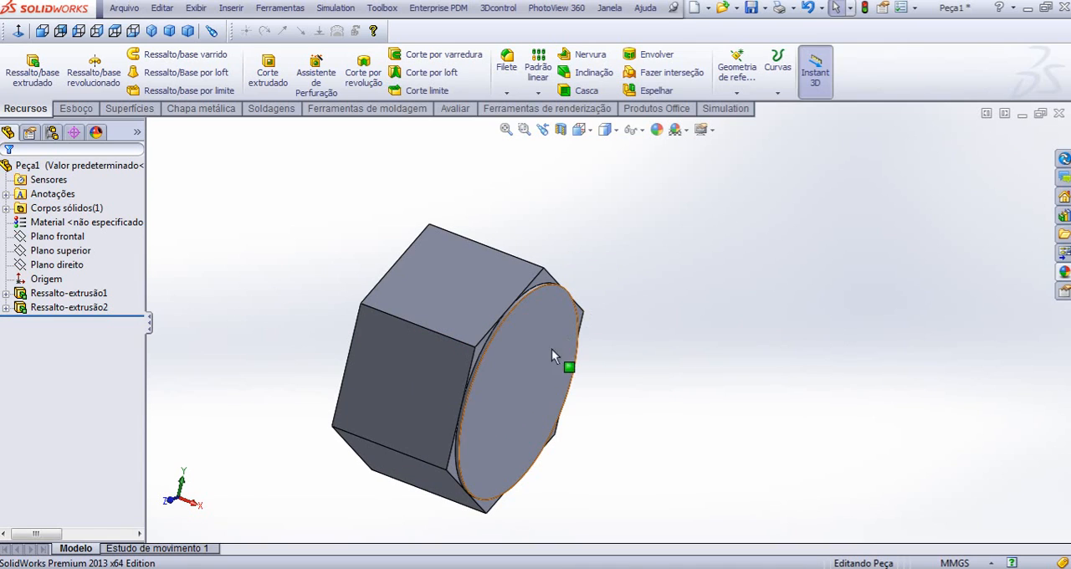
pyautogui.click(512, 383)
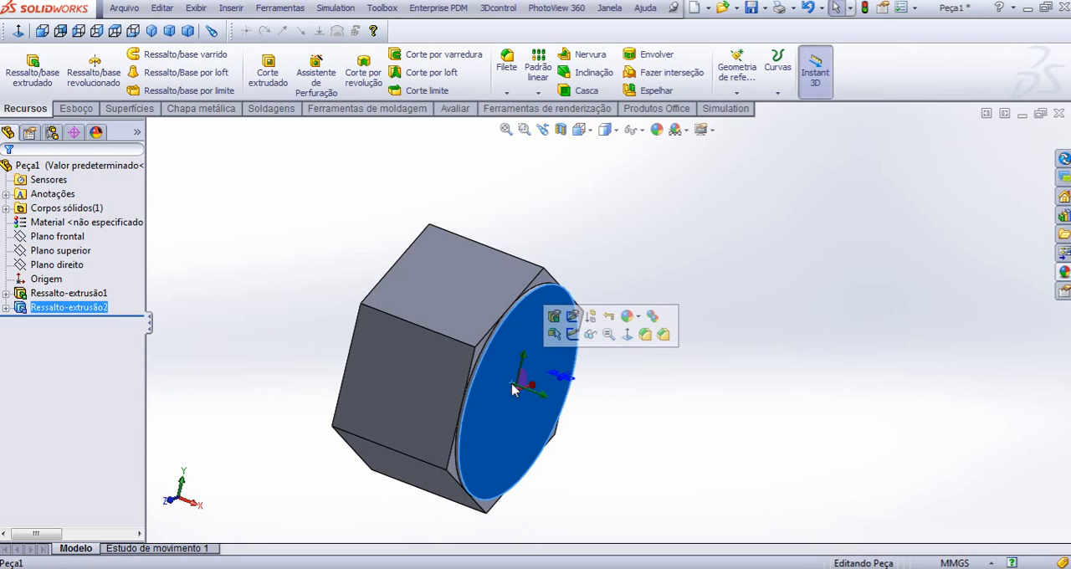
pyautogui.click(572, 335)
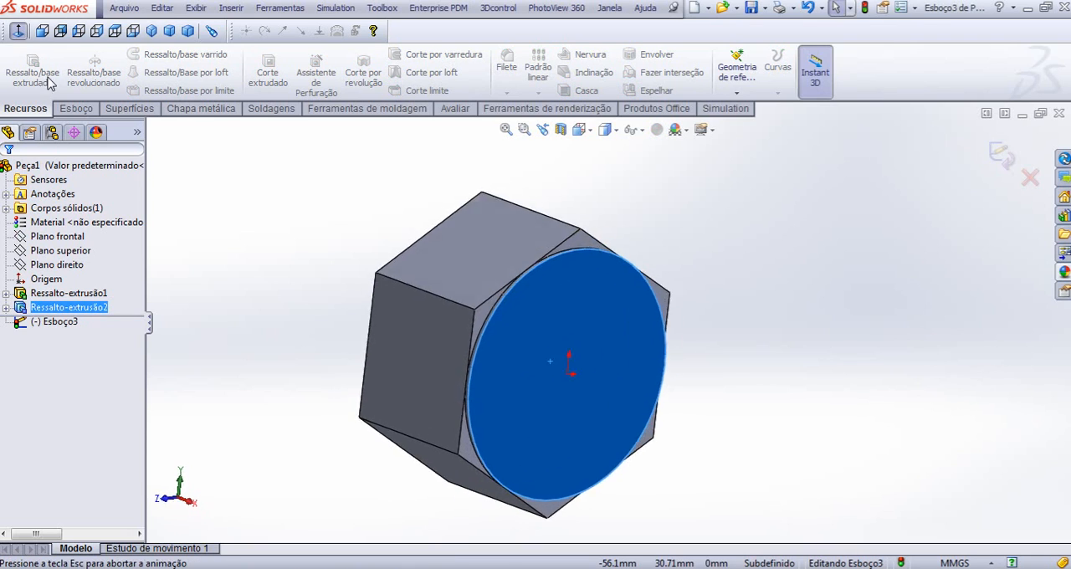
pyautogui.click(76, 109)
pyautogui.click(123, 54)
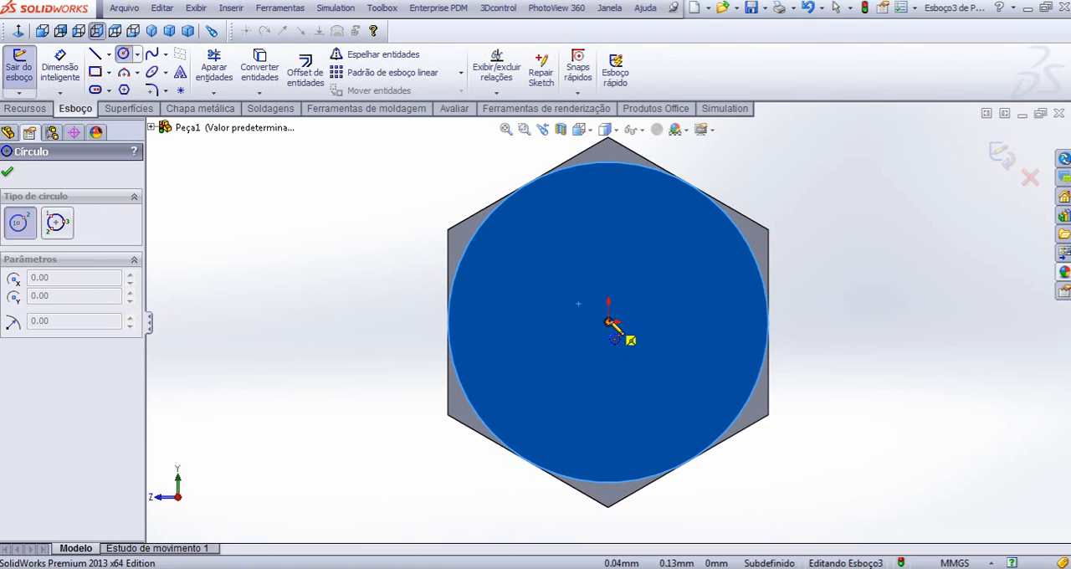
pyautogui.click(609, 322)
pyautogui.click(664, 262)
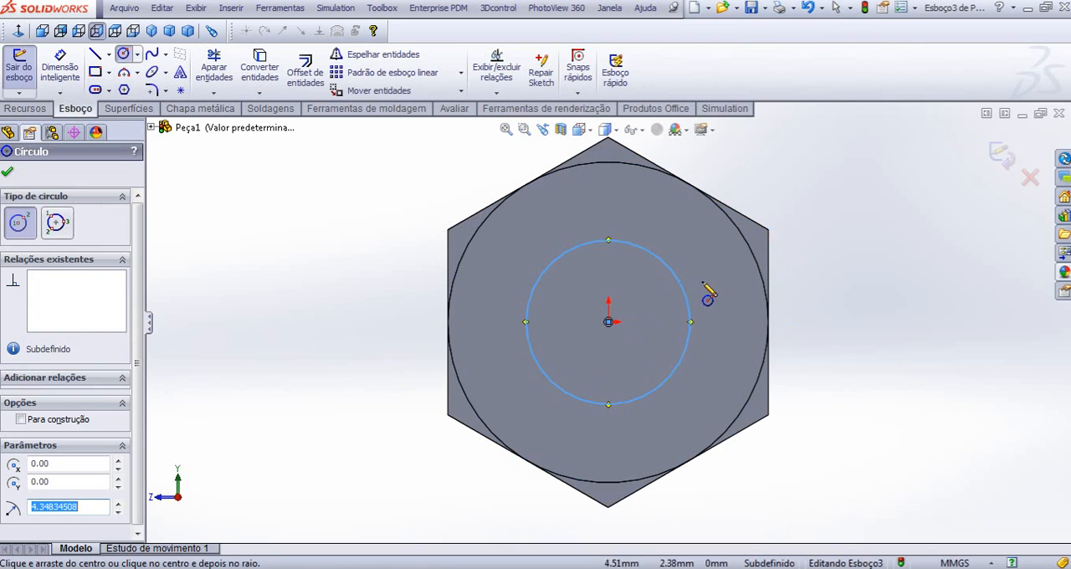
# - Dimension the new circle's diameter to 10 mm
pyautogui.moveTo(854, 323); pyautogui.dragTo(861, 219, button='right')
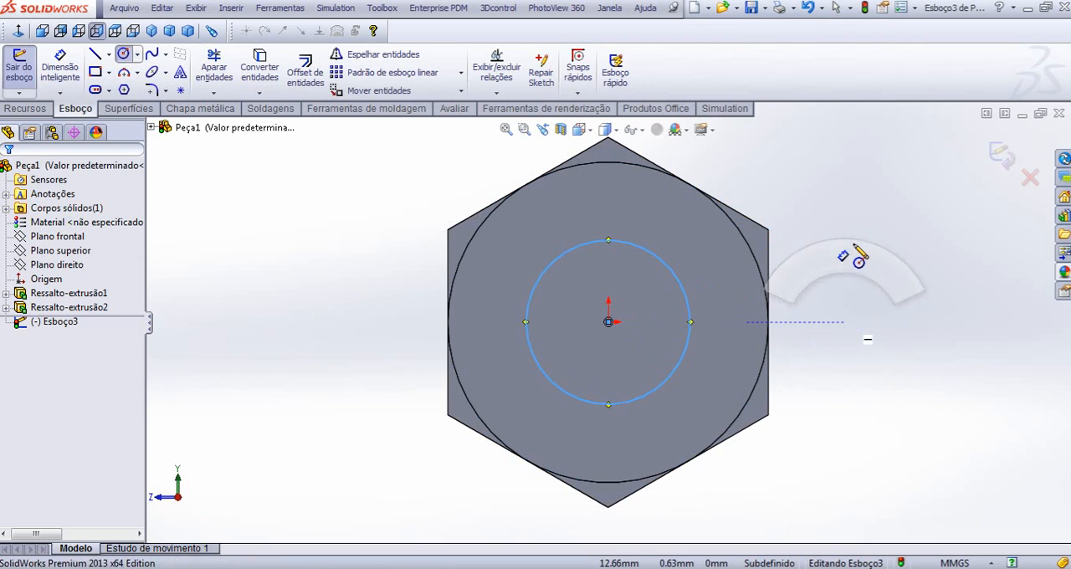
pyautogui.click(691, 315)
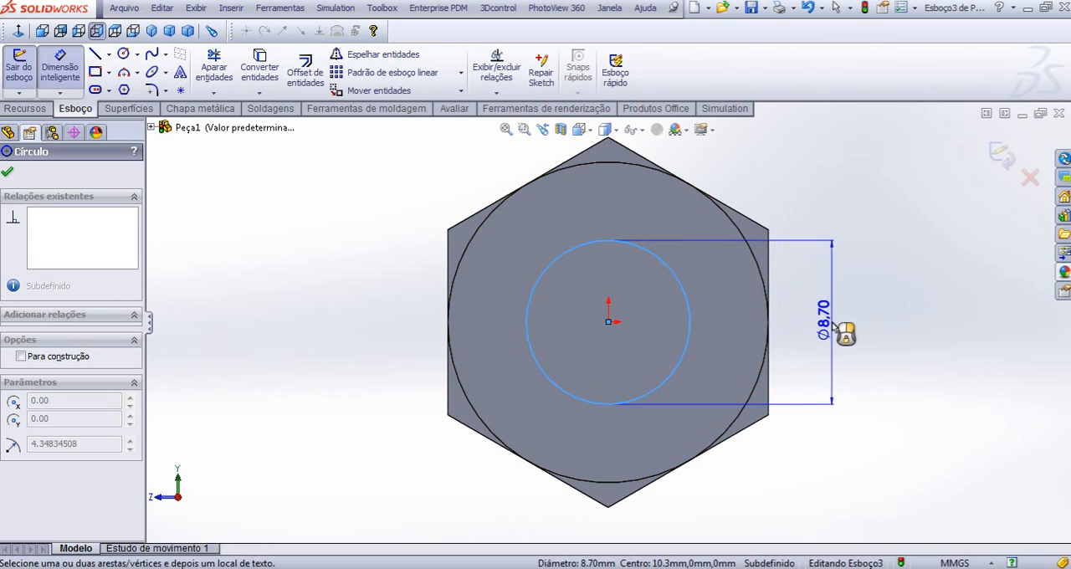
pyautogui.click(837, 327)
pyautogui.write('10')
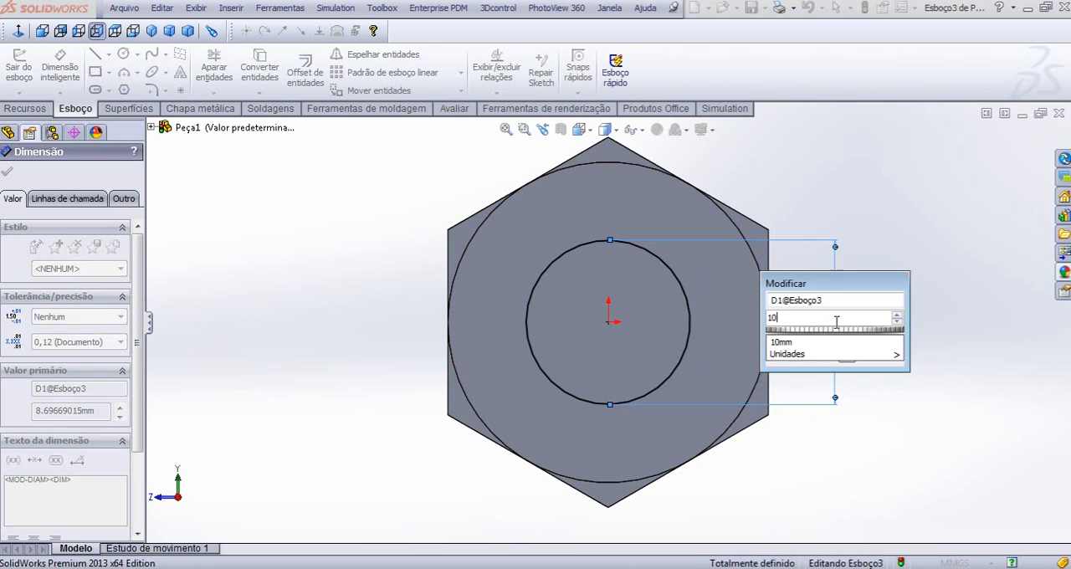
pyautogui.press('Return')
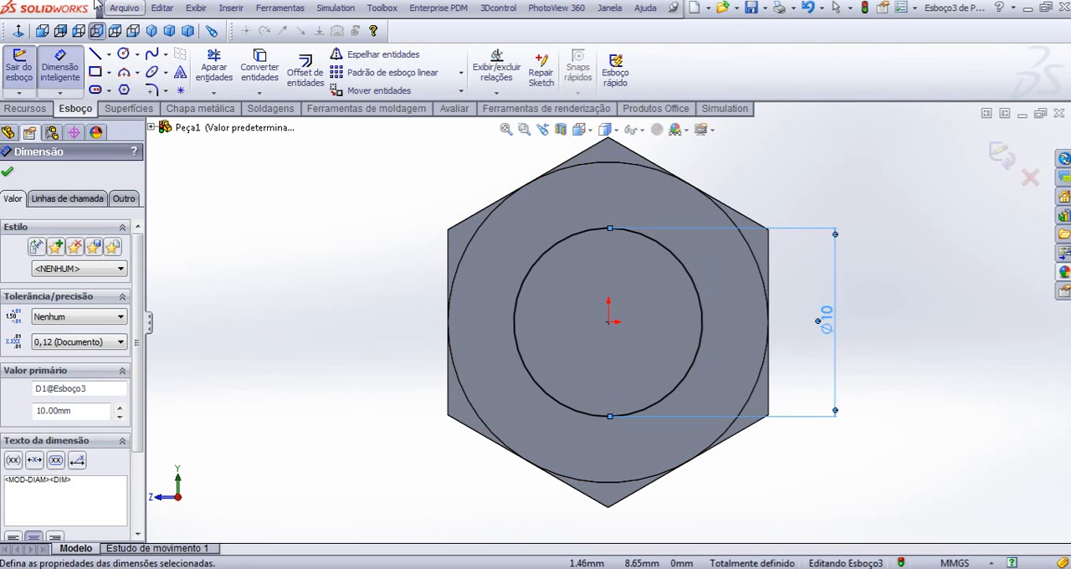
# - Extrude the 10 mm circle as a blind boss 30 mm deep to form the bolt's shank
pyautogui.click(151, 31)
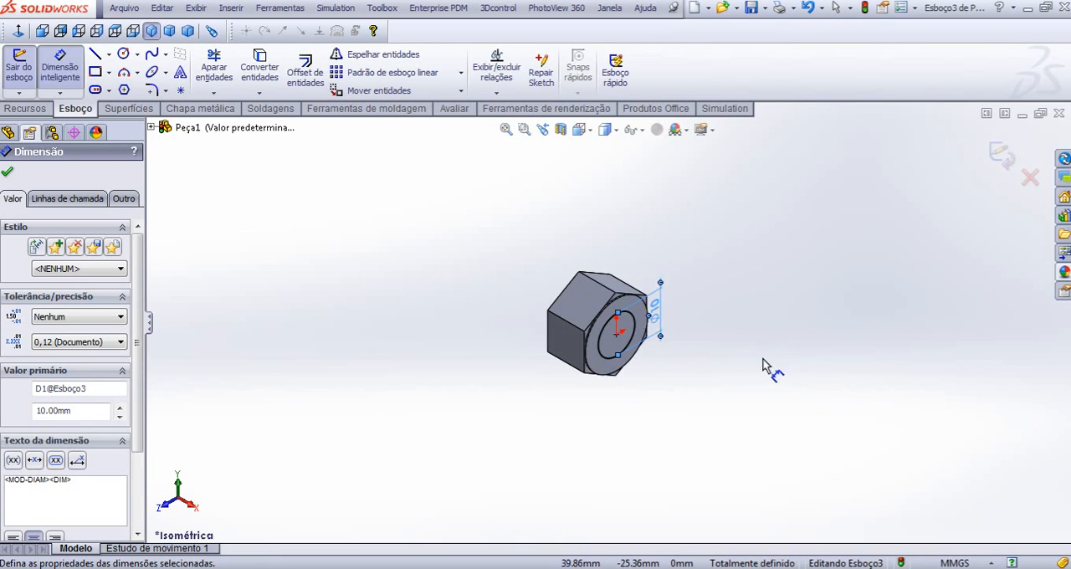
pyautogui.click(13, 110)
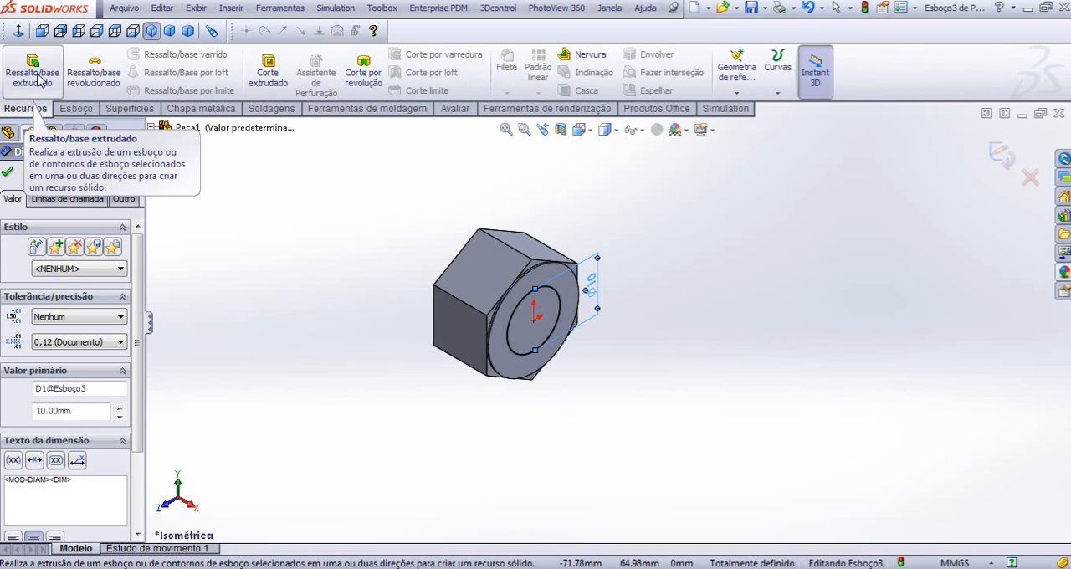
pyautogui.click(37, 80)
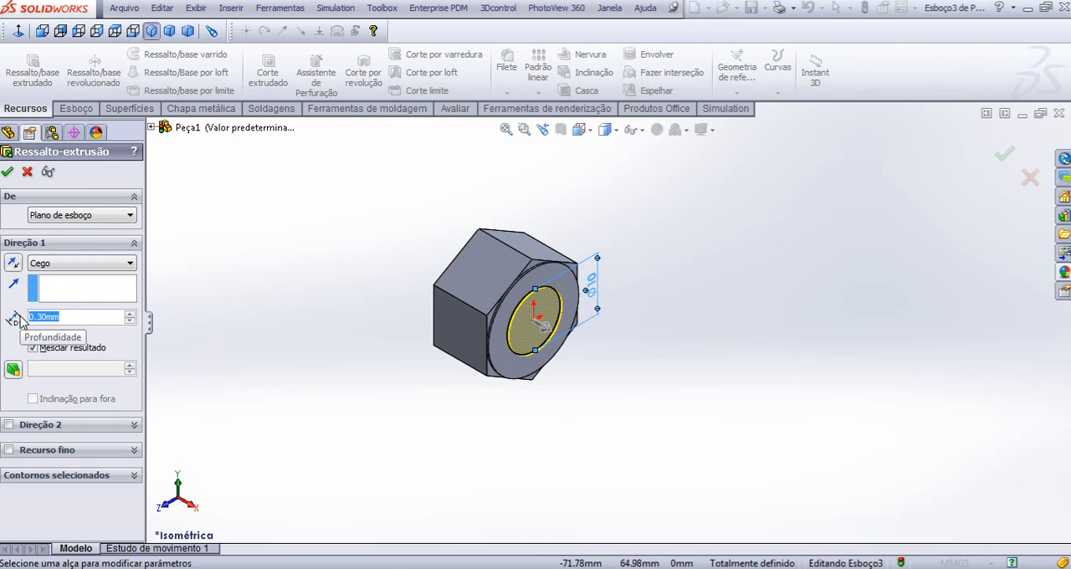
pyautogui.write('30')
pyautogui.press('Return')
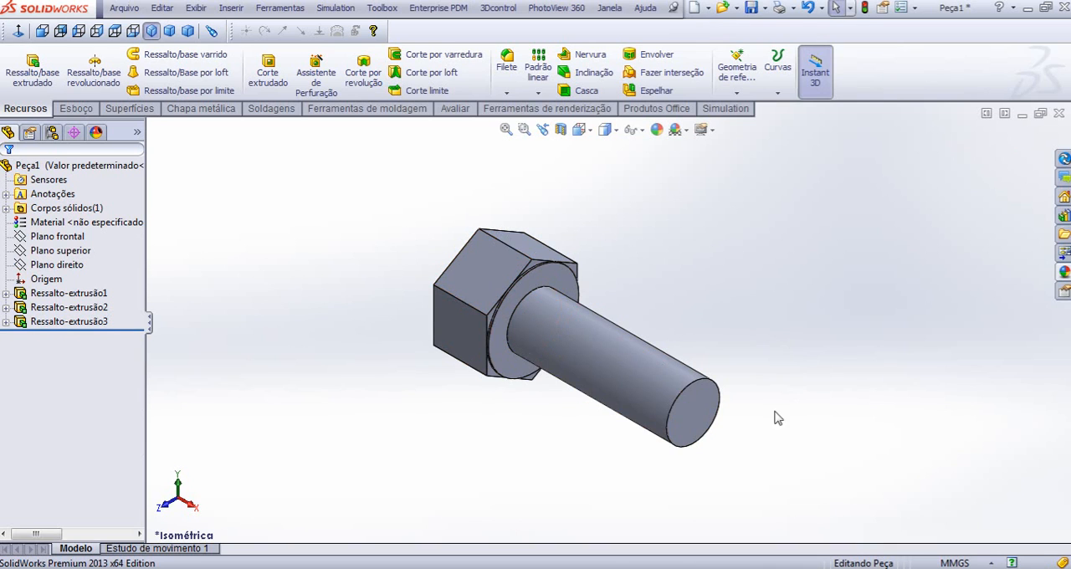
# - Chamfer the circular edge at the shank's free end with a distance of 1.5 mm and an angle of 45°
pyautogui.scroll(-3, 774, 414)
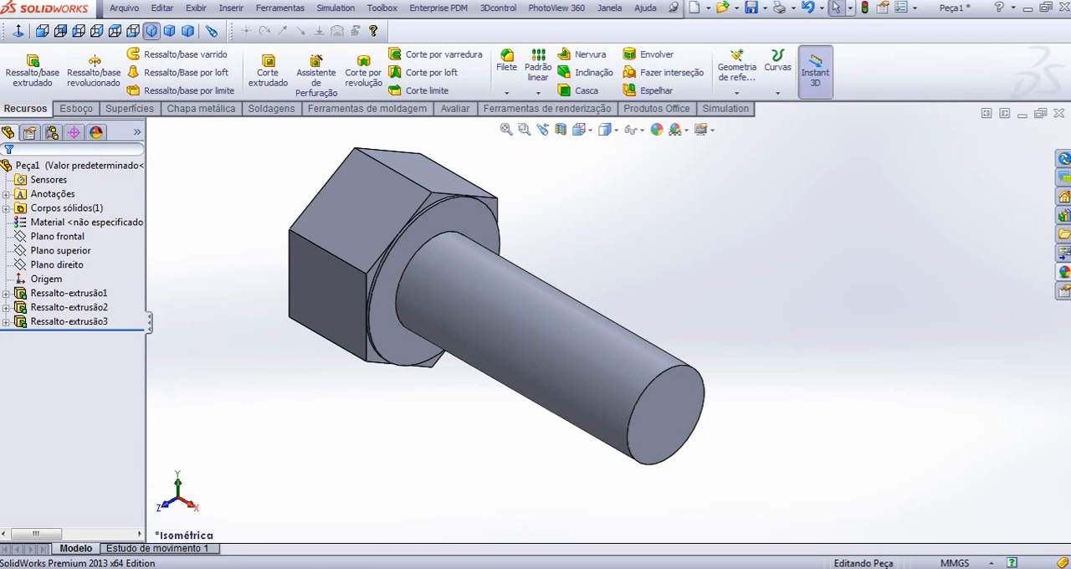
pyautogui.hotkey('alt', 'Tab')
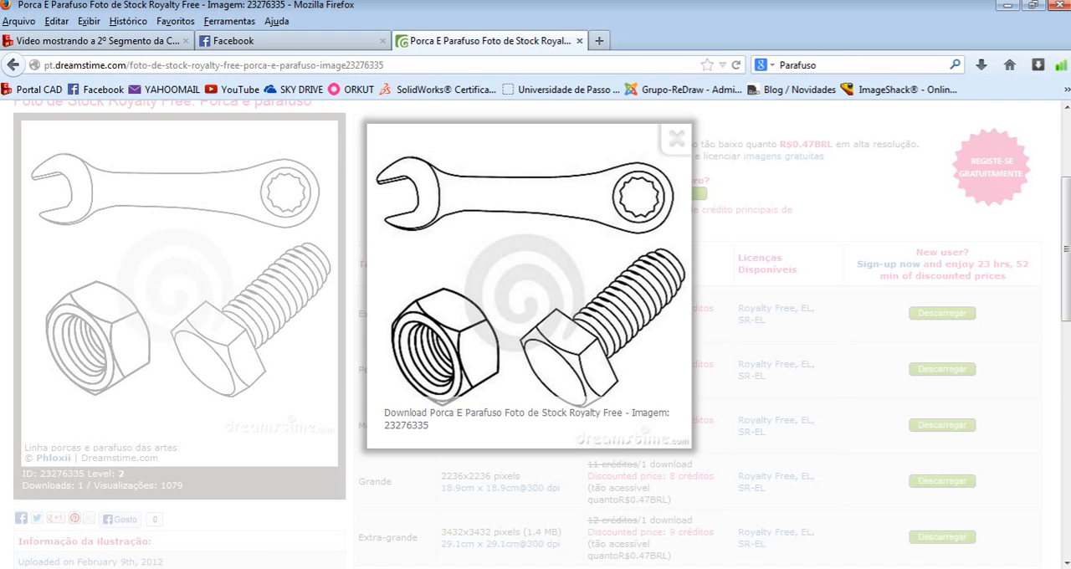
pyautogui.hotkey('alt', 'Tab')
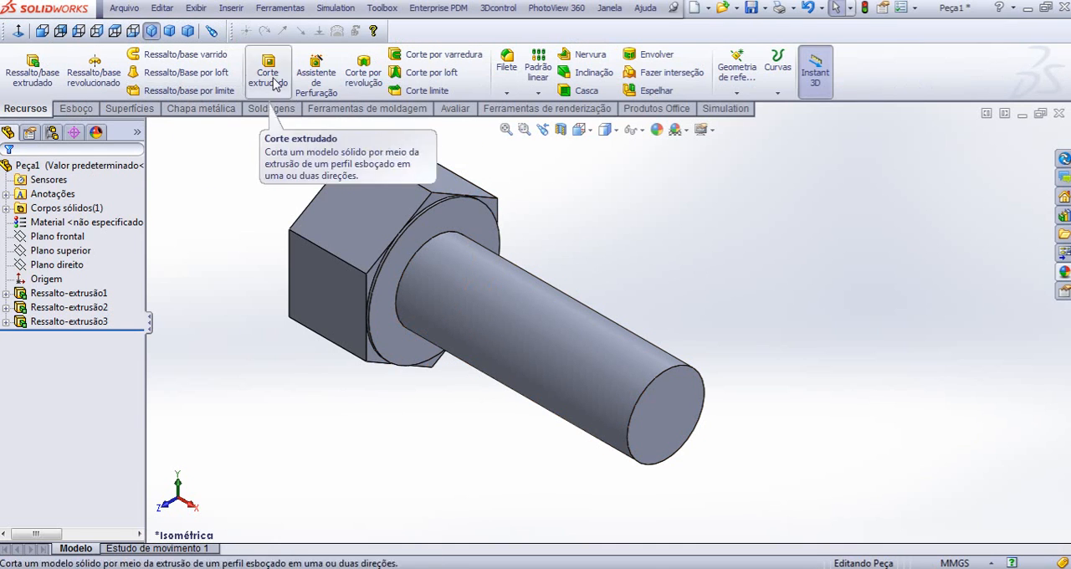
pyautogui.click(513, 92)
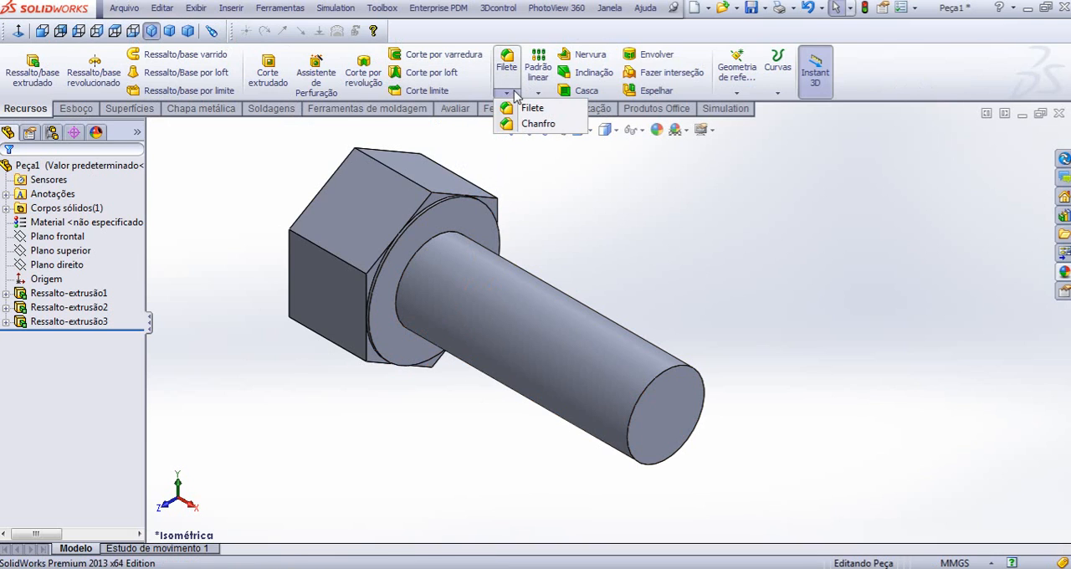
pyautogui.click(535, 123)
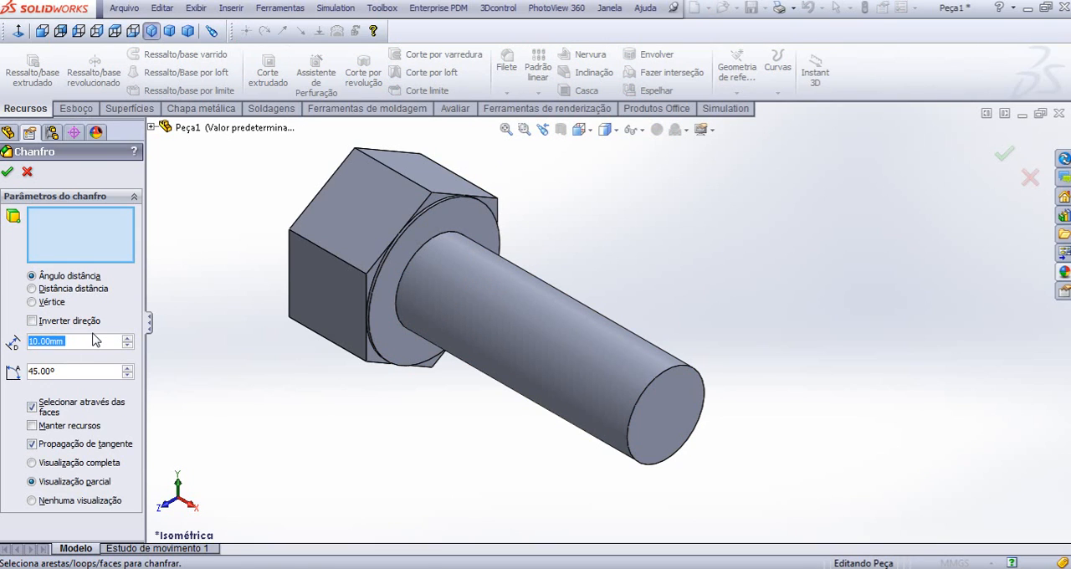
pyautogui.write('1,5')
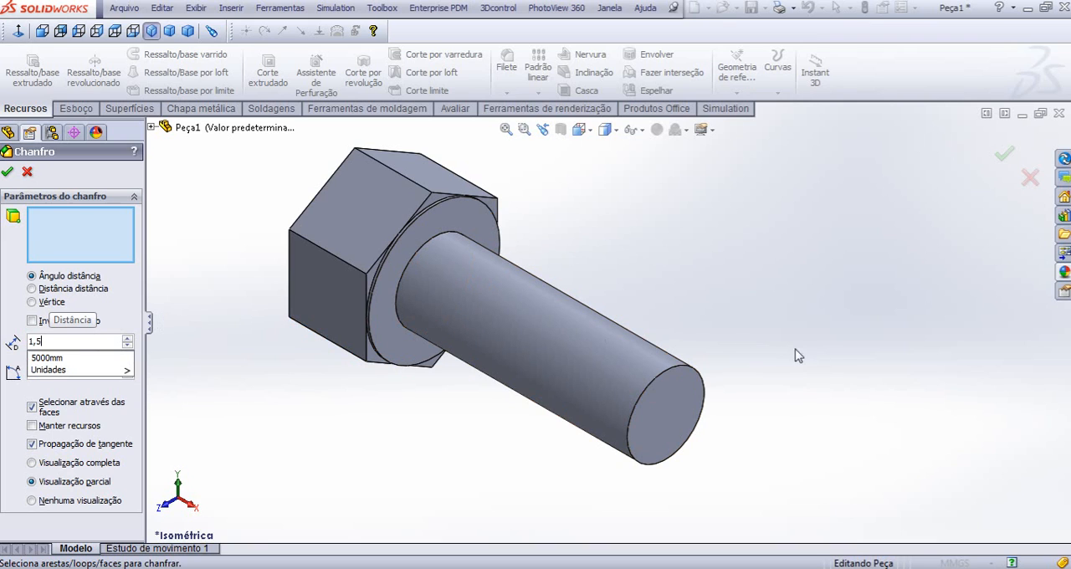
pyautogui.click(691, 374)
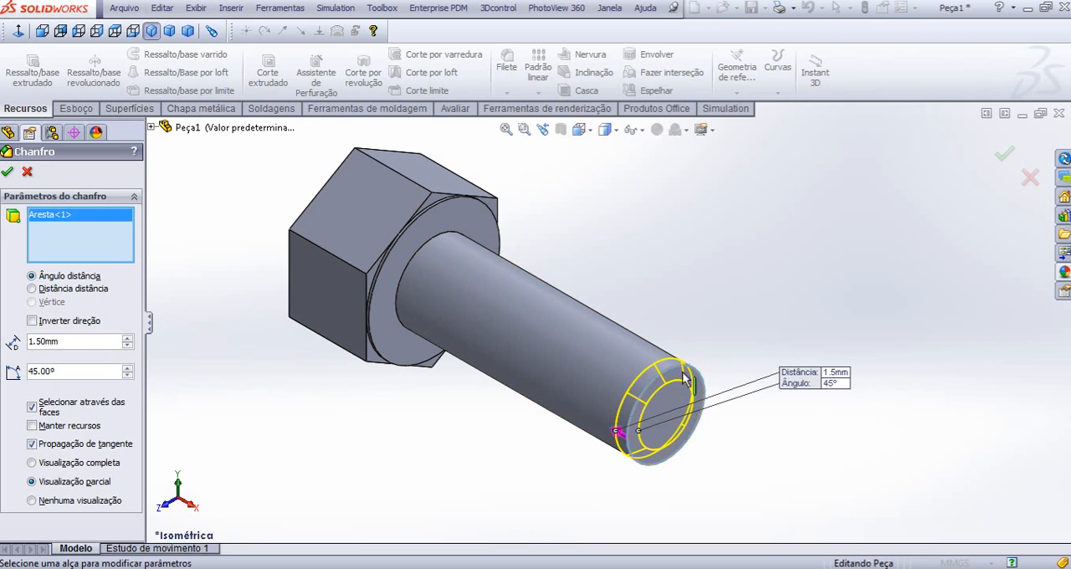
pyautogui.click(5, 173)
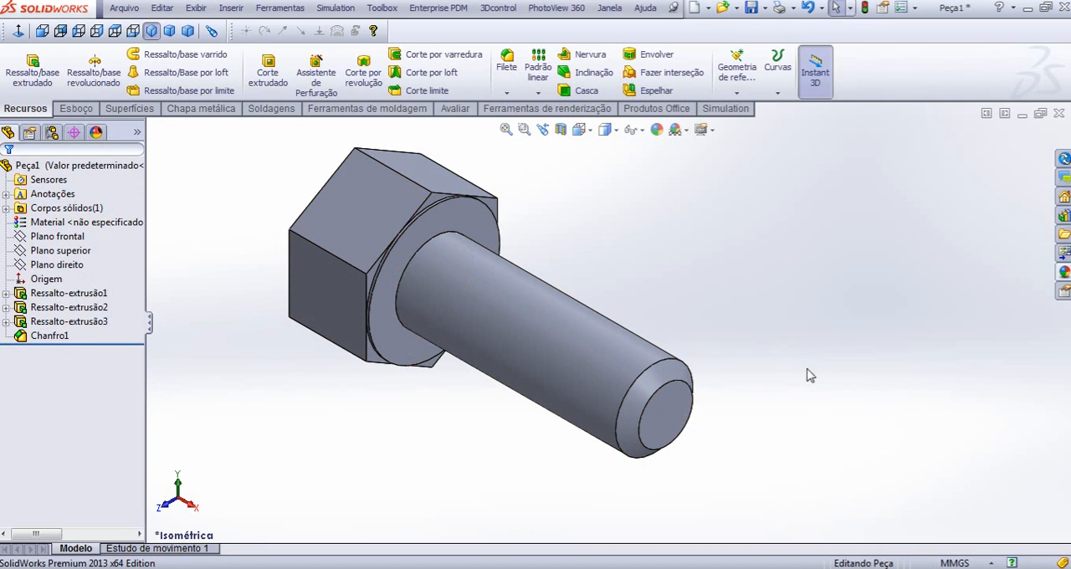
# - Start a sketch on the shank's flat end face and convert the chamfer's outer circular edge into a sketch circle
pyautogui.scroll(3, 609, 410)
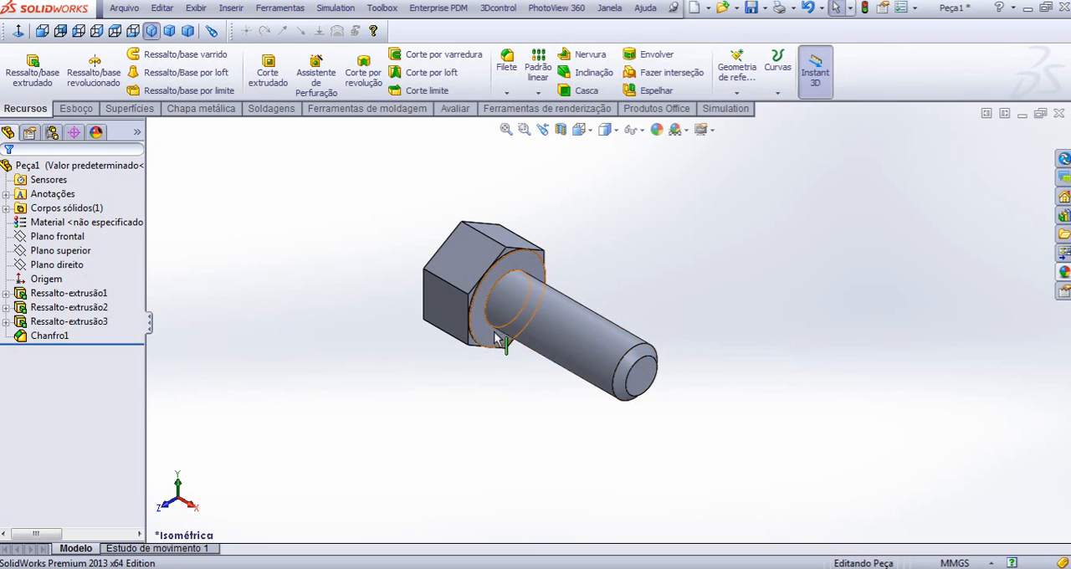
pyautogui.scroll(-3, 608, 309)
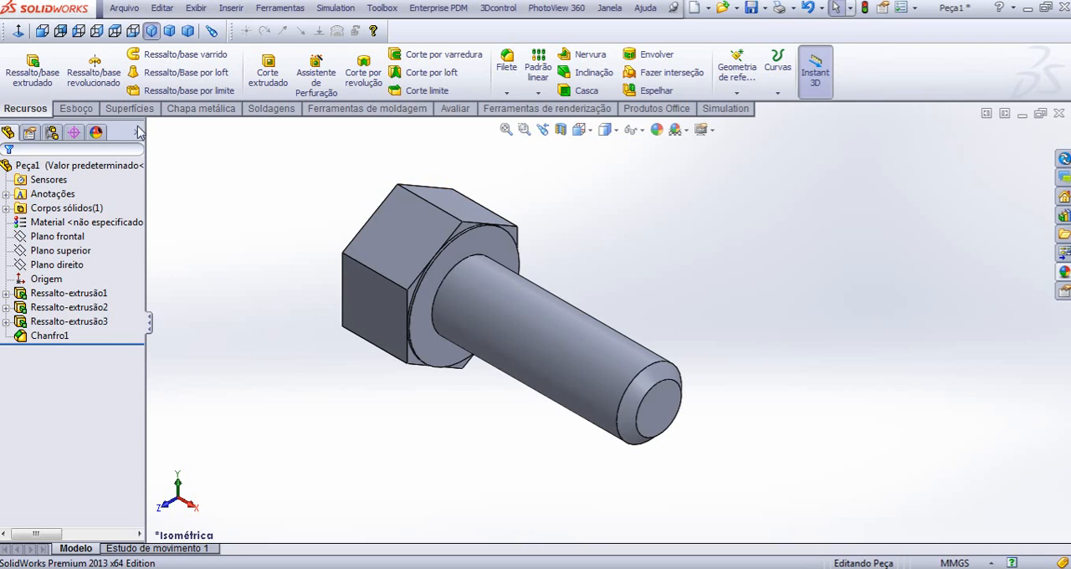
pyautogui.click(75, 109)
pyautogui.click(18, 64)
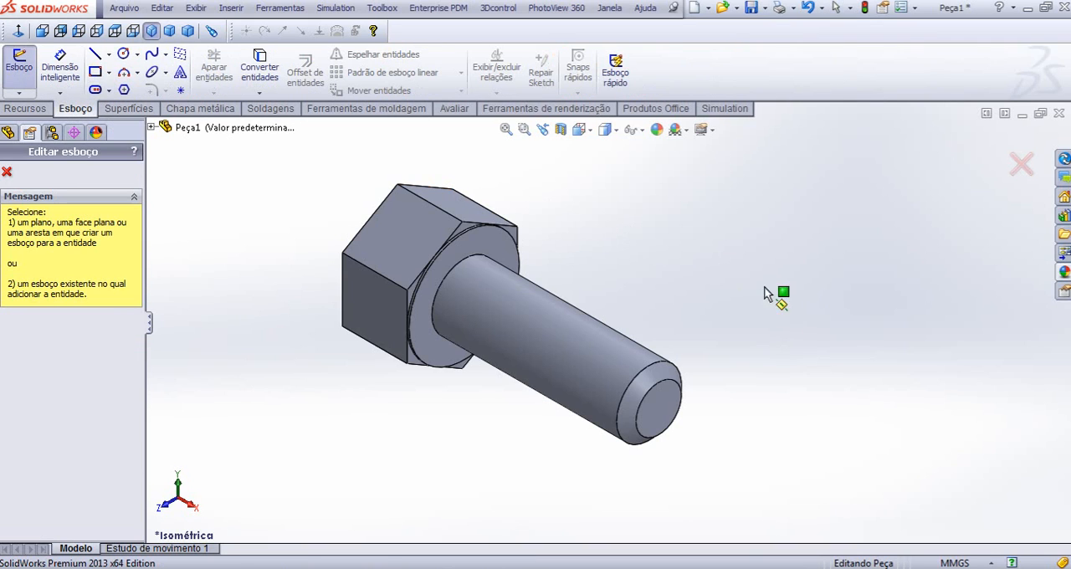
pyautogui.click(663, 400)
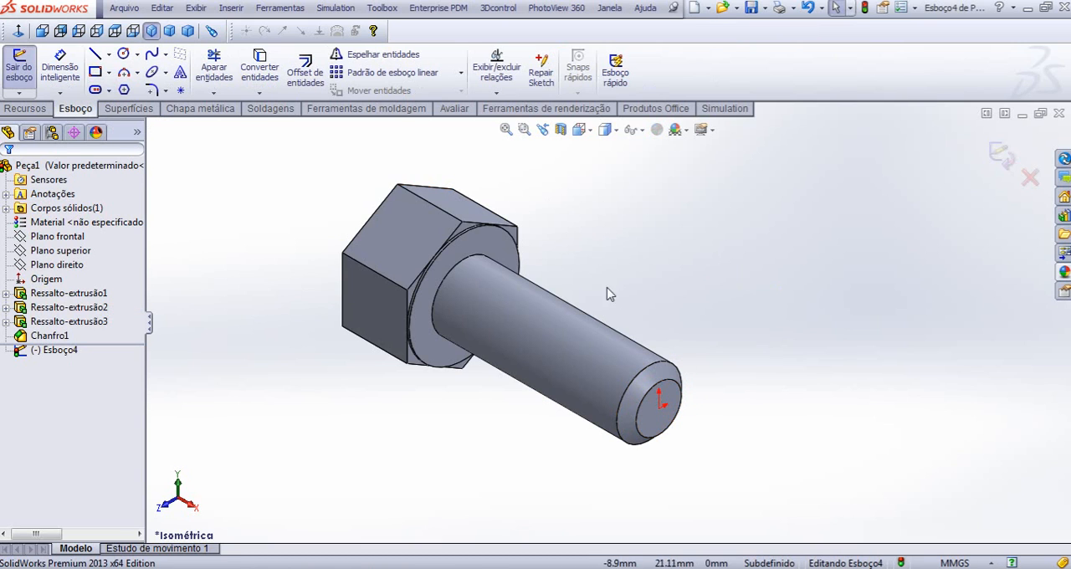
pyautogui.click(667, 368)
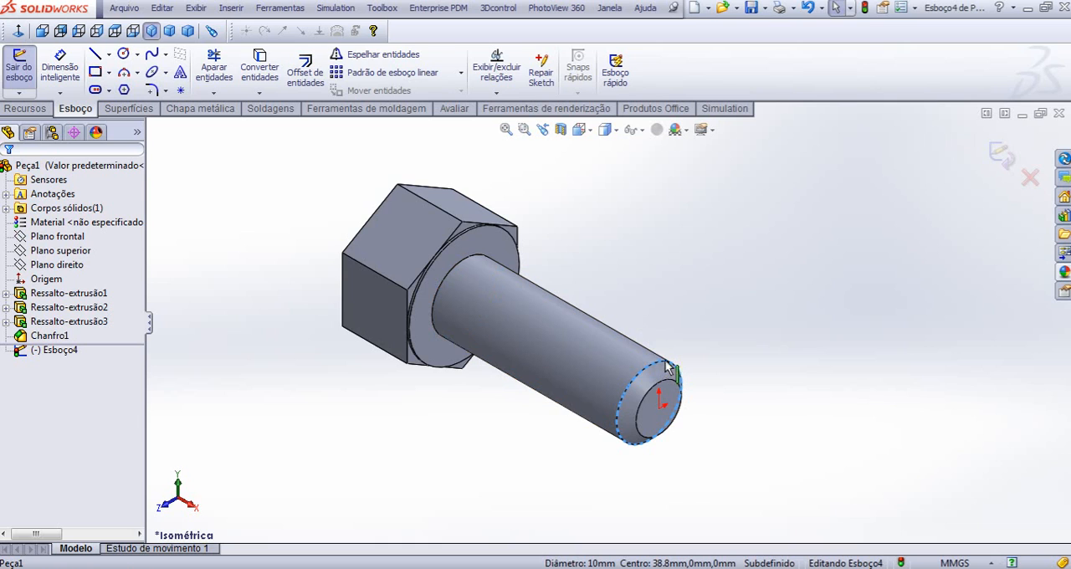
pyautogui.scroll(-5, 657, 378)
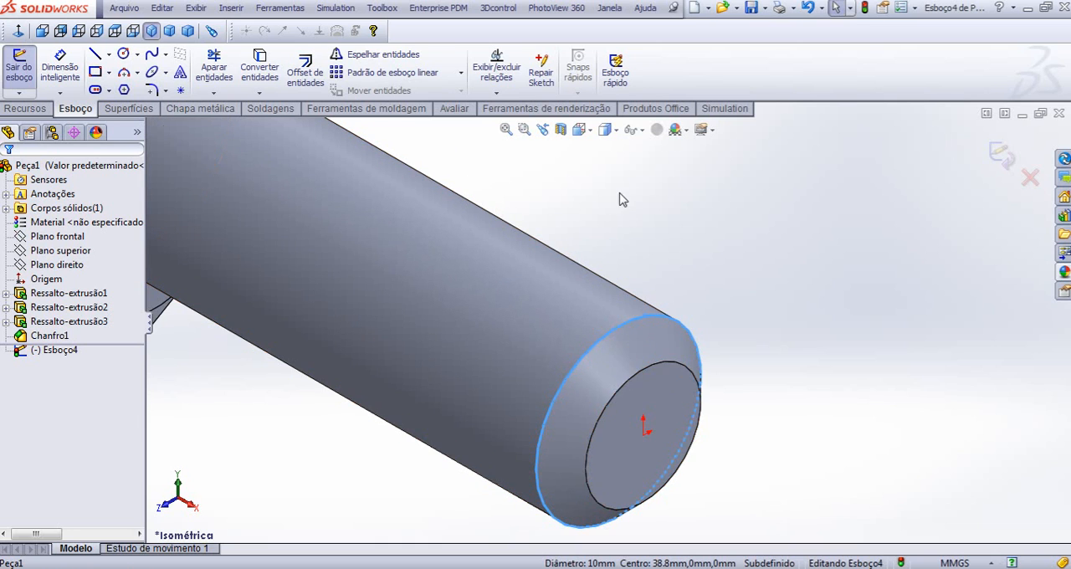
pyautogui.scroll(3, 519, 205)
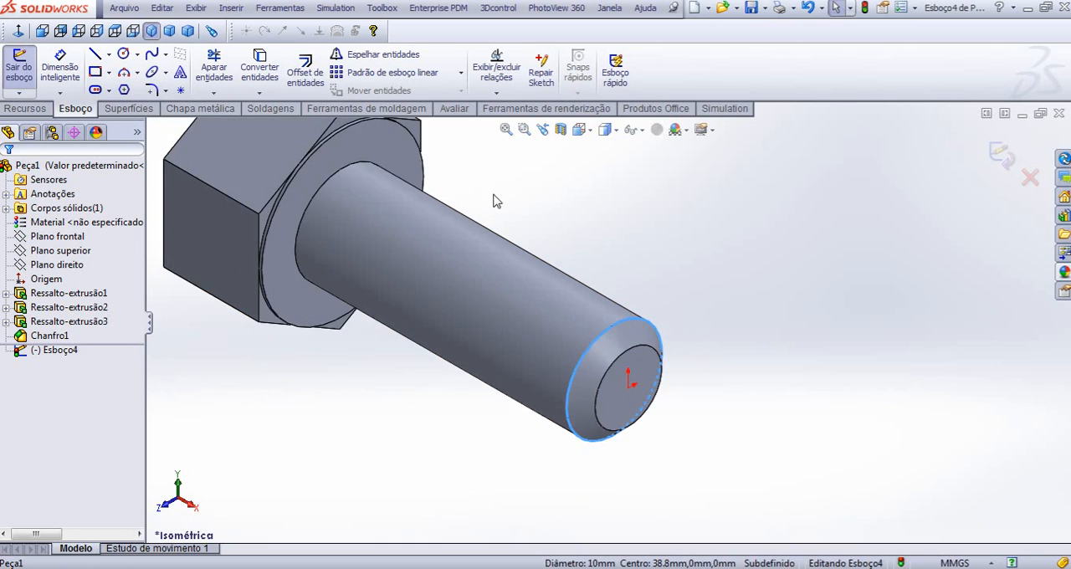
pyautogui.click(257, 80)
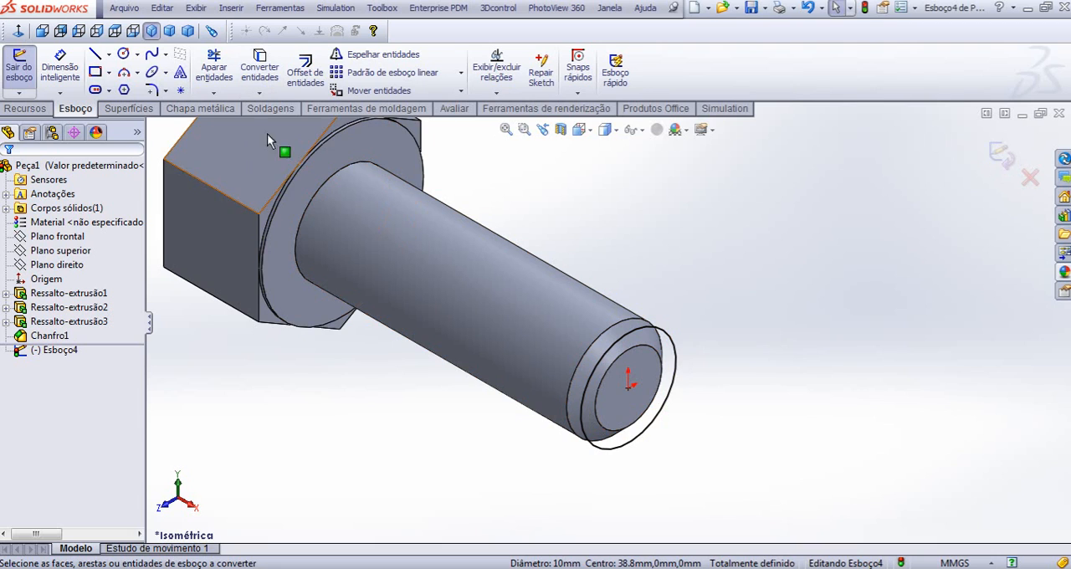
# - Start a Helix/Spiral from the converted circle at the shank's end and define it by height and pitch
pyautogui.click(26, 109)
pyautogui.click(785, 93)
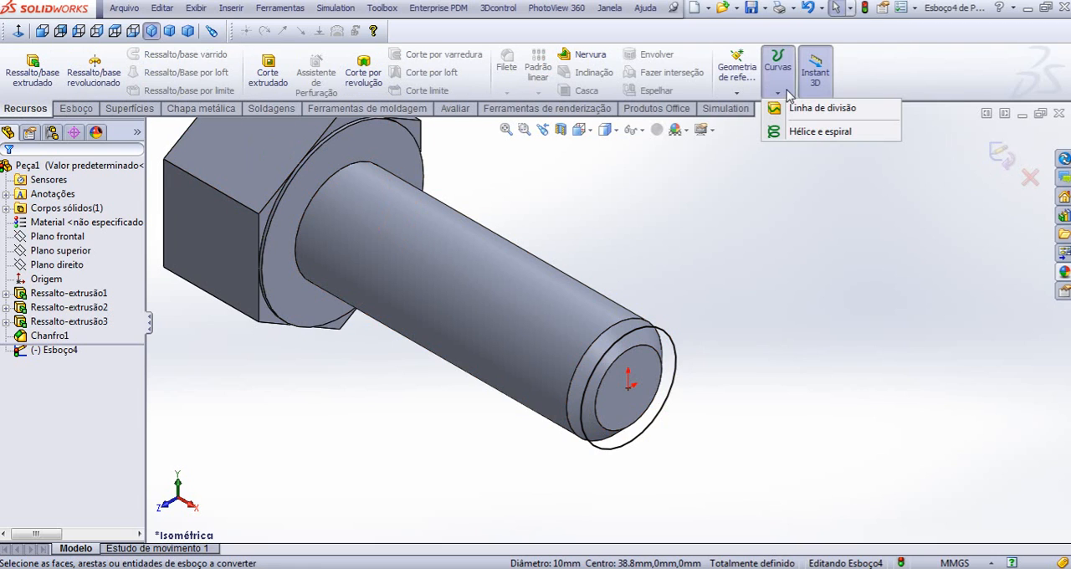
pyautogui.click(826, 134)
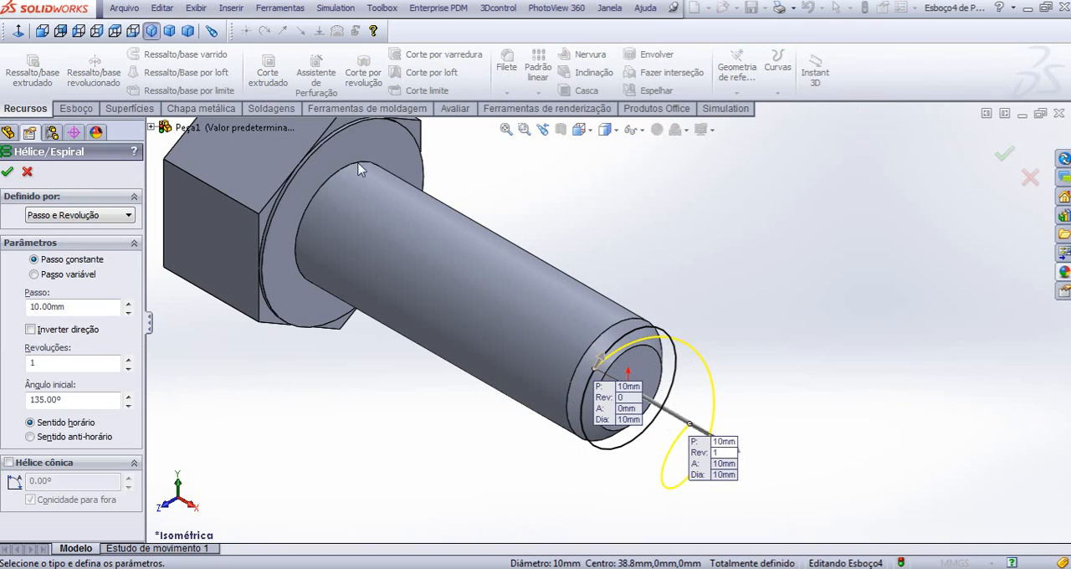
pyautogui.click(75, 109)
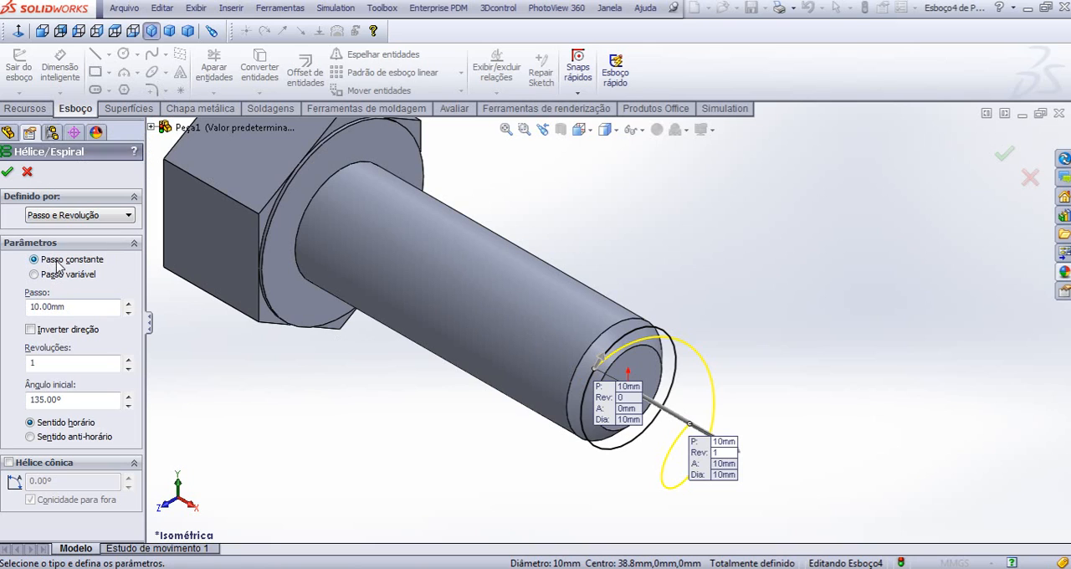
pyautogui.click(75, 217)
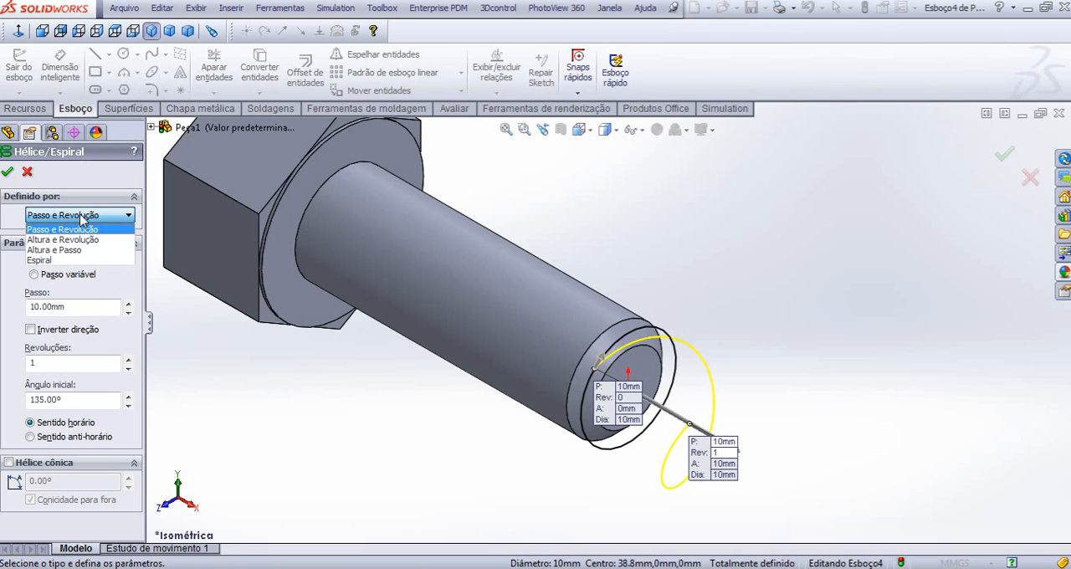
pyautogui.click(58, 250)
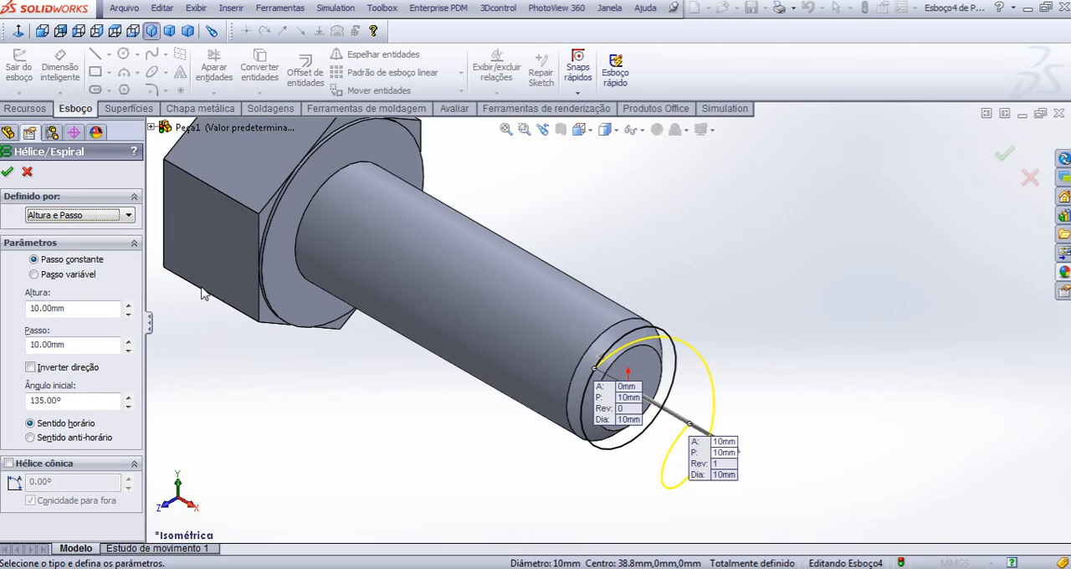
# - Set the helix pitch to 1.5 mm, reverse its direction along the shank and set its height to 28 mm
pyautogui.click(68, 308)
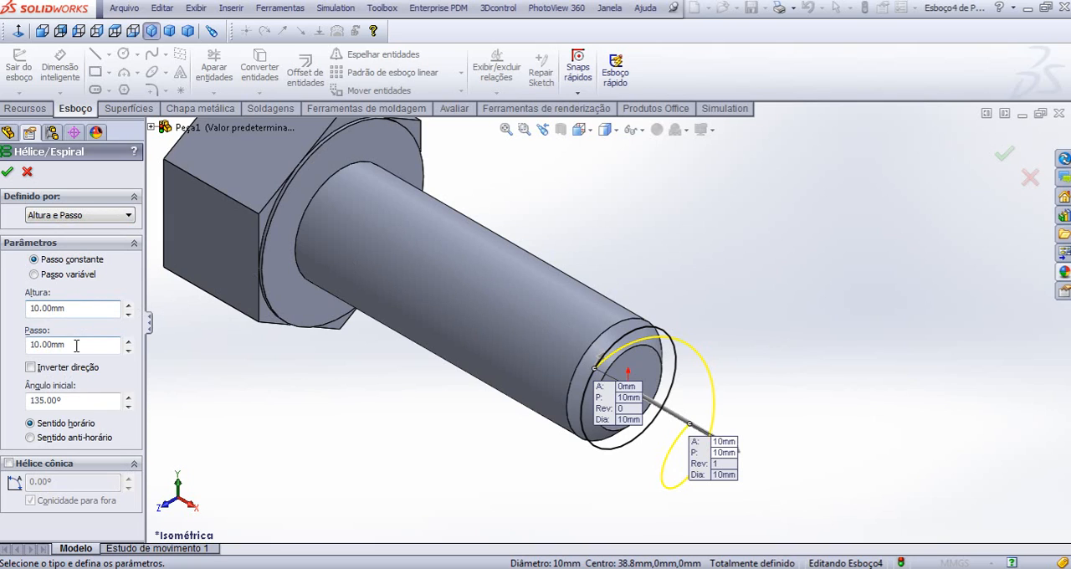
pyautogui.moveTo(66, 344); pyautogui.dragTo(38, 345)
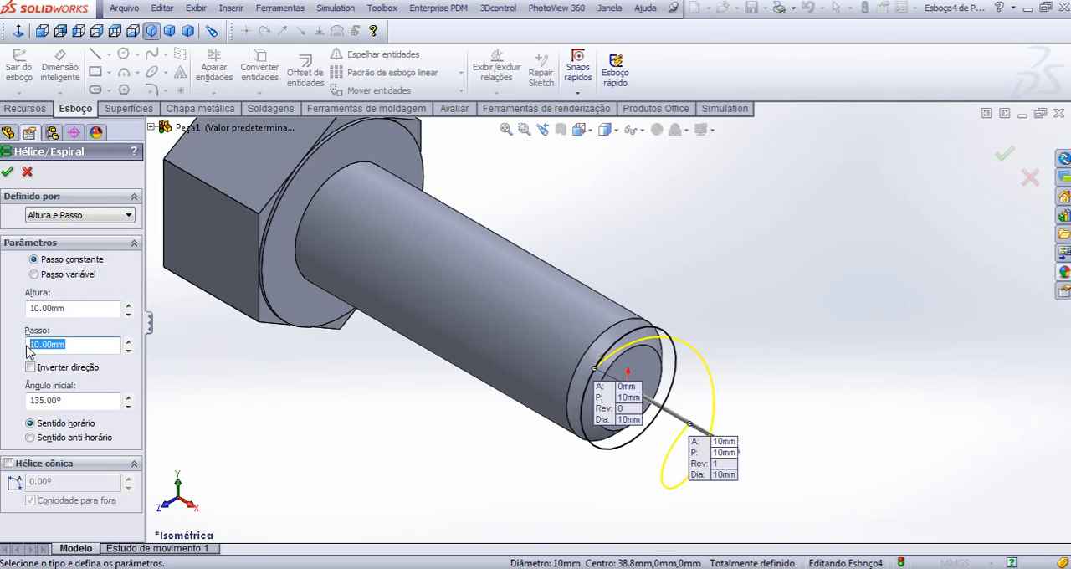
pyautogui.write('1,5')
pyautogui.click(31, 367)
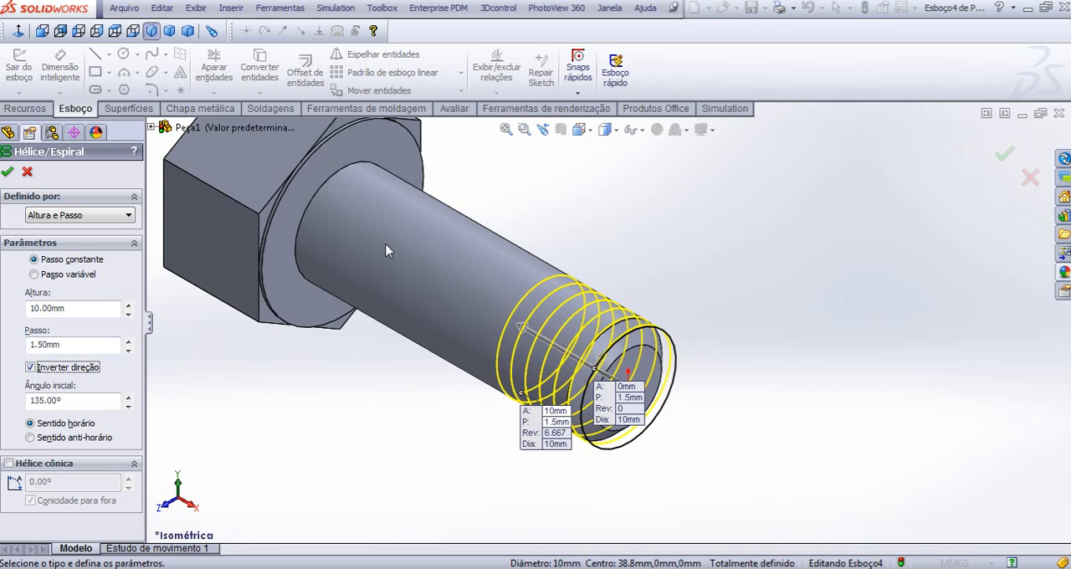
pyautogui.moveTo(71, 307); pyautogui.dragTo(22, 307)
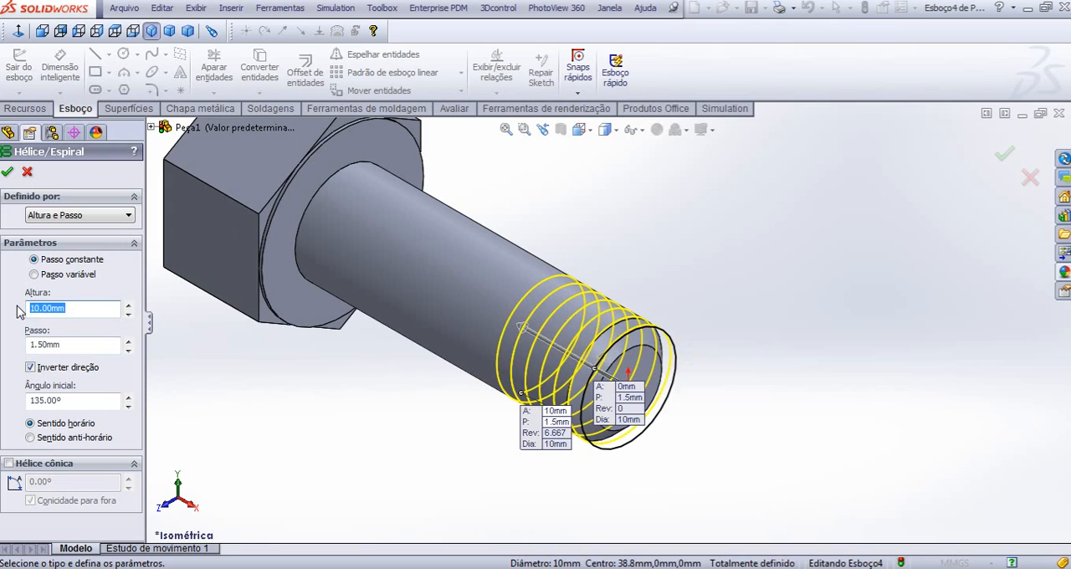
pyautogui.write('28')
pyautogui.press('Return')
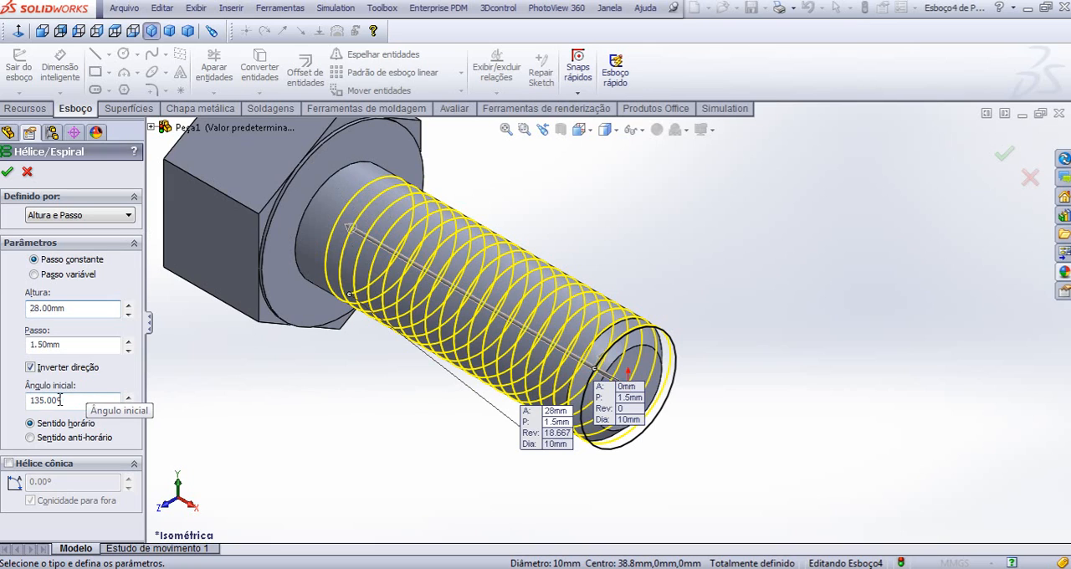
# - Set the helix start angle to 0° and create the helix
pyautogui.moveTo(90, 399); pyautogui.dragTo(19, 408)
pyautogui.write('90')
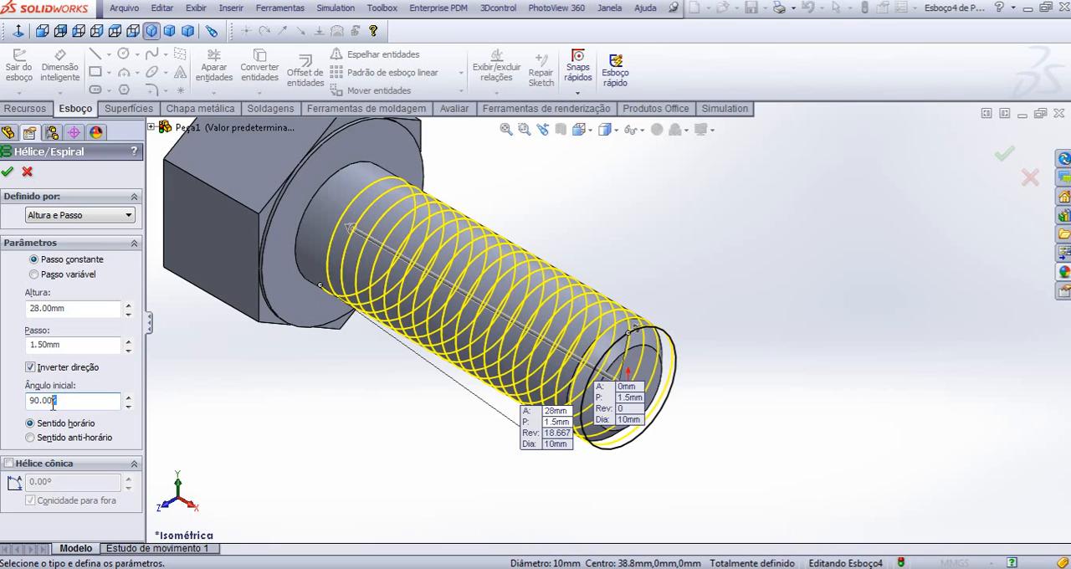
pyautogui.moveTo(53, 402); pyautogui.dragTo(17, 408)
pyautogui.write('0')
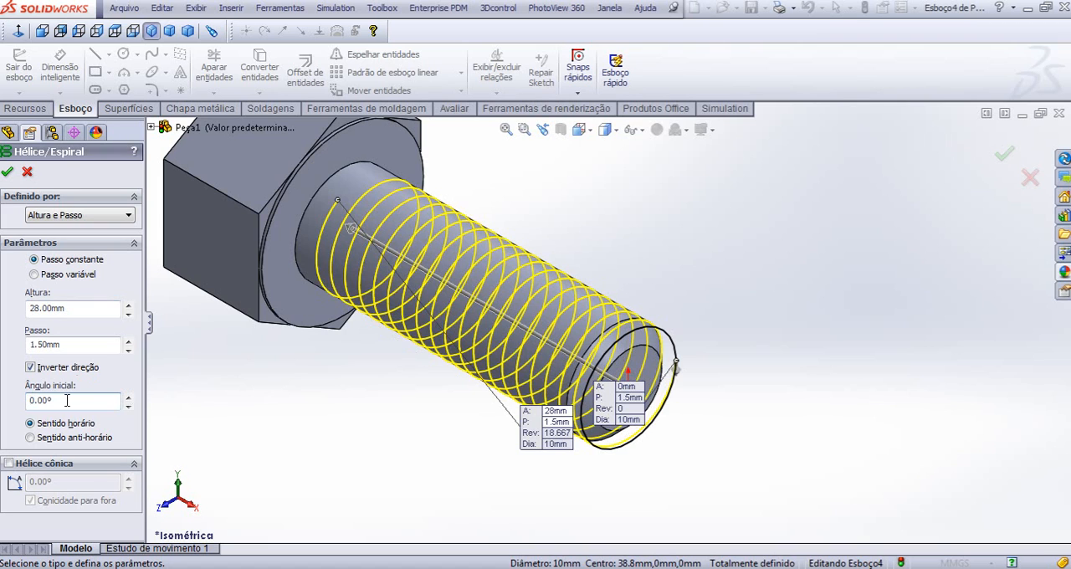
pyautogui.click(7, 173)
pyautogui.click(412, 405)
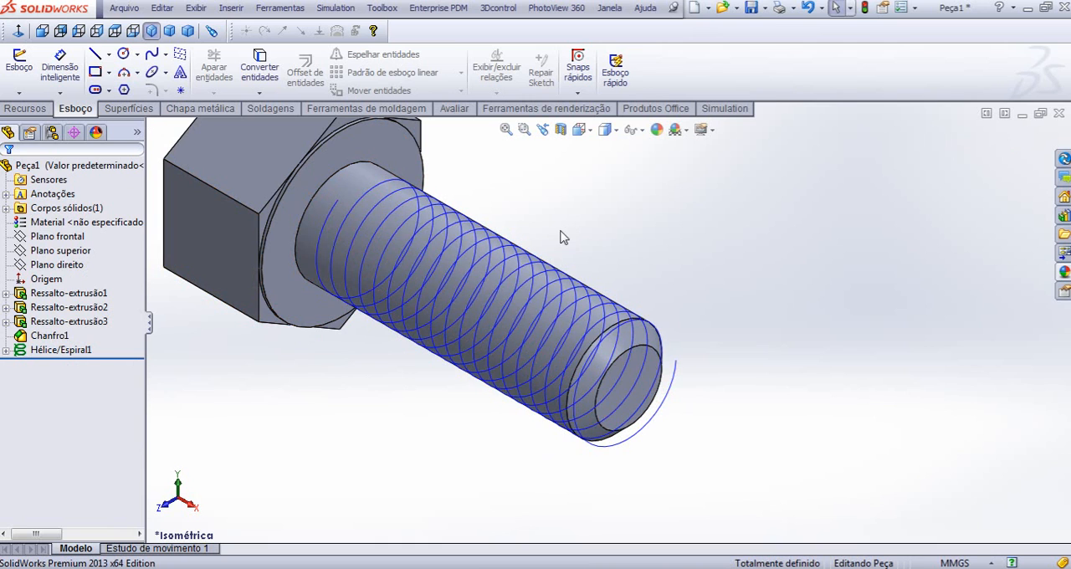
pyautogui.click(601, 295)
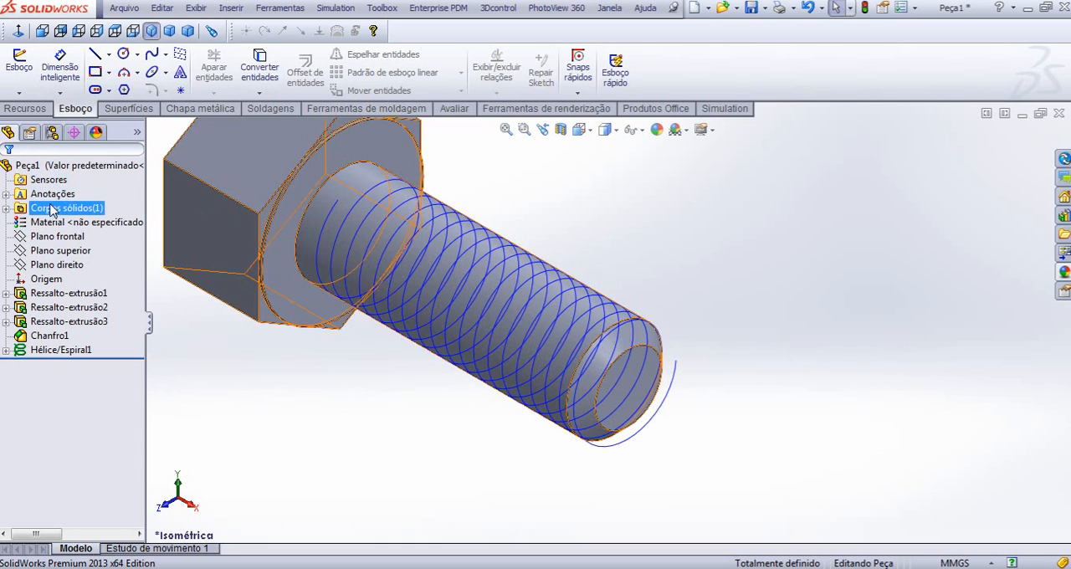
# - Start a sketch on the front plane (Plano frontal) and view it face-on
pyautogui.click(60, 238)
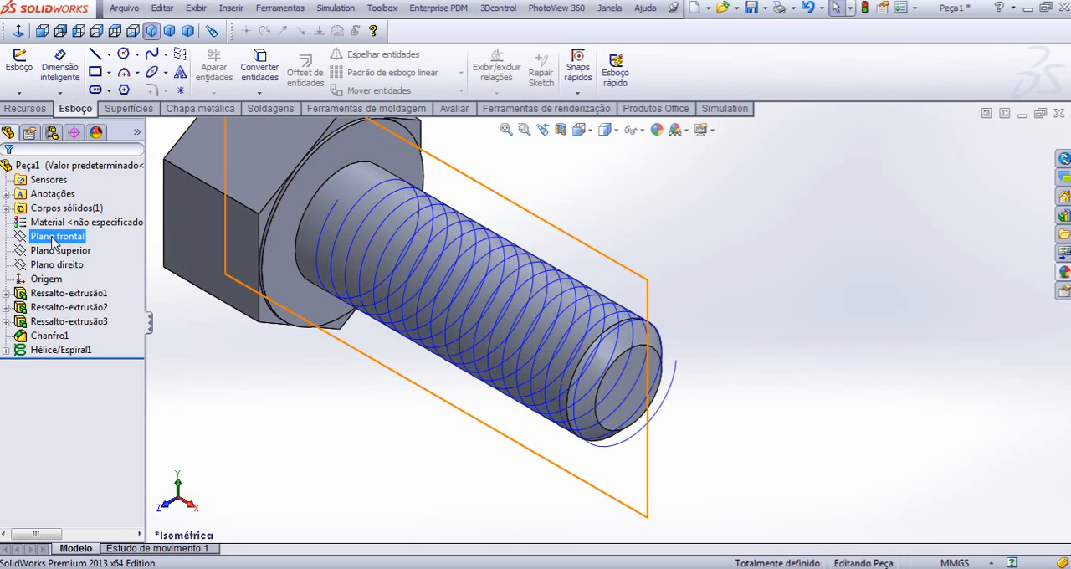
pyautogui.click(63, 220)
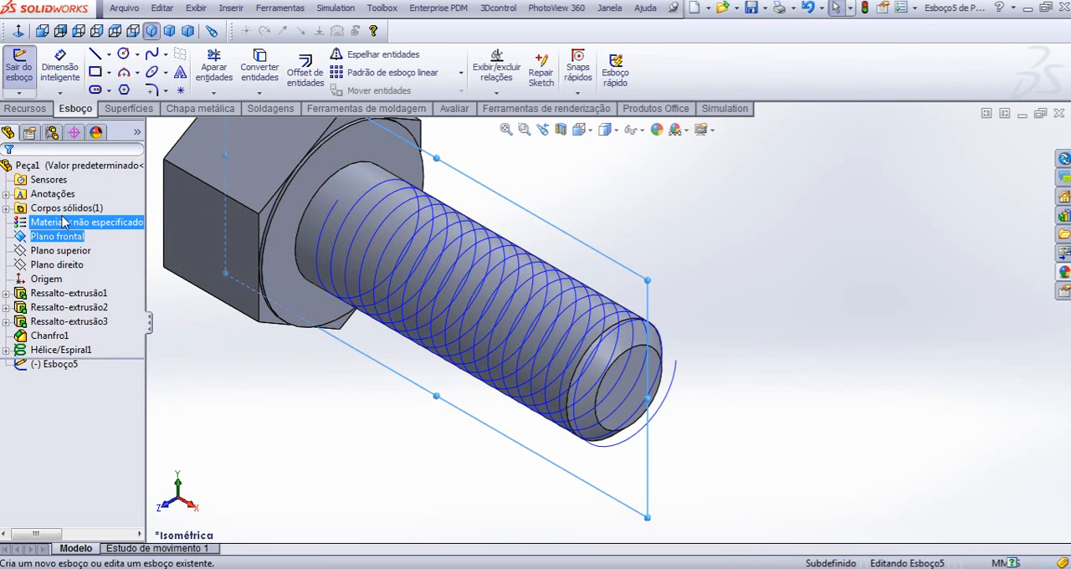
pyautogui.click(18, 31)
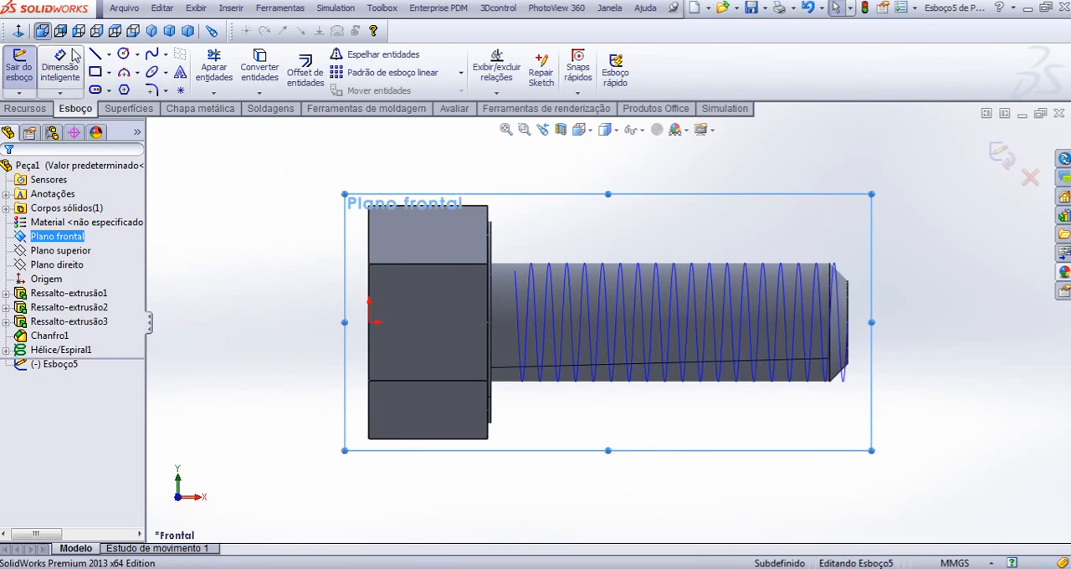
# - Sketch a downward-pointing 3-sided inscribed-circle polygon above the chamfered shank end, about 0.5 mm from centre to vertex
pyautogui.click(124, 90)
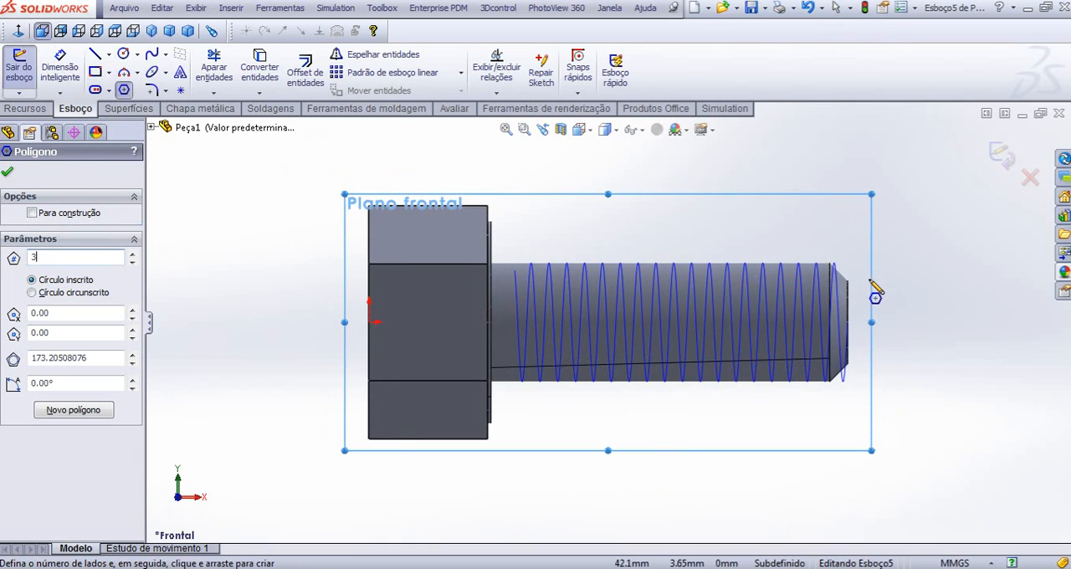
pyautogui.scroll(-5, 873, 294)
pyautogui.scroll(-2, 603, 276)
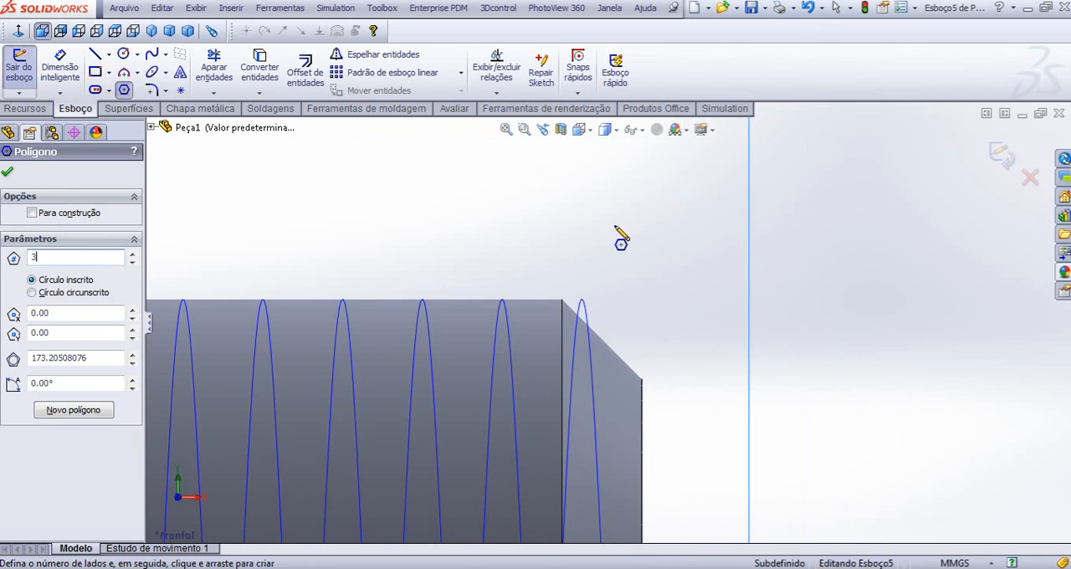
pyautogui.click(623, 250)
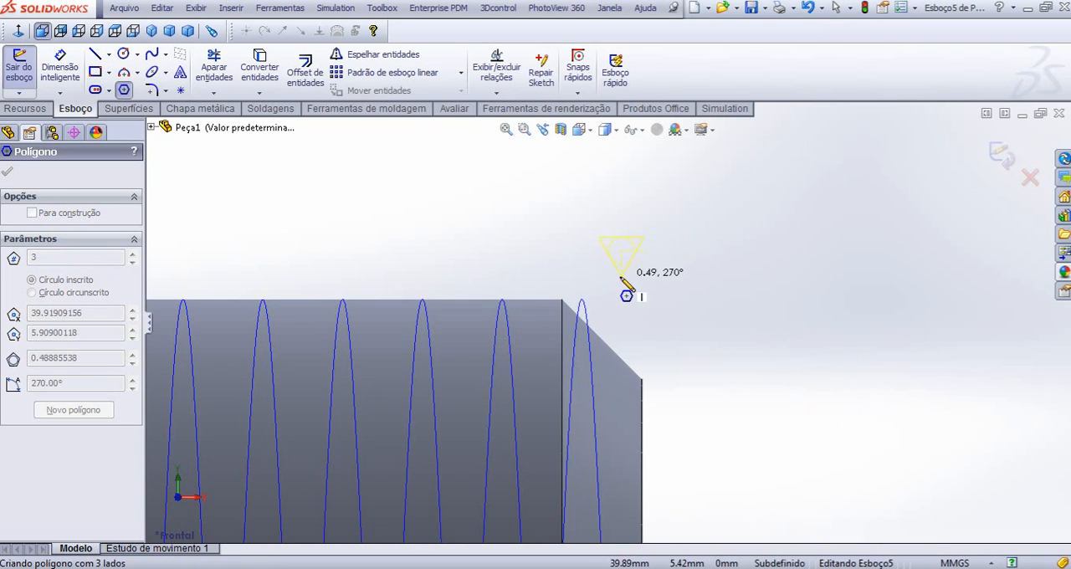
pyautogui.click(624, 276)
pyautogui.press('Escape')
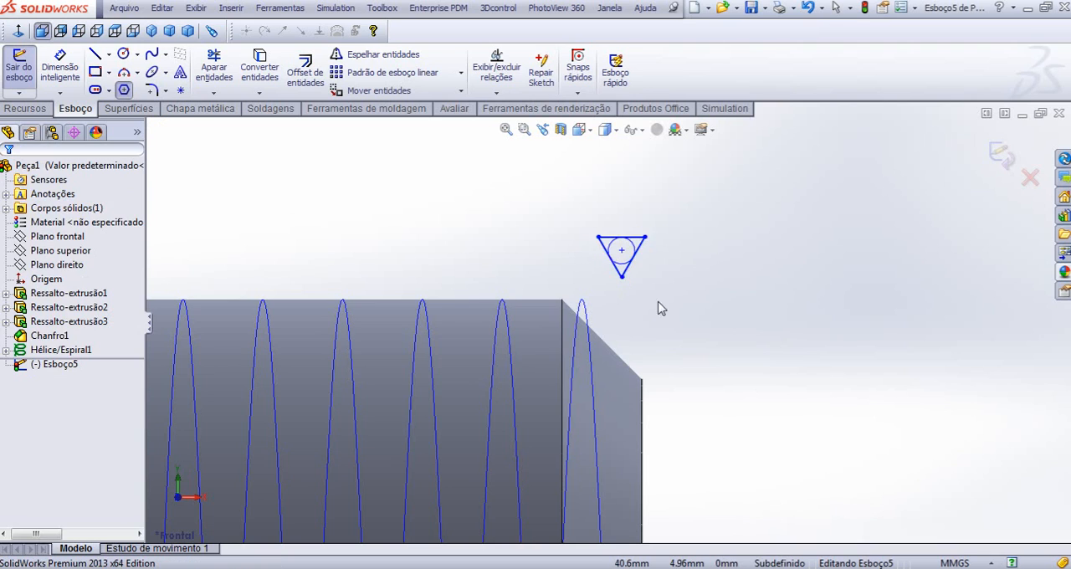
# - Add a Horizontal relation to the triangle's upper edge
pyautogui.scroll(-6, 638, 246)
pyautogui.click(585, 188)
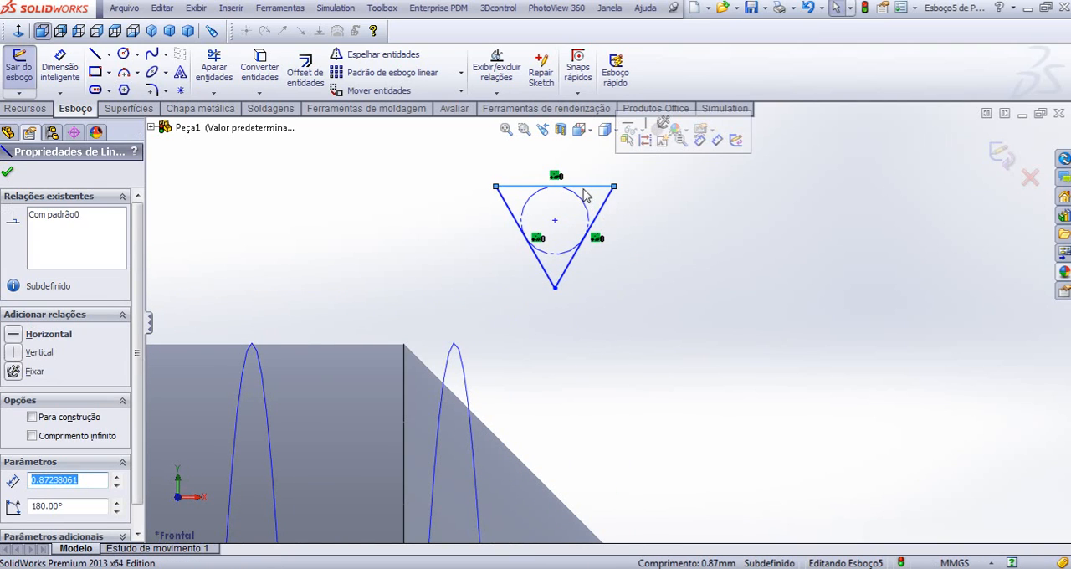
pyautogui.click(15, 334)
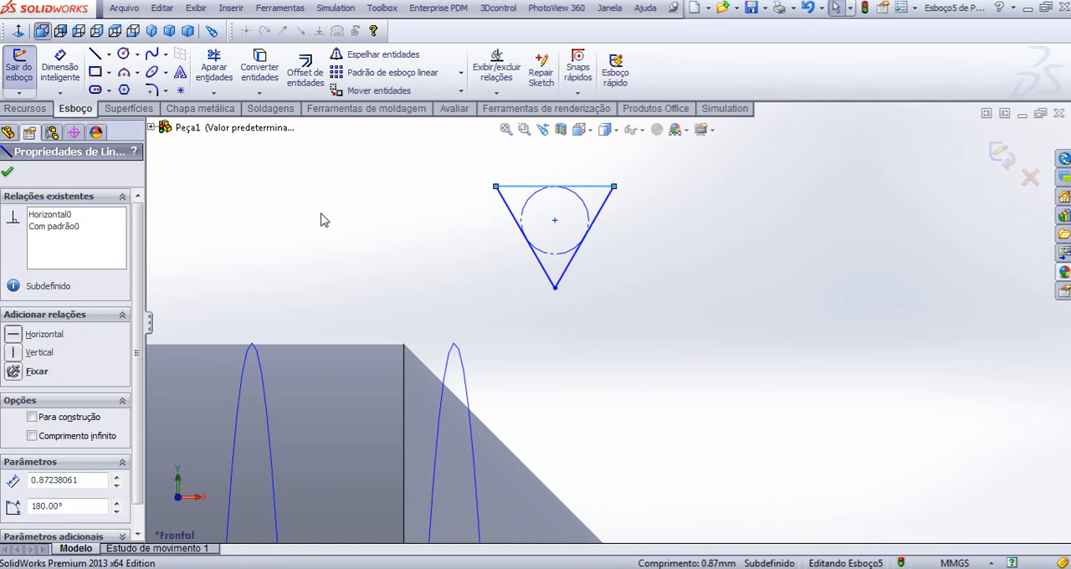
pyautogui.press('Escape')
# - Dimension the vertical distance from the triangle's centre to its lower vertex as 0,68*1,5 mm
pyautogui.moveTo(685, 318); pyautogui.dragTo(686, 243, button='right')
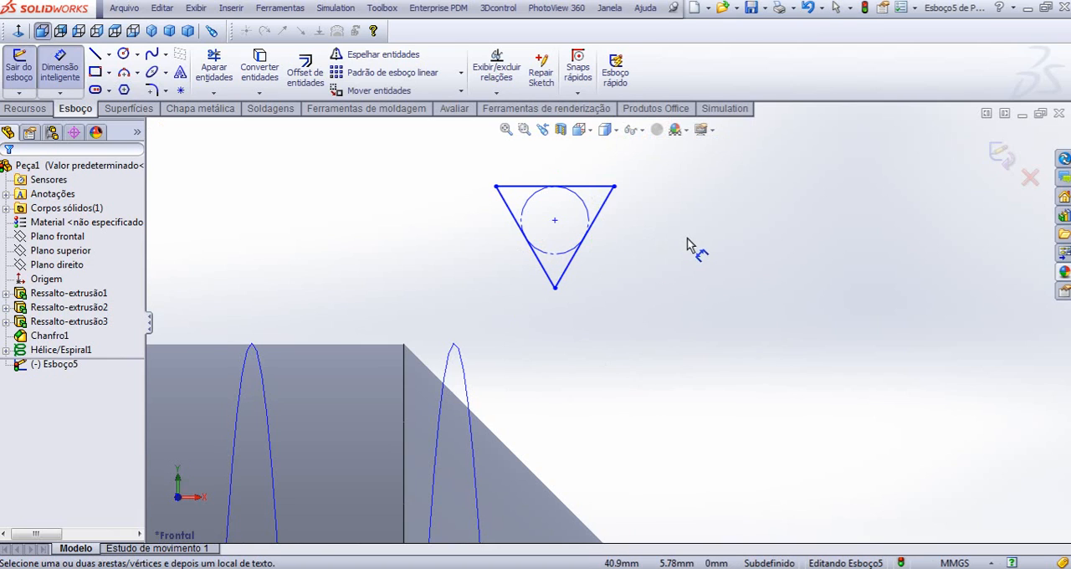
pyautogui.click(555, 221)
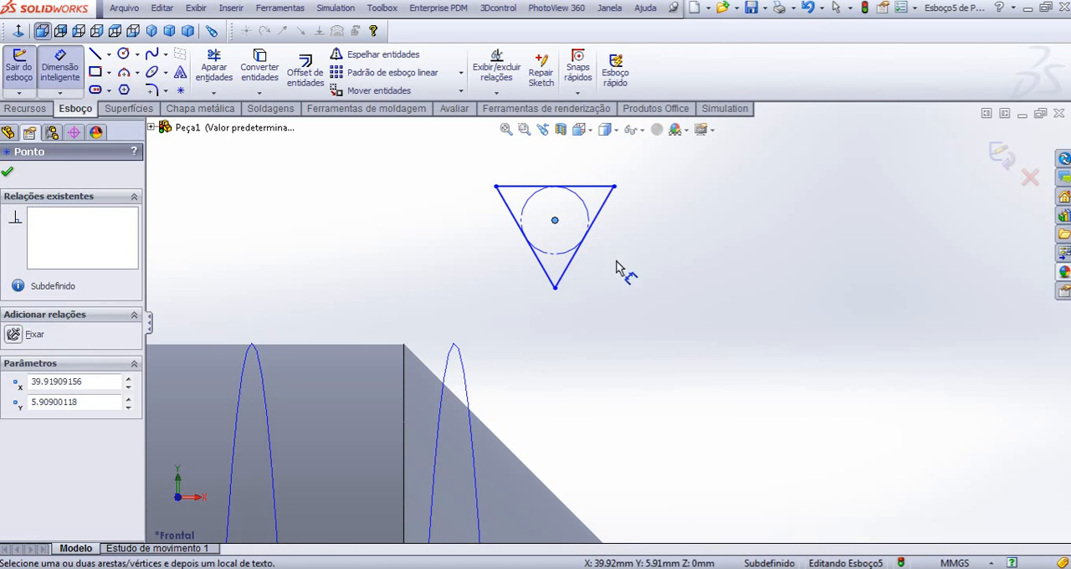
pyautogui.click(554, 289)
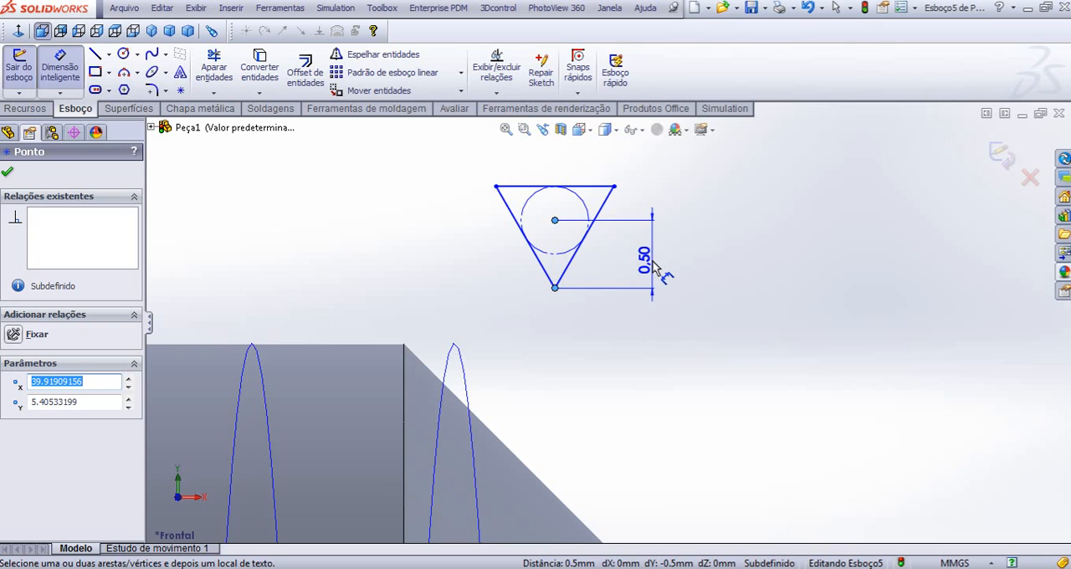
pyautogui.doubleClick(651, 261)
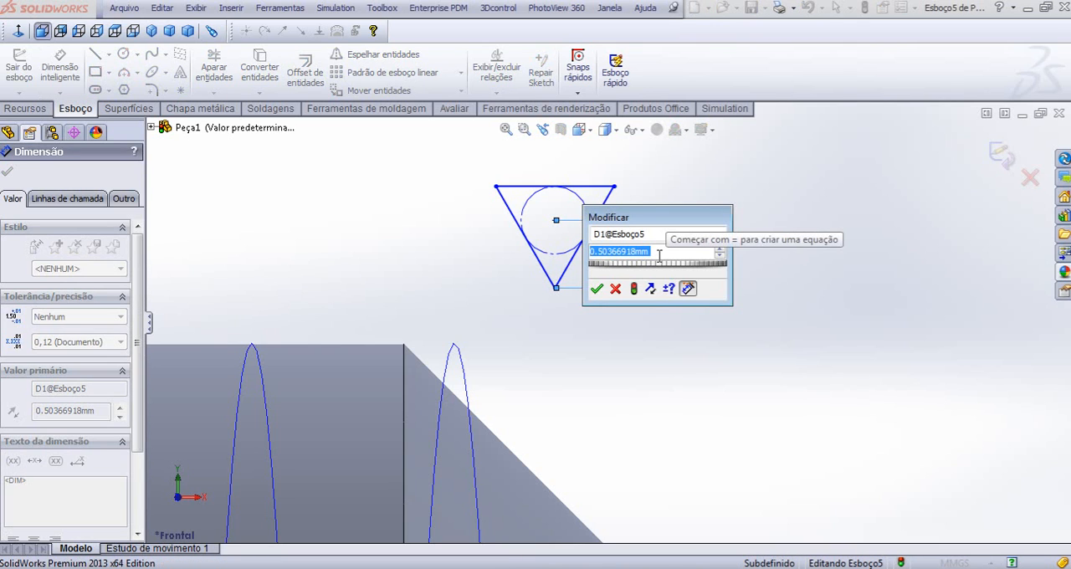
pyautogui.write('0,68')
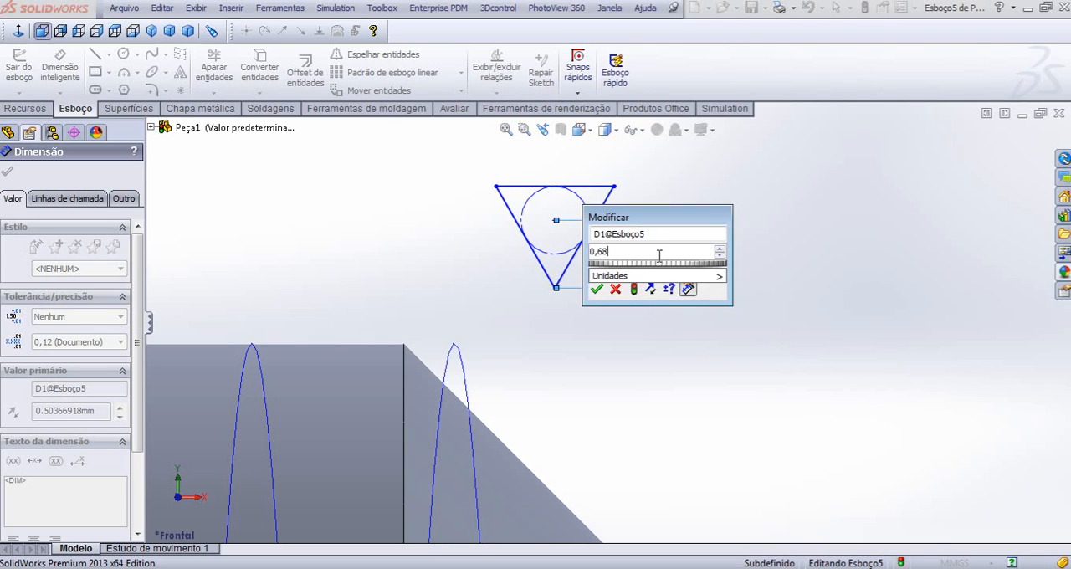
pyautogui.write('*1,5')
pyautogui.press('Return')
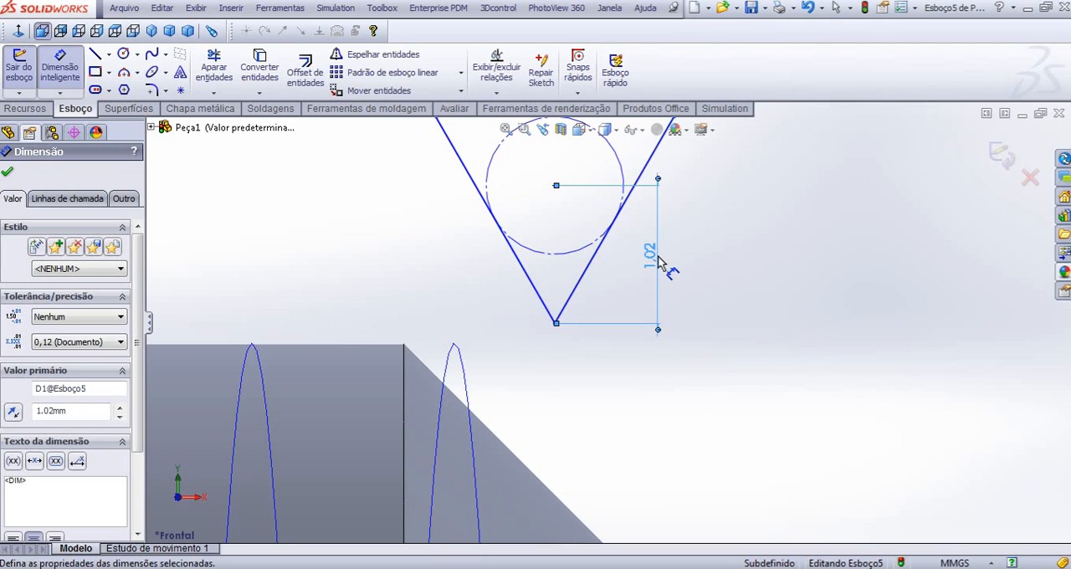
pyautogui.click(816, 253)
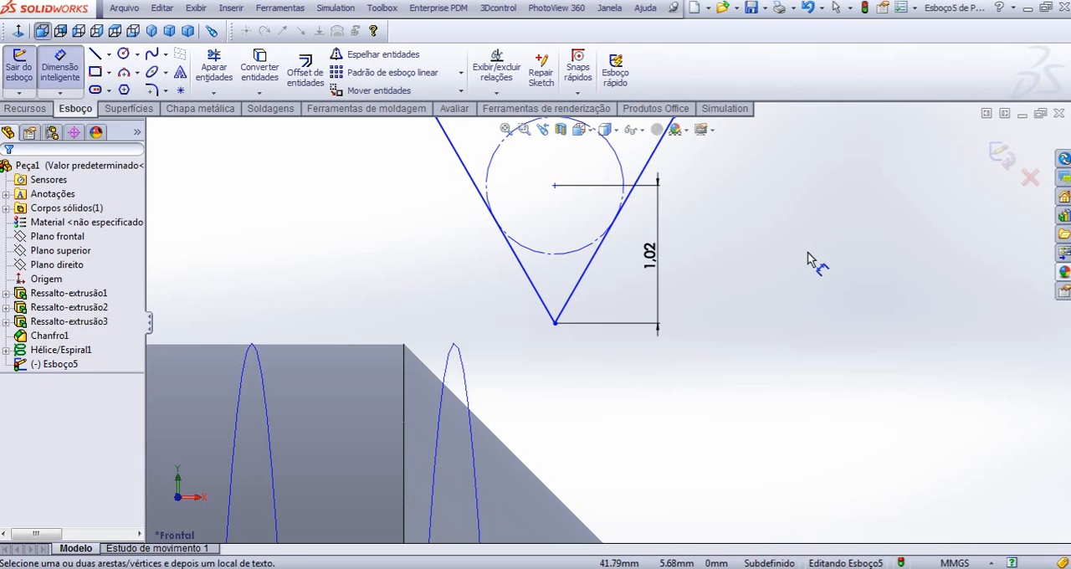
pyautogui.press('f')
pyautogui.press('Escape')
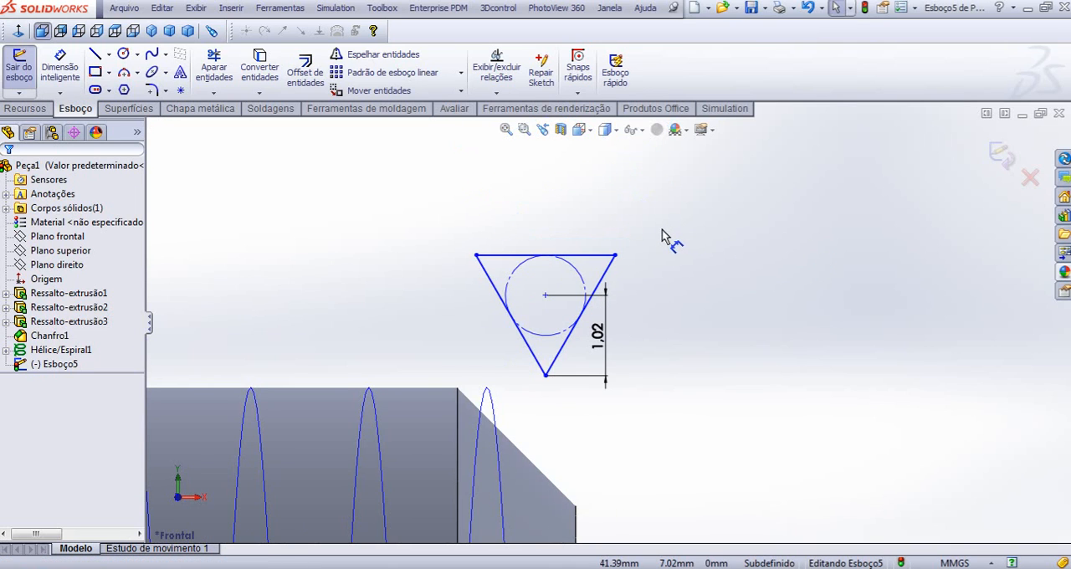
# - Add a Pierce relation between the triangle's centre point and the helix at the shank's chamfered end
pyautogui.click(545, 298)
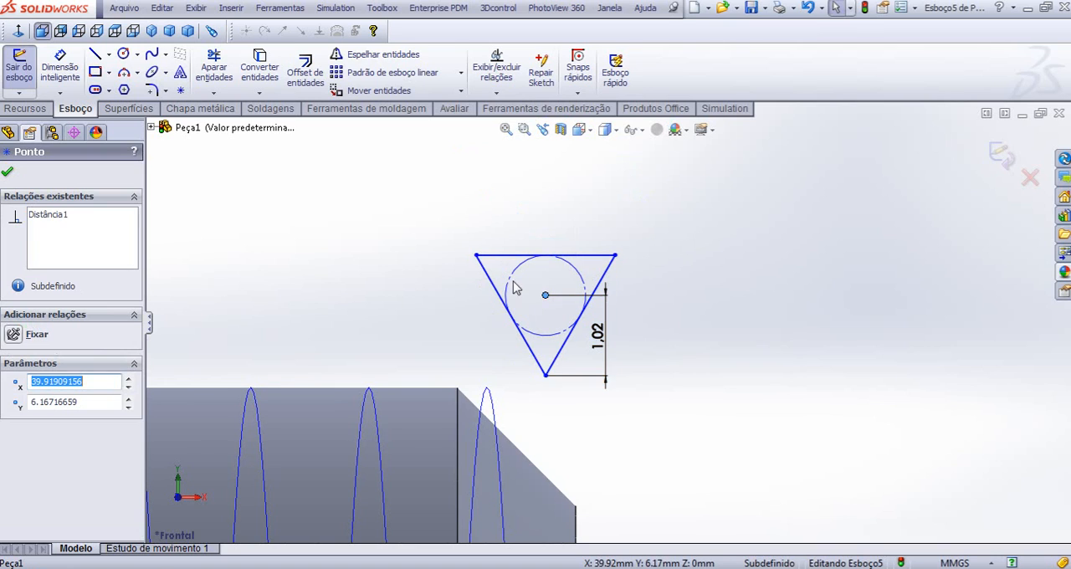
pyautogui.keyDown('ctrl'); pyautogui.click(487, 397); pyautogui.keyUp('ctrl')
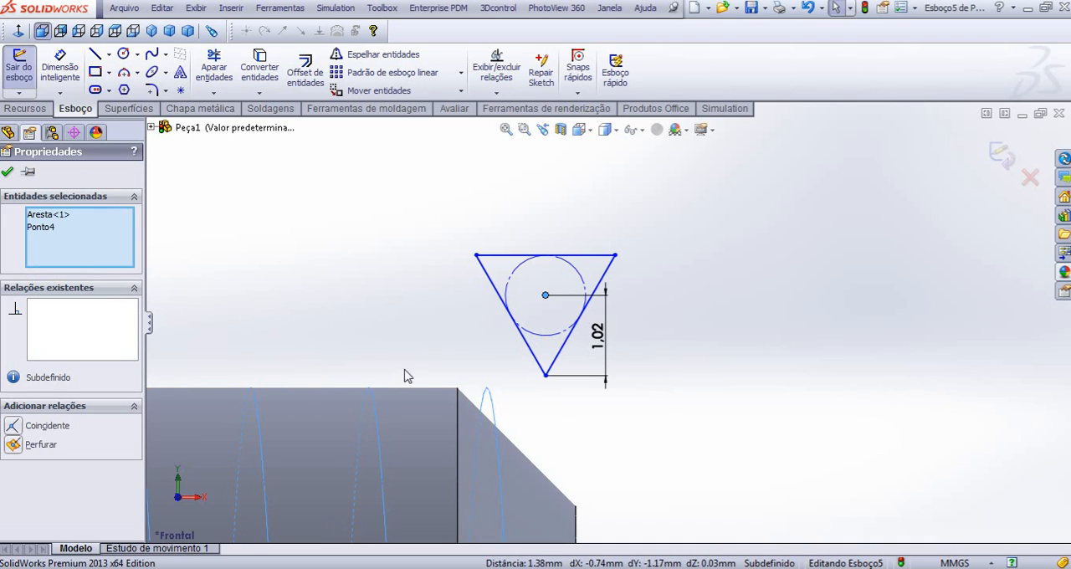
pyautogui.scroll(-1, 502, 431)
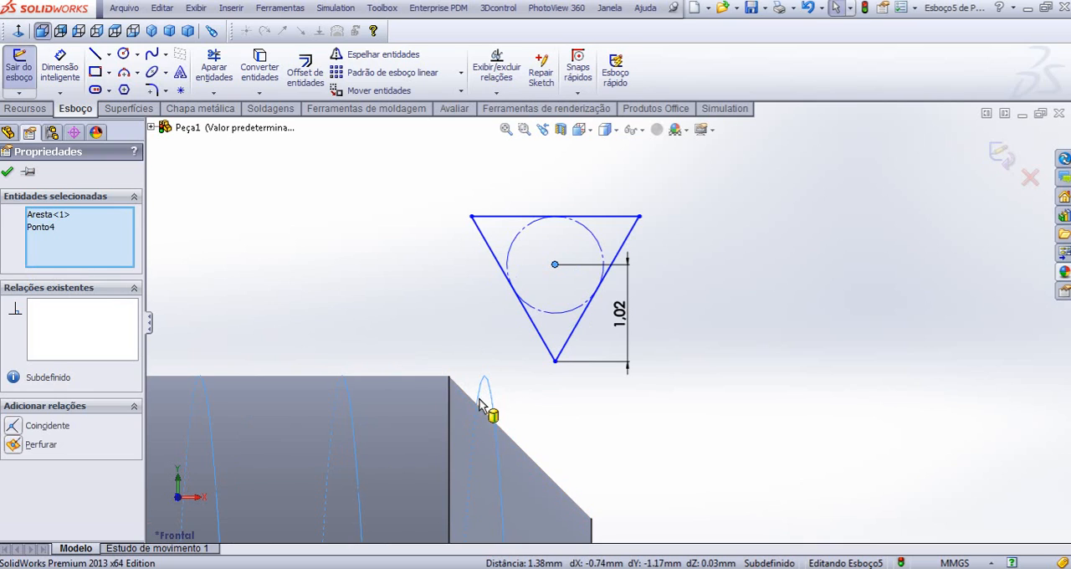
pyautogui.click(14, 446)
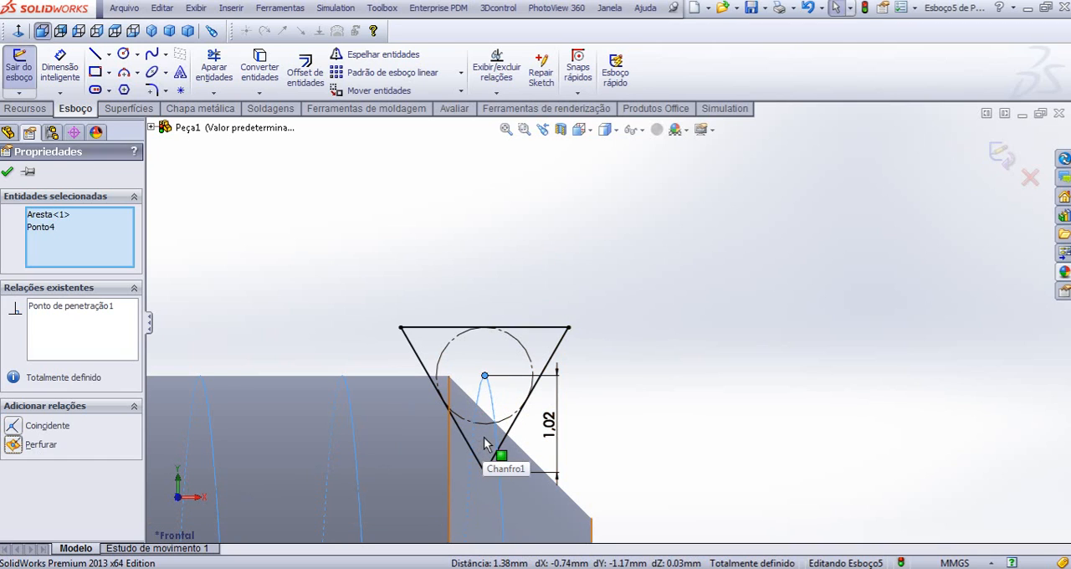
# - Close the triangular thread-profile sketch and examine in isometric view how its lower vertex sits against the chamfered shank end
pyautogui.click(998, 159)
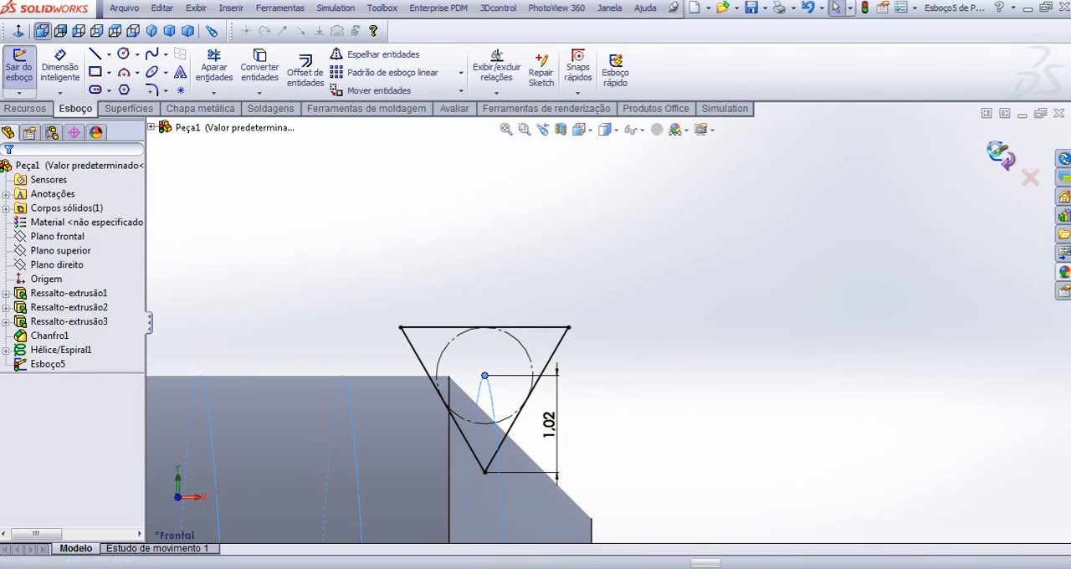
pyautogui.click(841, 211)
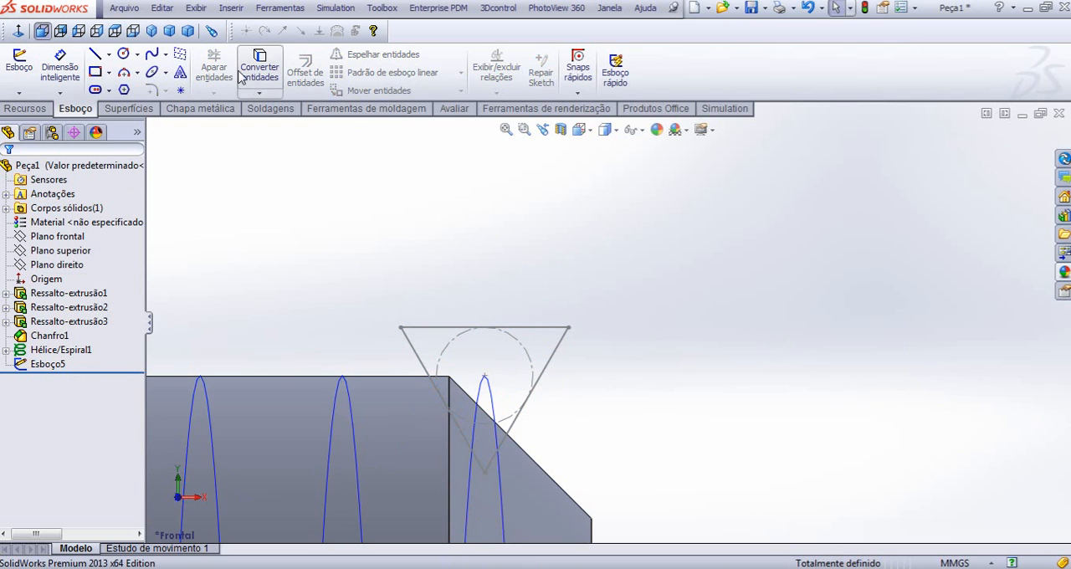
pyautogui.click(151, 31)
pyautogui.scroll(-3, 816, 342)
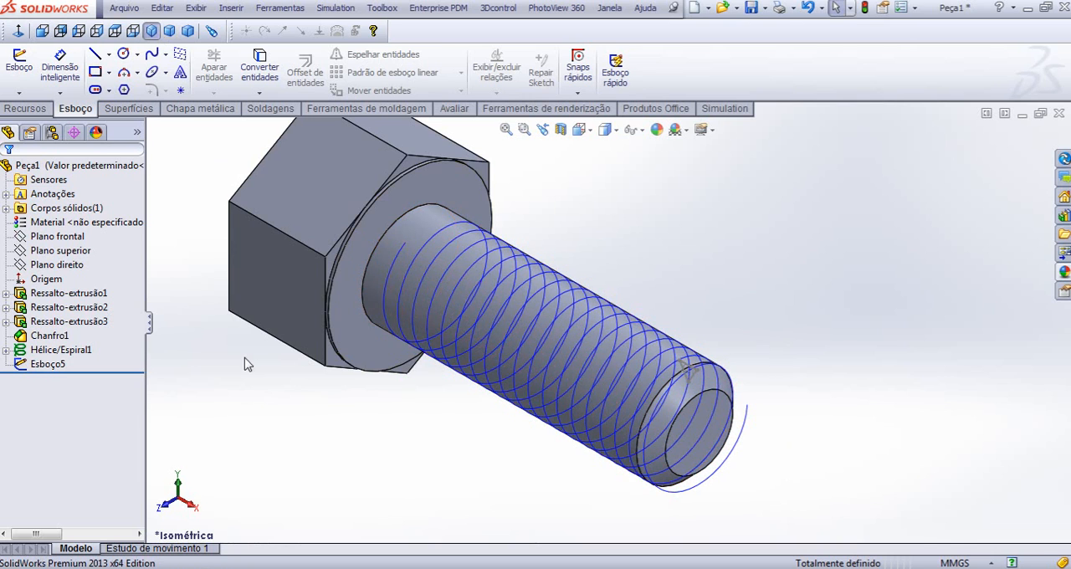
pyautogui.scroll(-2, 246, 363)
pyautogui.scroll(-5, 894, 419)
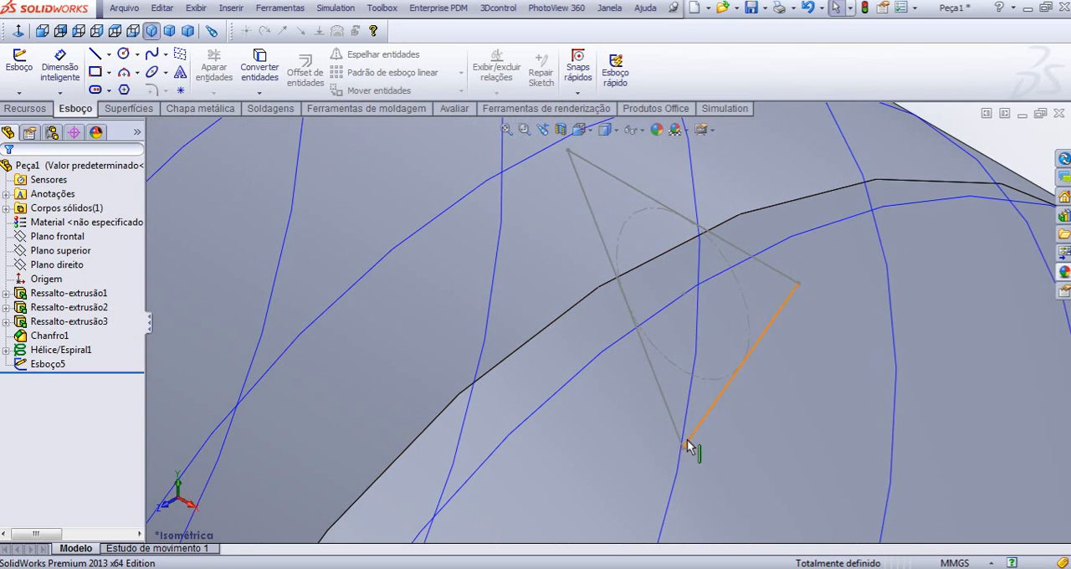
pyautogui.scroll(-3, 680, 444)
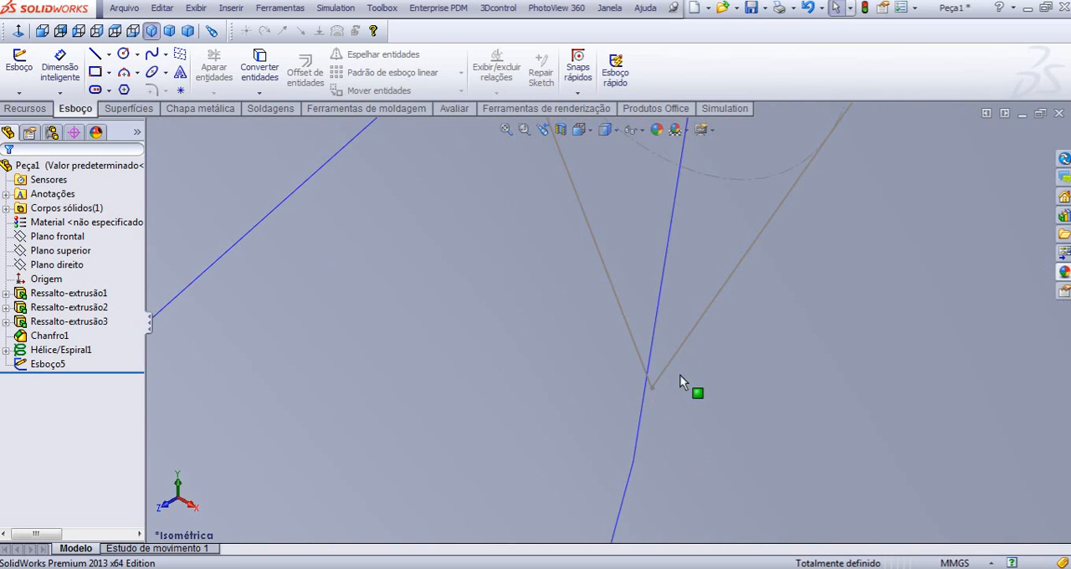
pyautogui.scroll(5, 681, 375)
# - Edit the triangular profile sketch, round its lower vertex with a 0.1 mm sketch fillet, and exit the sketch
pyautogui.click(18, 31)
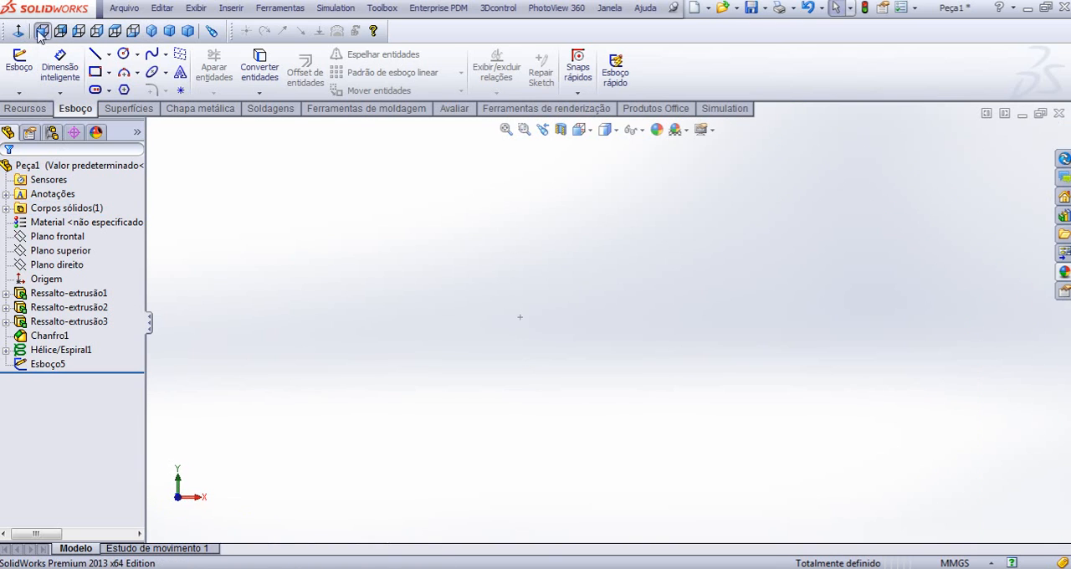
pyautogui.click(39, 32)
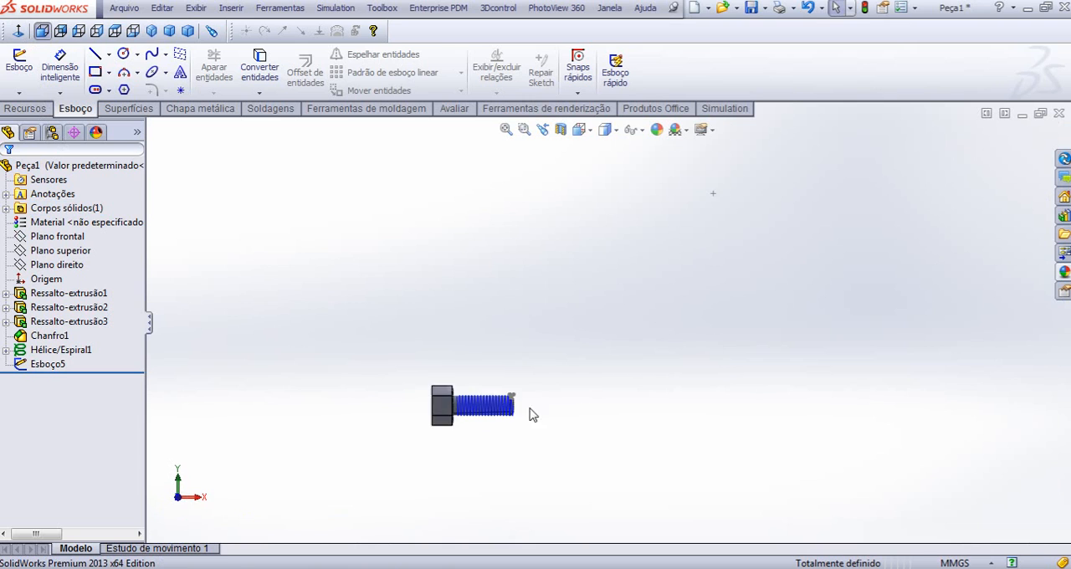
pyautogui.scroll(-10, 534, 415)
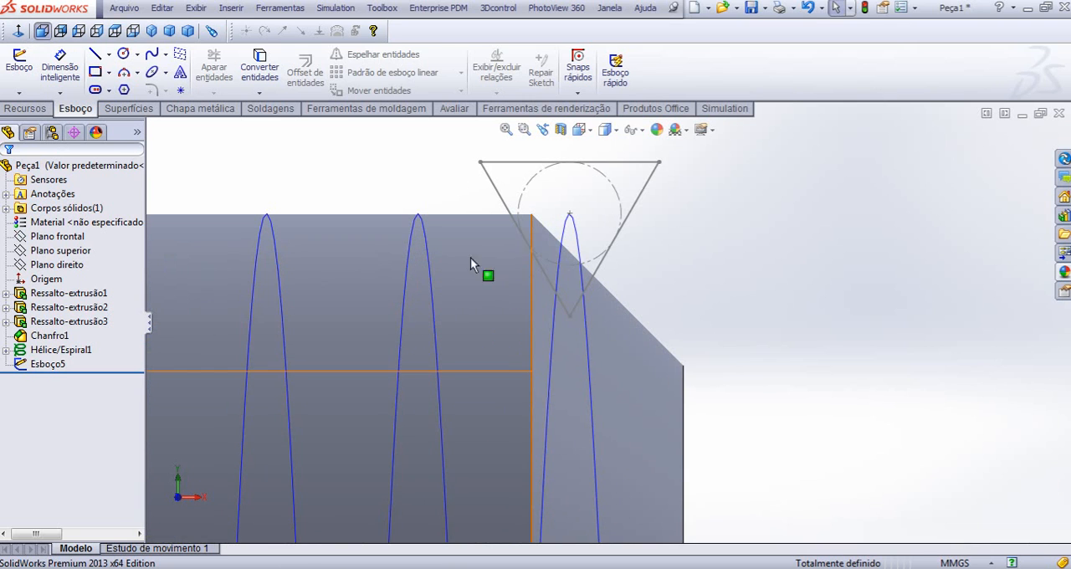
pyautogui.click(44, 368)
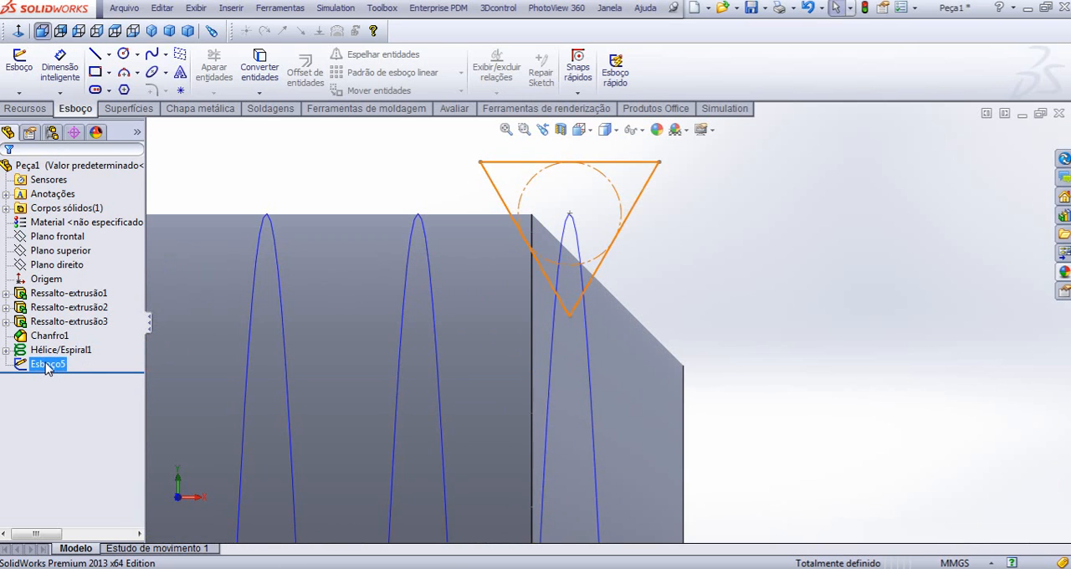
pyautogui.click(60, 326)
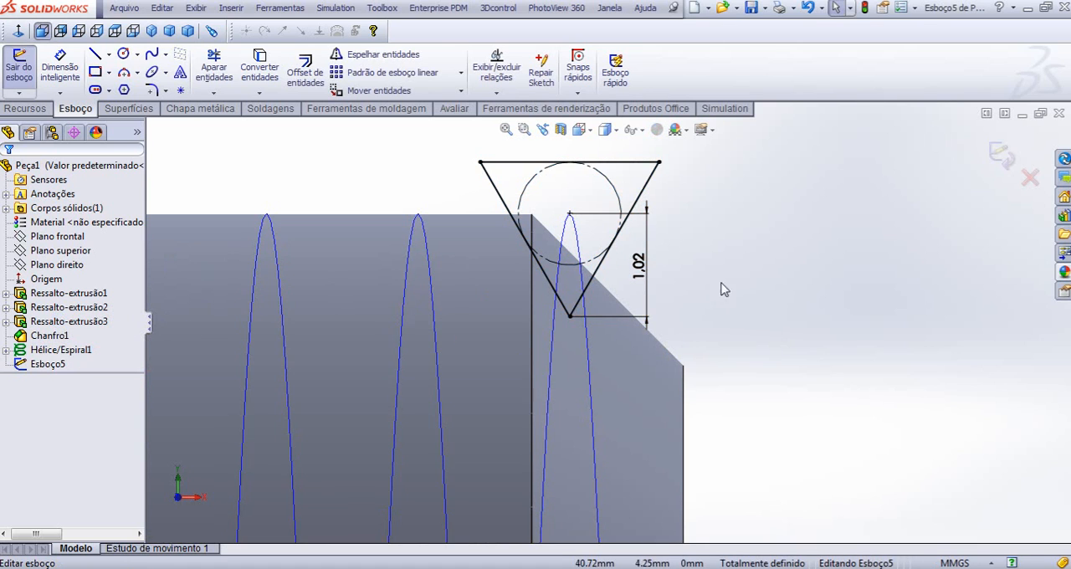
pyautogui.click(152, 90)
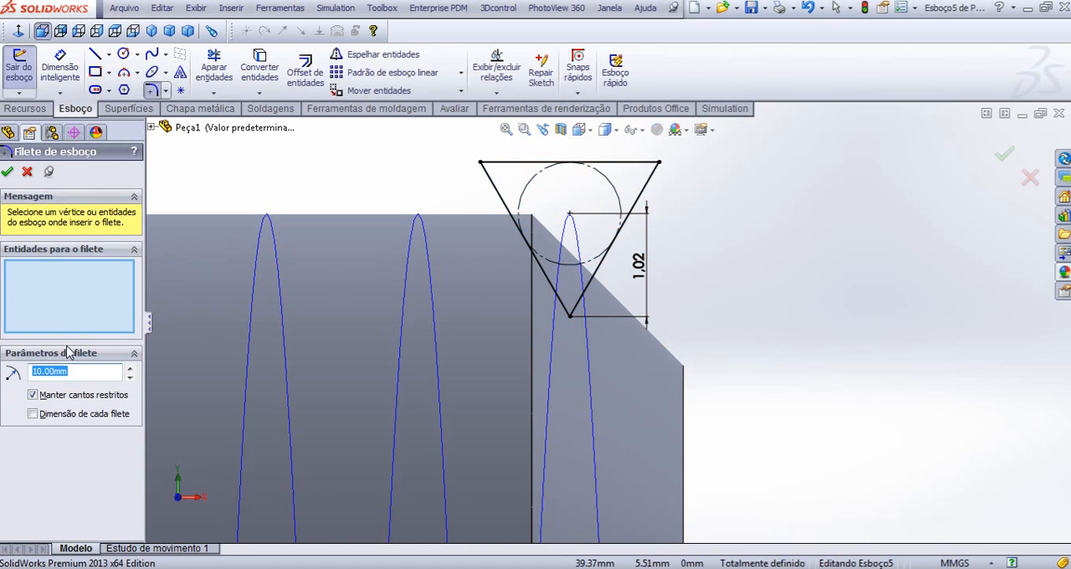
pyautogui.write(',1')
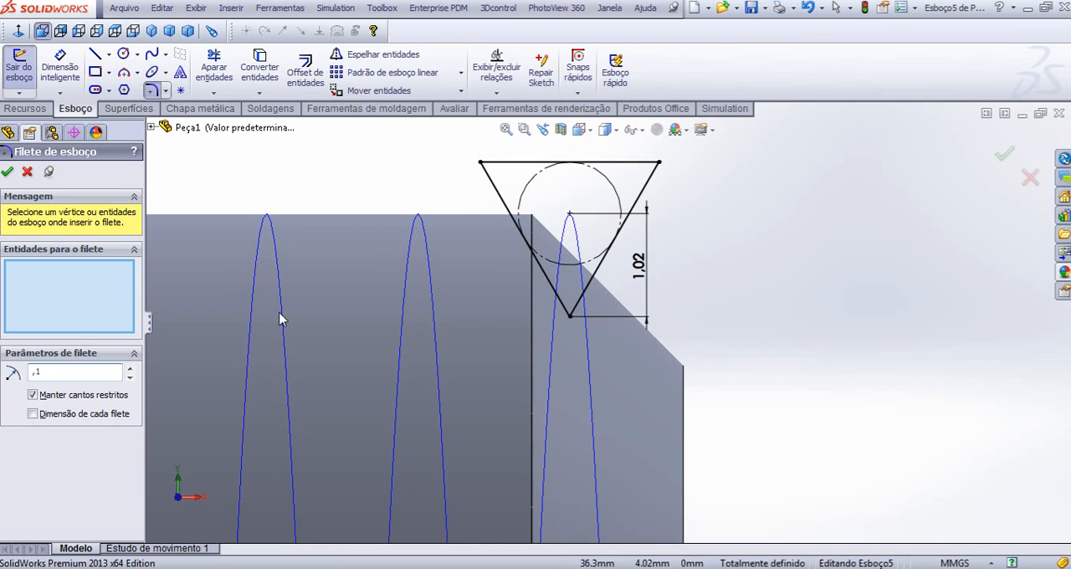
pyautogui.click(572, 321)
pyautogui.click(7, 171)
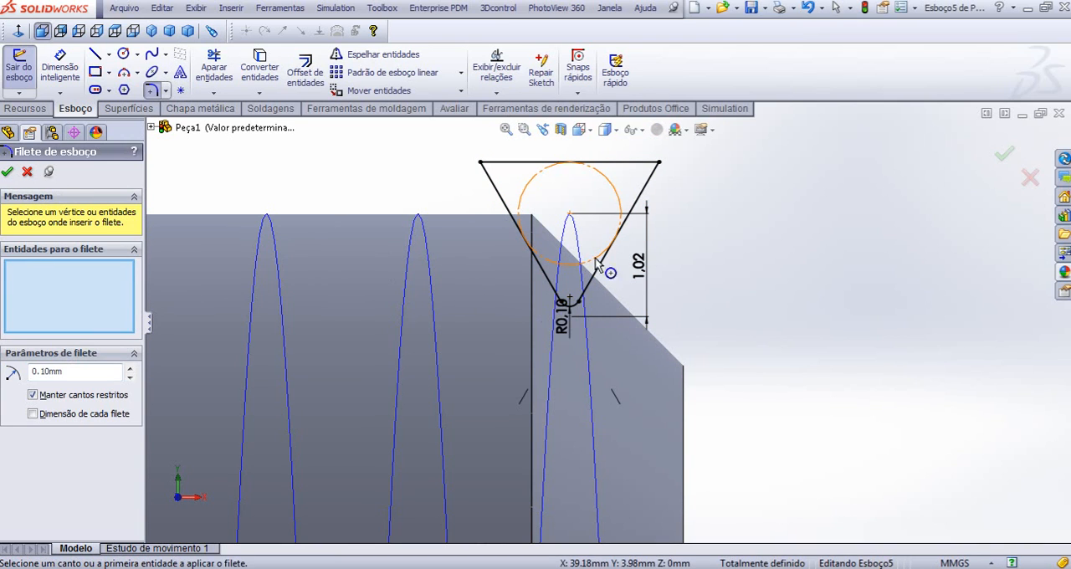
pyautogui.click(1005, 155)
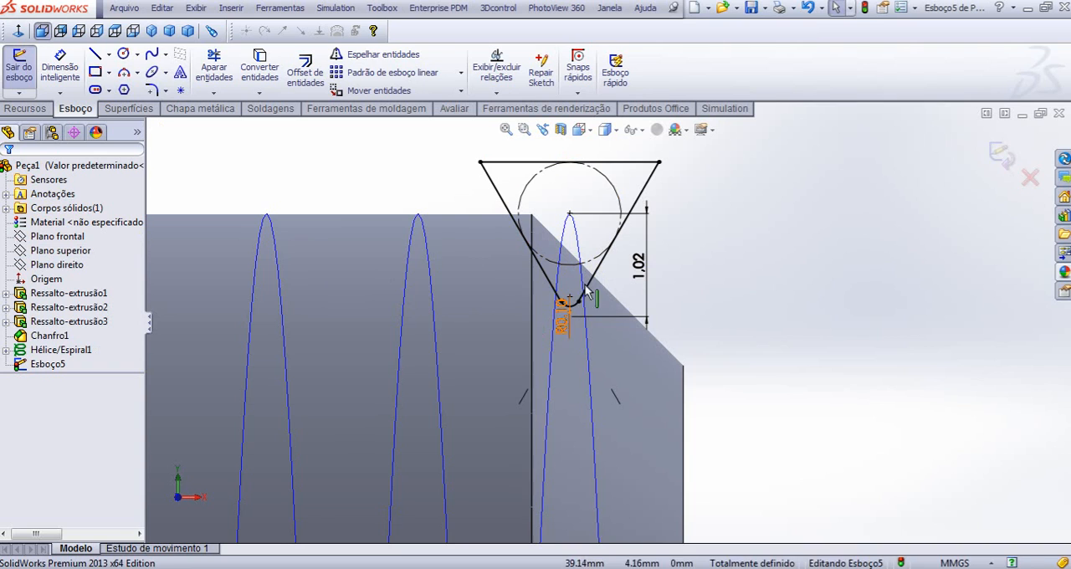
pyautogui.click(1004, 156)
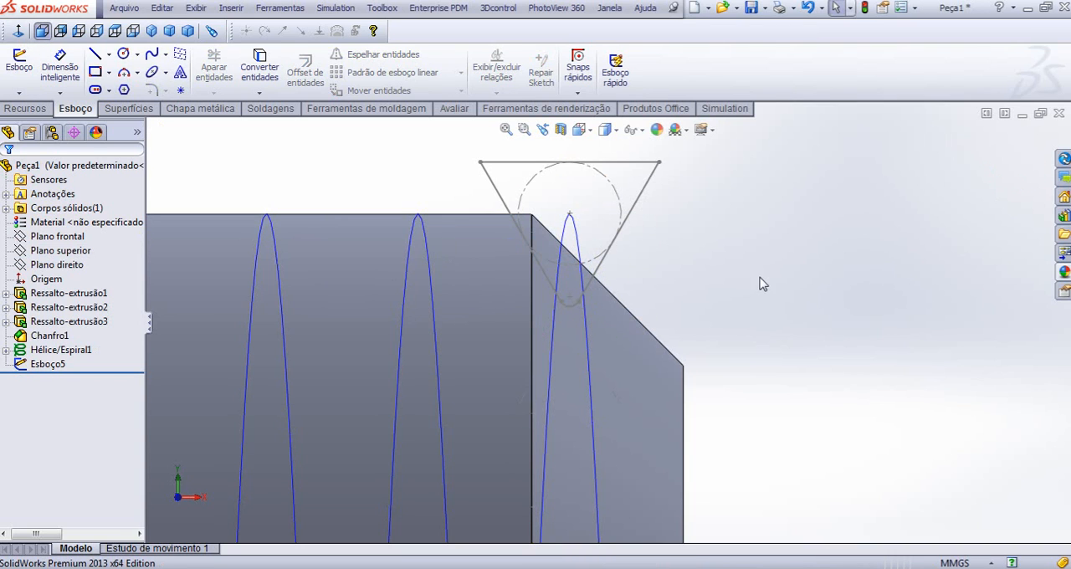
# - Cut the thread into the shank with a swept cut, using the filleted triangle sketch as profile and the helix as path
pyautogui.scroll(6, 240, 157)
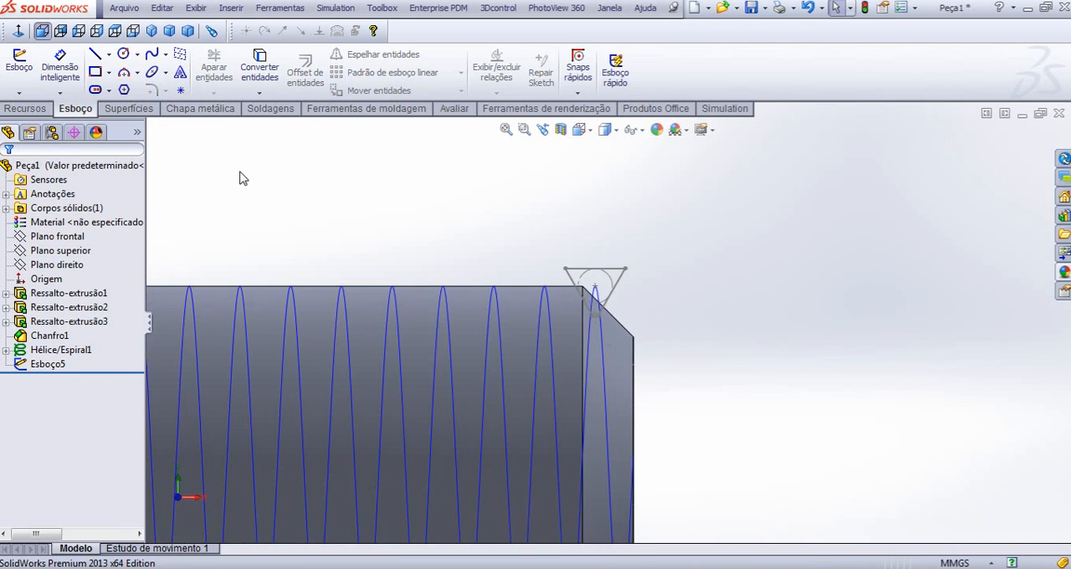
pyautogui.click(151, 32)
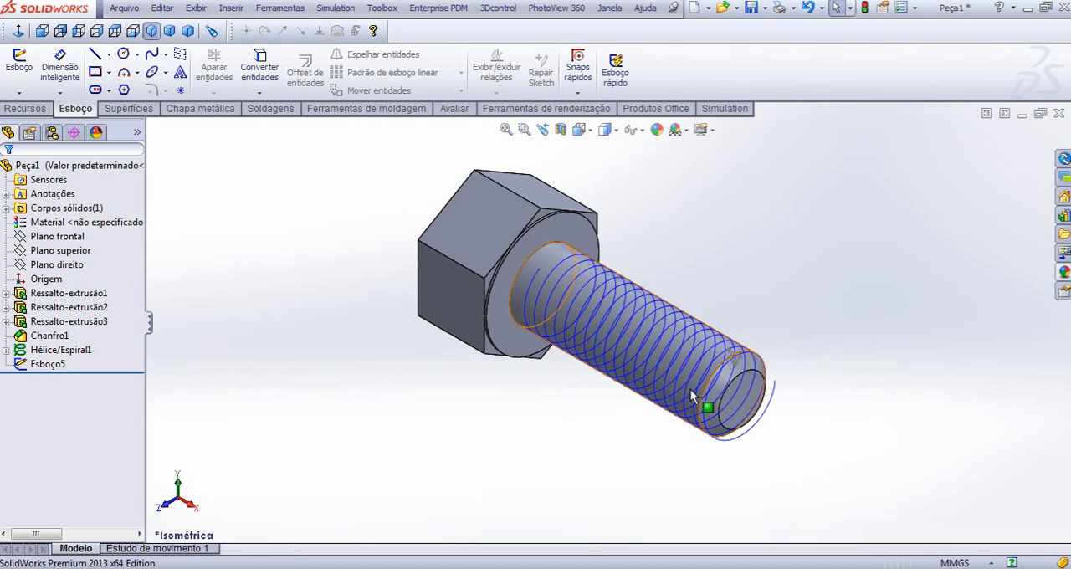
pyautogui.scroll(-5, 708, 389)
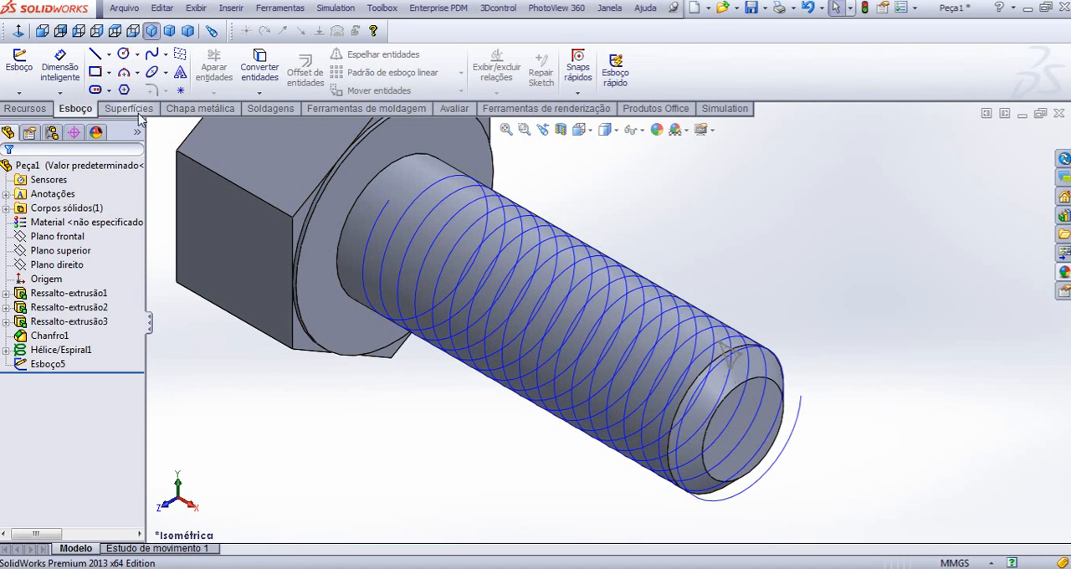
pyautogui.click(39, 111)
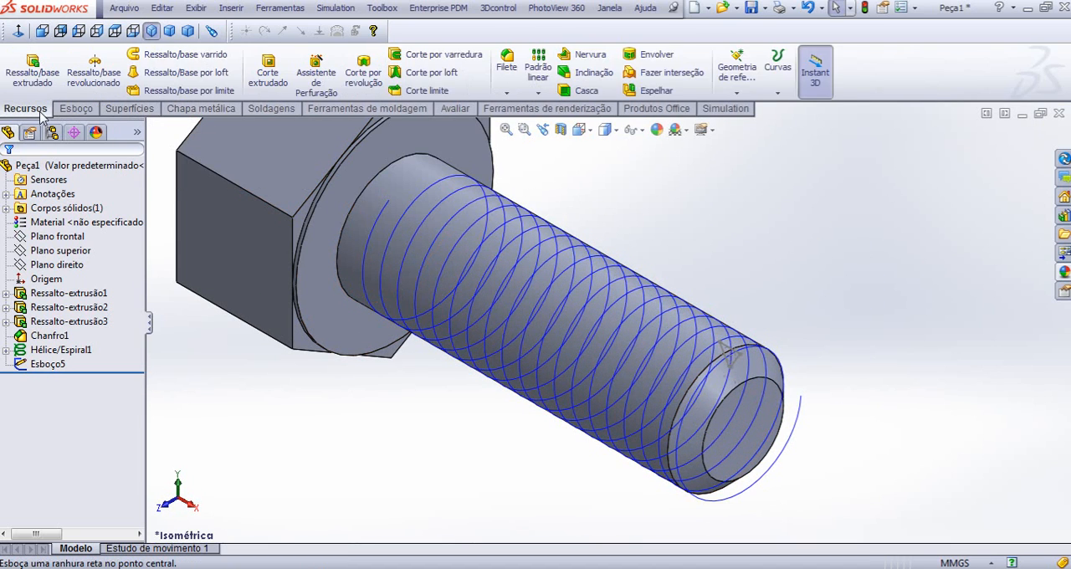
pyautogui.click(451, 61)
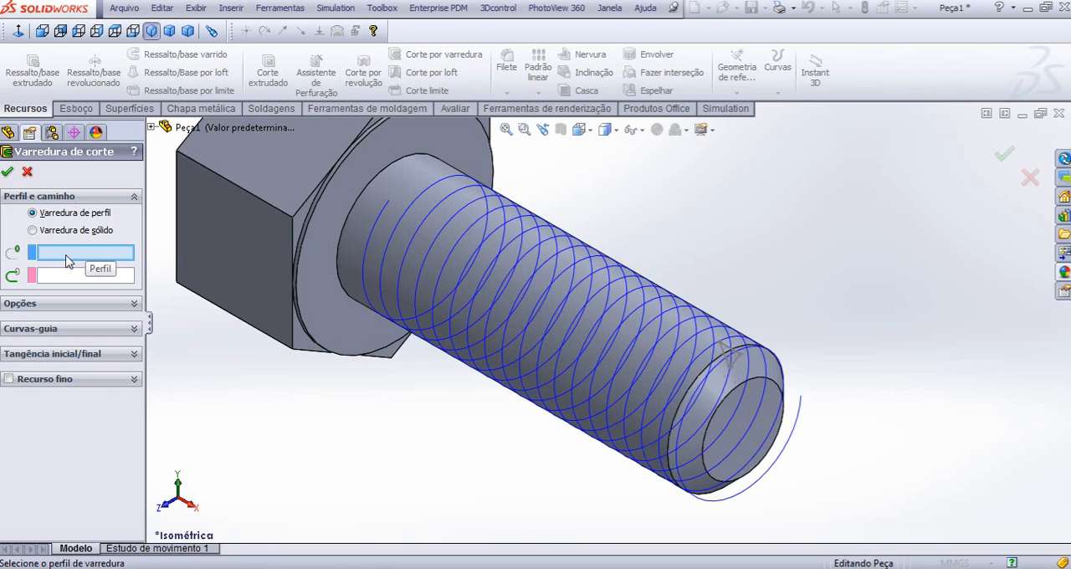
pyautogui.click(736, 360)
pyautogui.scroll(-2, 728, 354)
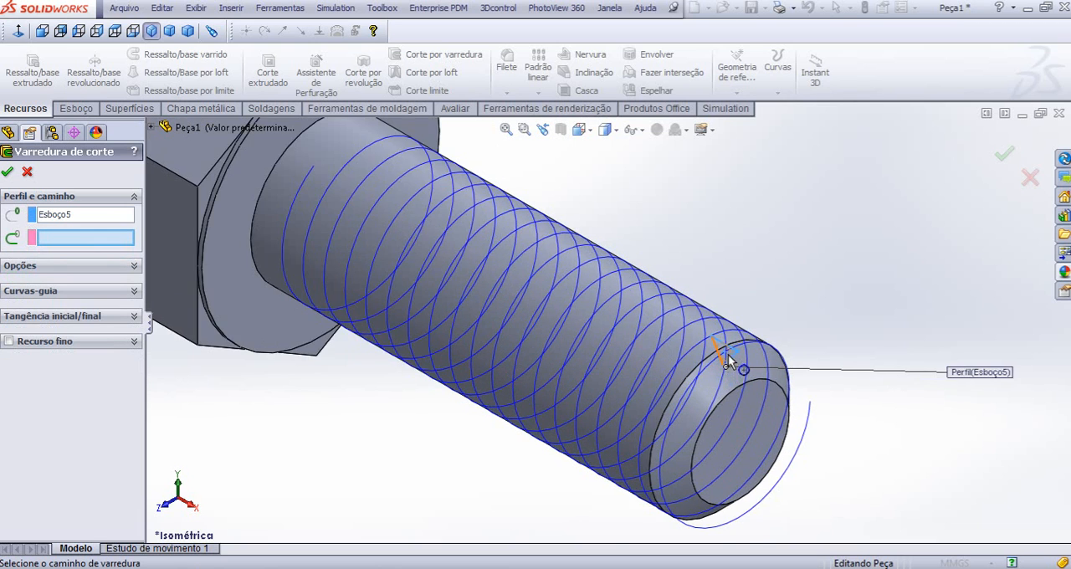
pyautogui.scroll(-2, 728, 354)
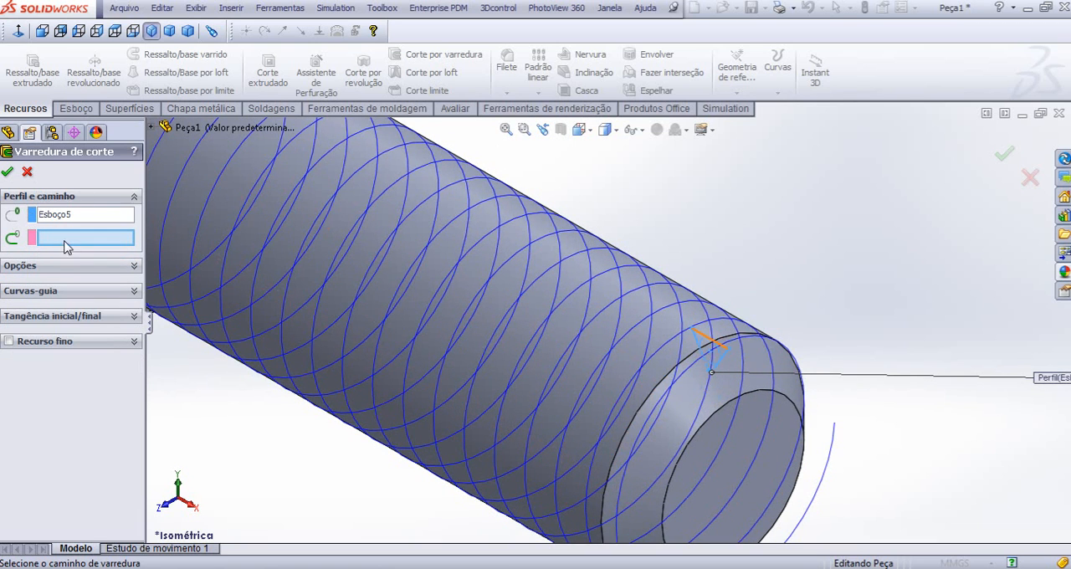
pyautogui.click(833, 465)
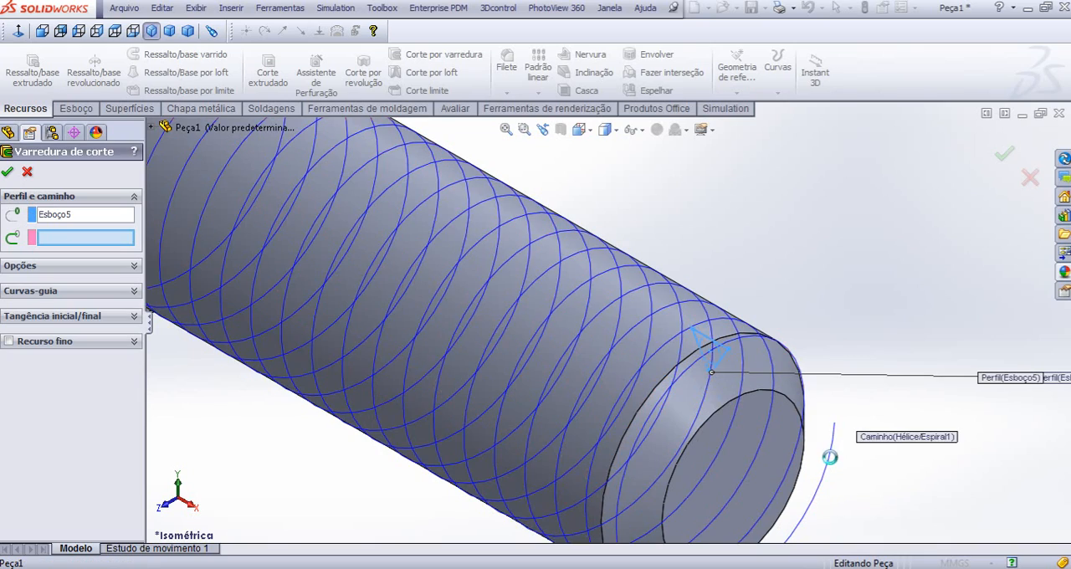
pyautogui.scroll(4, 563, 329)
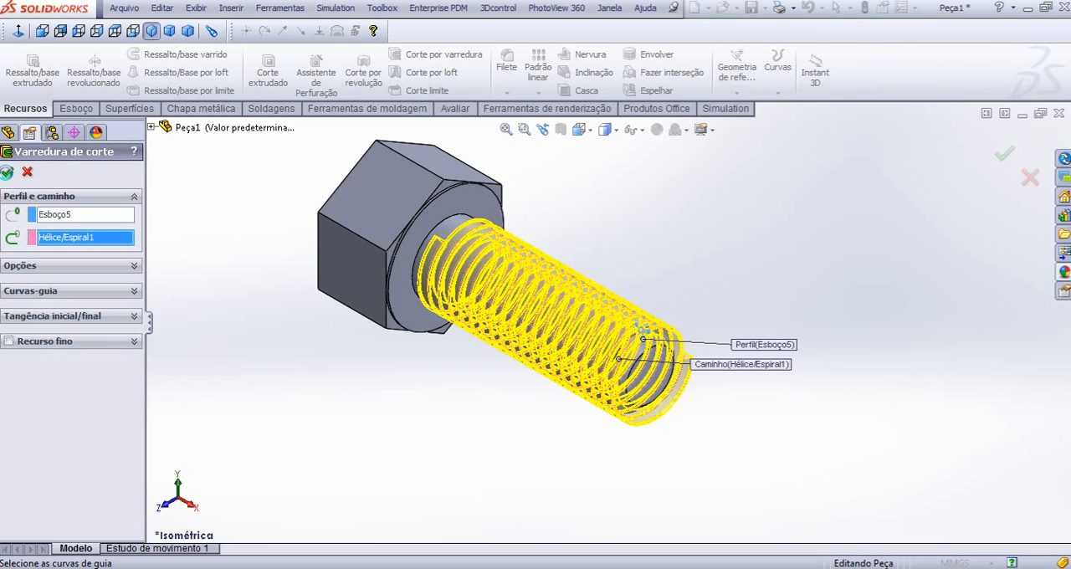
pyautogui.click(7, 172)
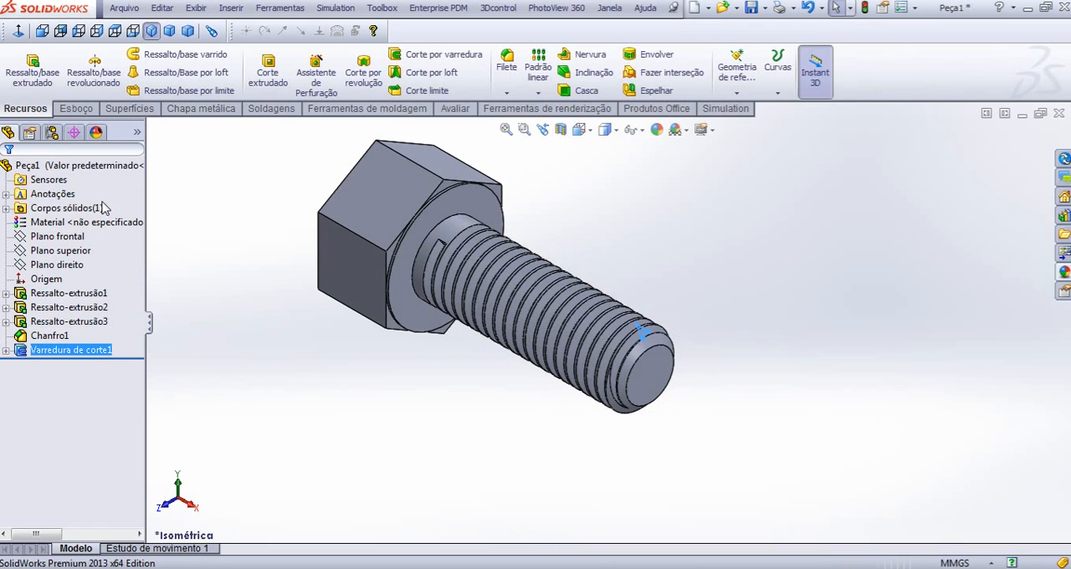
# - Examine the cut thread along the shank, from the chamfered end to its run-out near the head
pyautogui.scroll(-5, 554, 346)
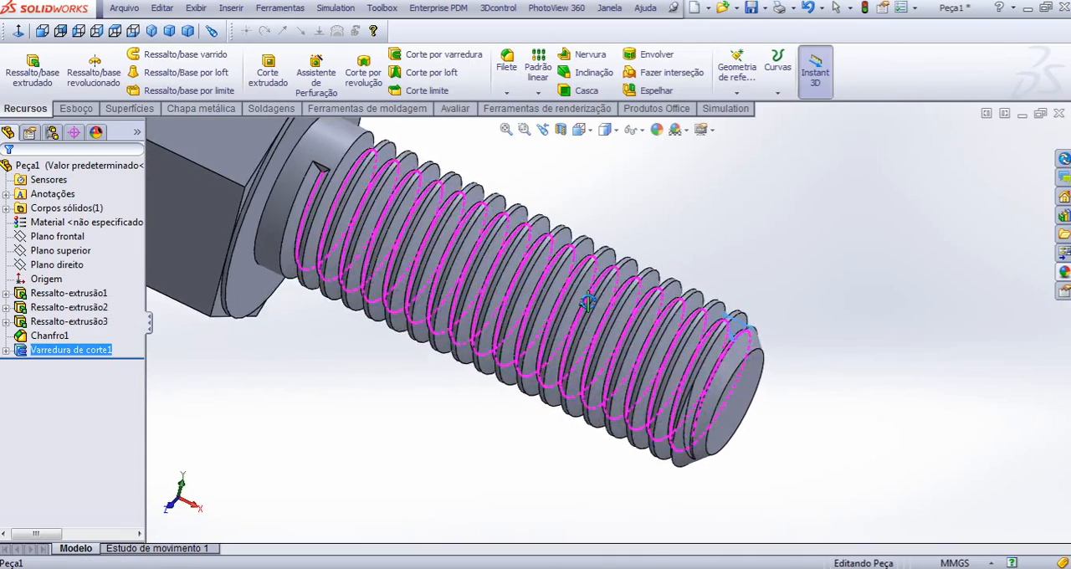
pyautogui.moveTo(849, 306); pyautogui.dragTo(772, 280, button='middle')
pyautogui.scroll(4, 716, 282)
pyautogui.scroll(-2, 598, 239)
pyautogui.scroll(2, 517, 234)
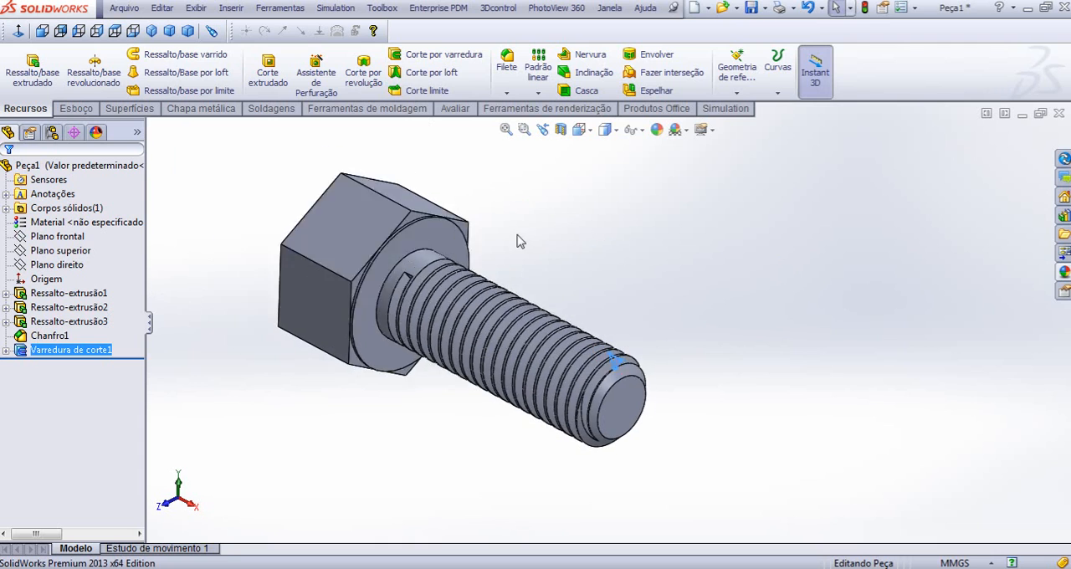
pyautogui.scroll(-3, 462, 399)
pyautogui.scroll(3, 459, 394)
pyautogui.scroll(-5, 528, 227)
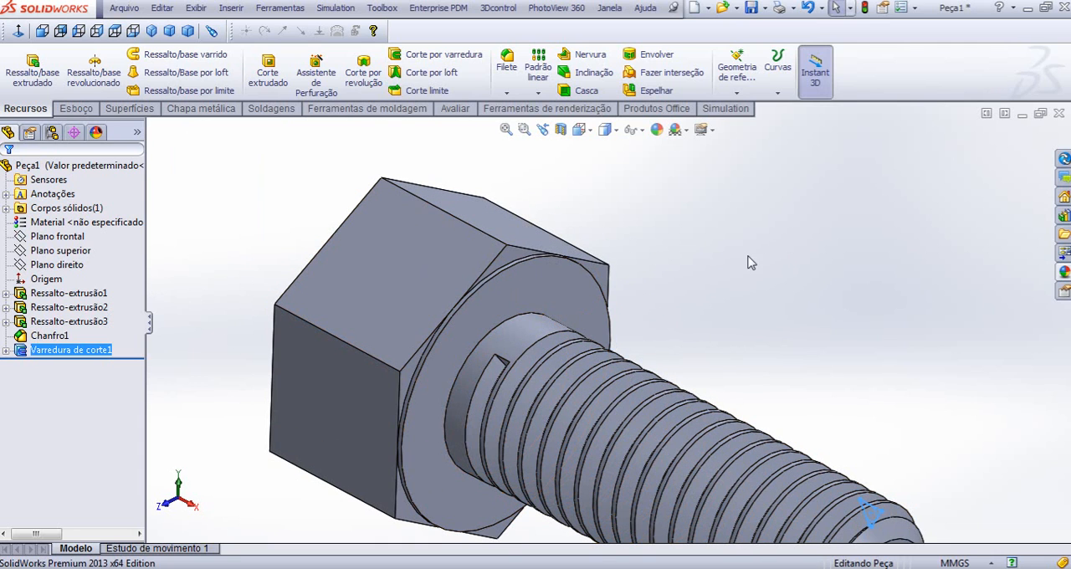
pyautogui.scroll(2, 492, 351)
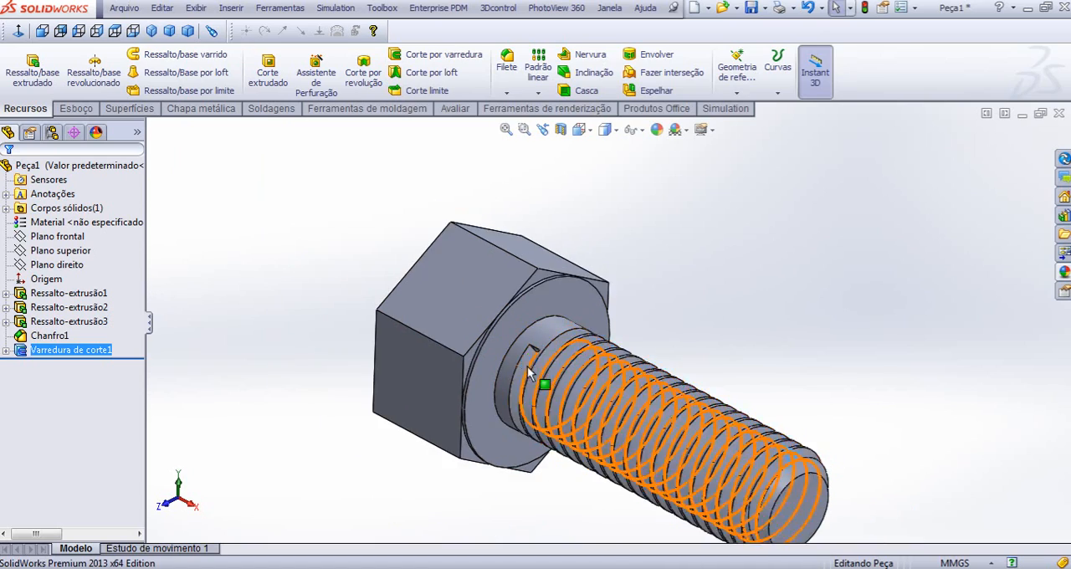
# - Start a sketch on the triangular end face of the thread groove near the head and convert the face's edges into sketch entities
pyautogui.moveTo(527, 365); pyautogui.dragTo(585, 269, button='middle')
pyautogui.scroll(-4, 548, 352)
pyautogui.click(731, 246)
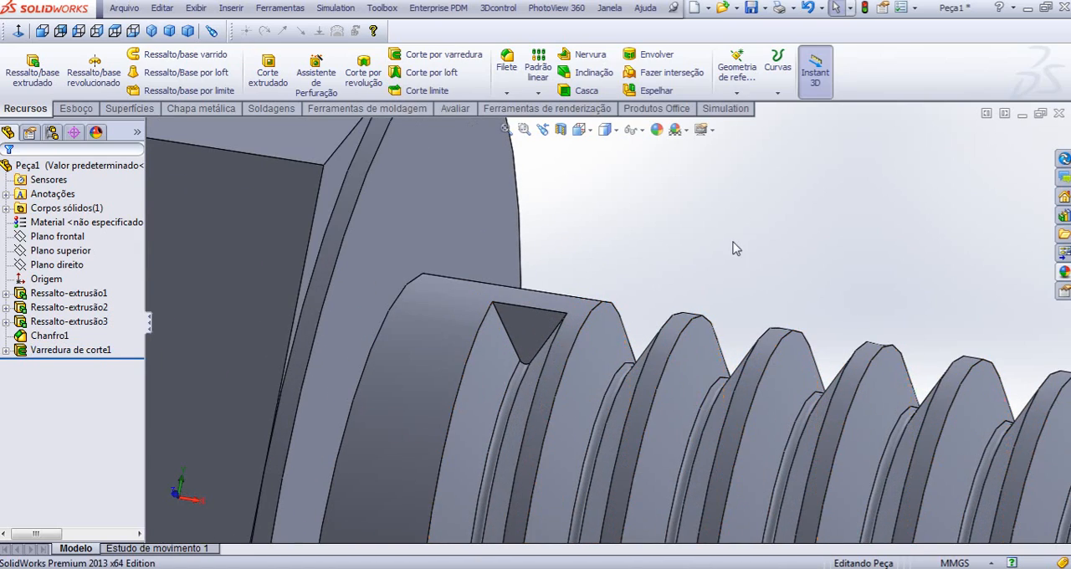
pyautogui.click(520, 338)
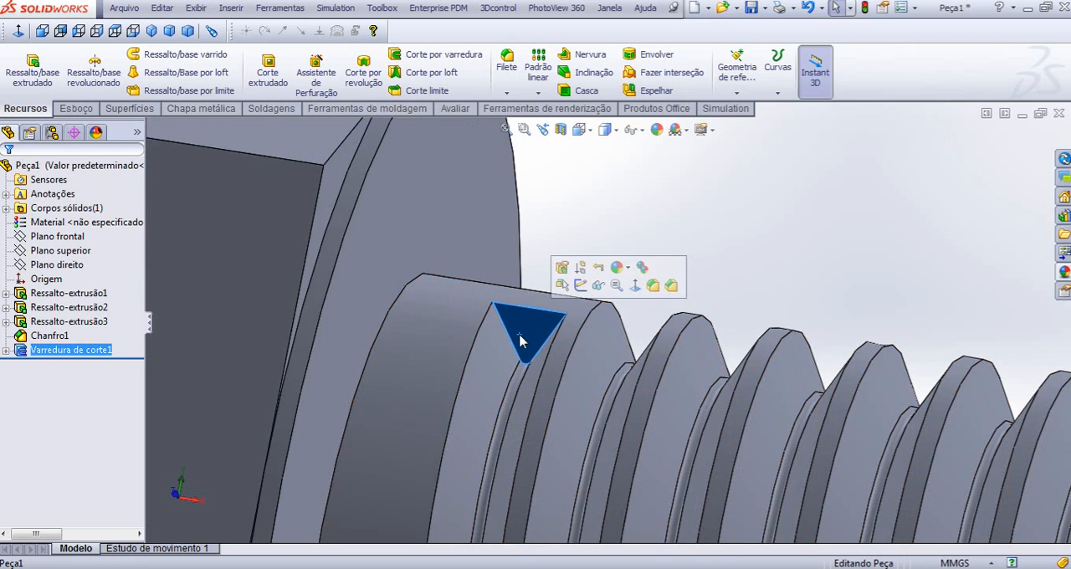
pyautogui.click(580, 287)
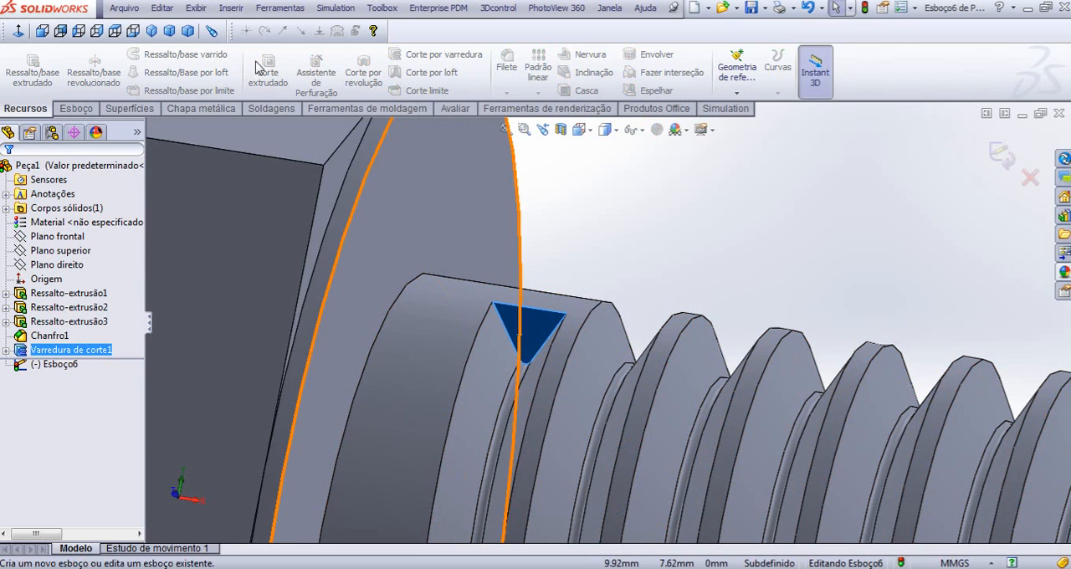
pyautogui.click(76, 108)
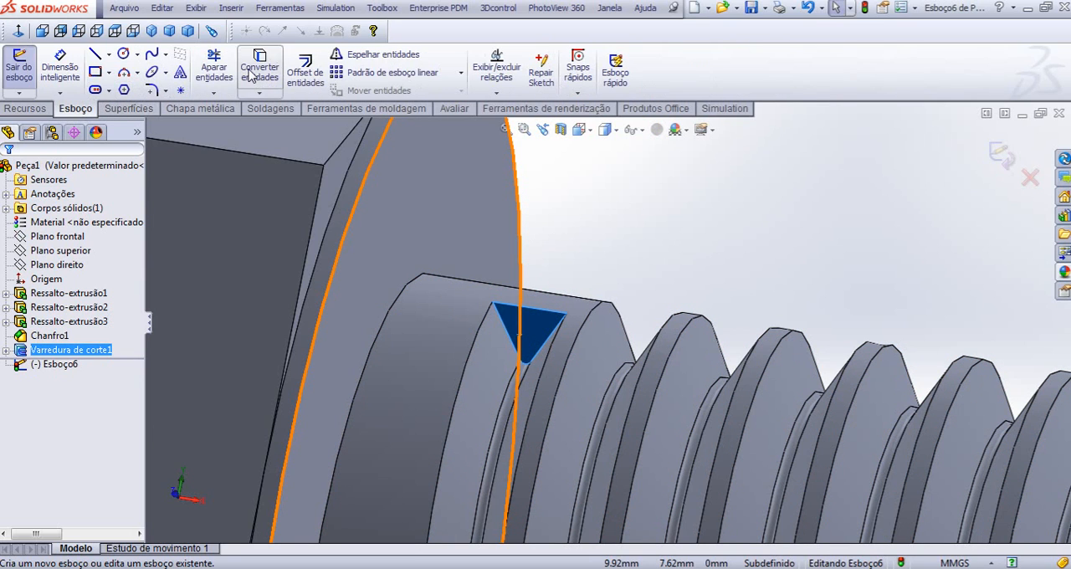
pyautogui.click(251, 76)
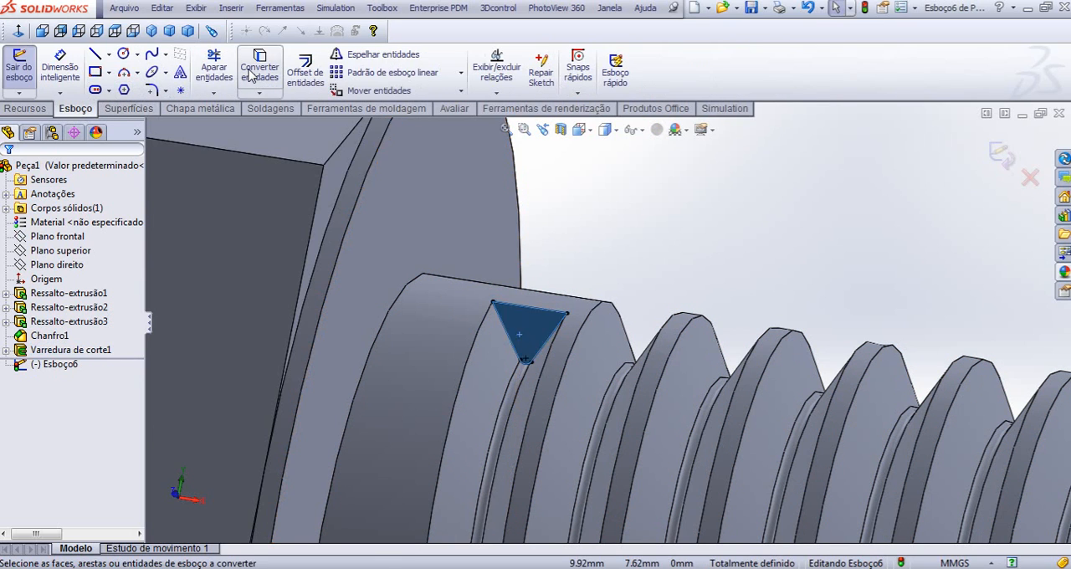
# - Make a blind extruded cut about 9 mm deep from the triangular sketch to extend the thread groove's run-out near the head
pyautogui.click(32, 111)
pyautogui.click(251, 77)
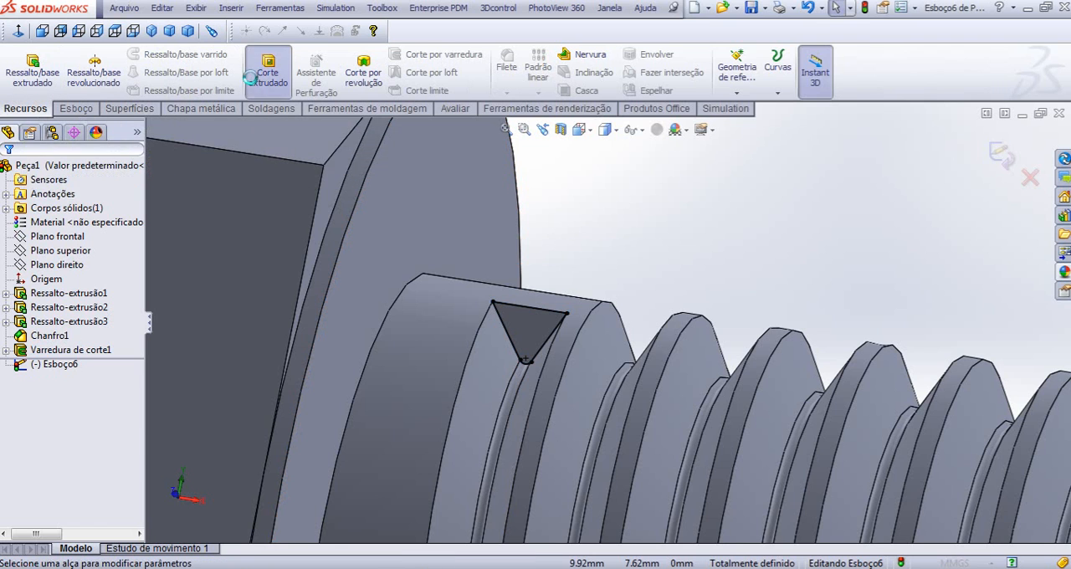
pyautogui.scroll(8, 665, 227)
pyautogui.scroll(-3, 664, 228)
pyautogui.scroll(-4, 552, 409)
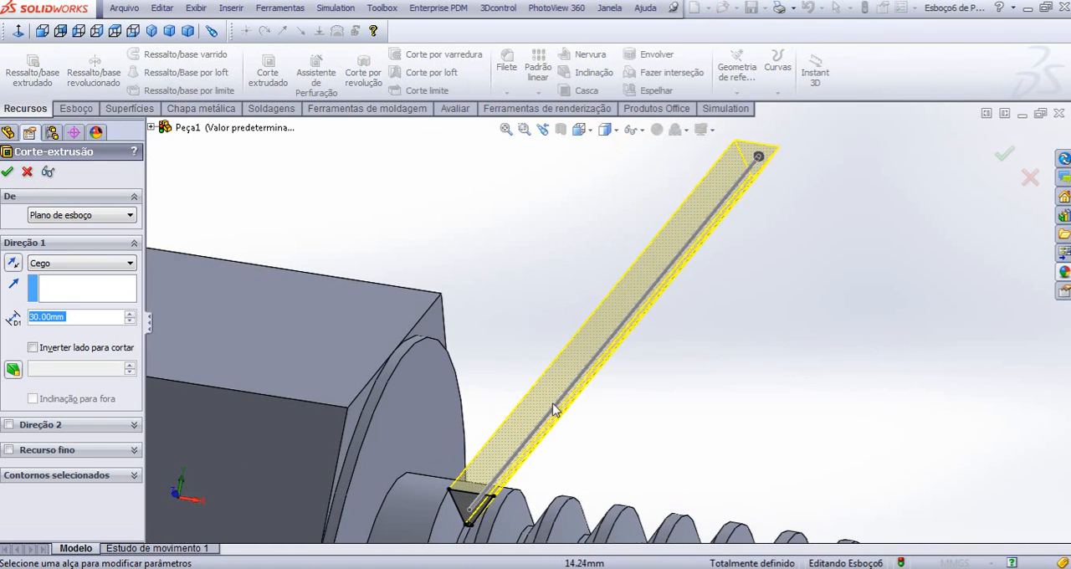
pyautogui.moveTo(759, 157); pyautogui.dragTo(558, 401)
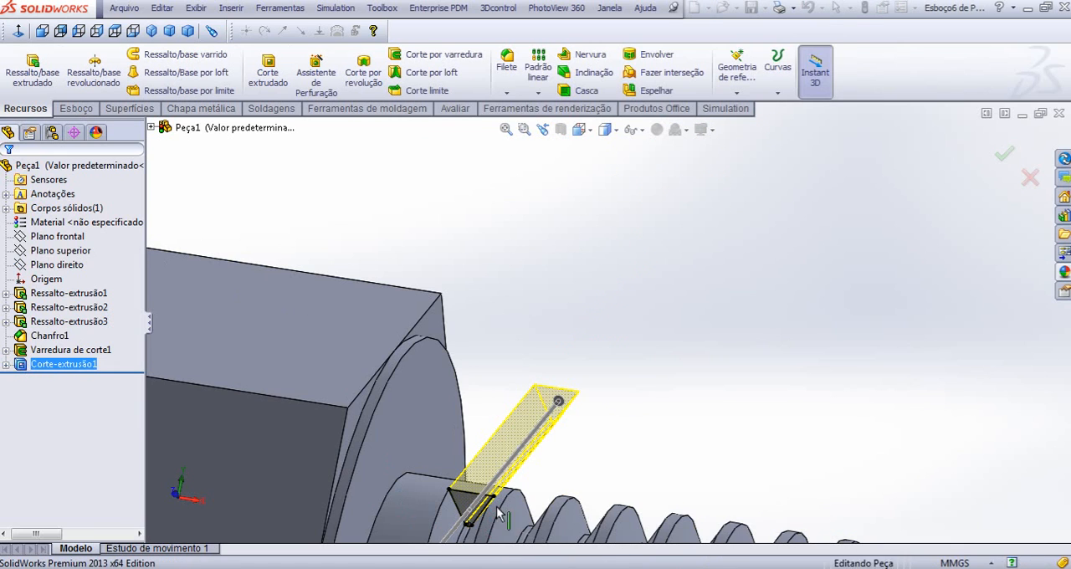
pyautogui.scroll(-8, 499, 515)
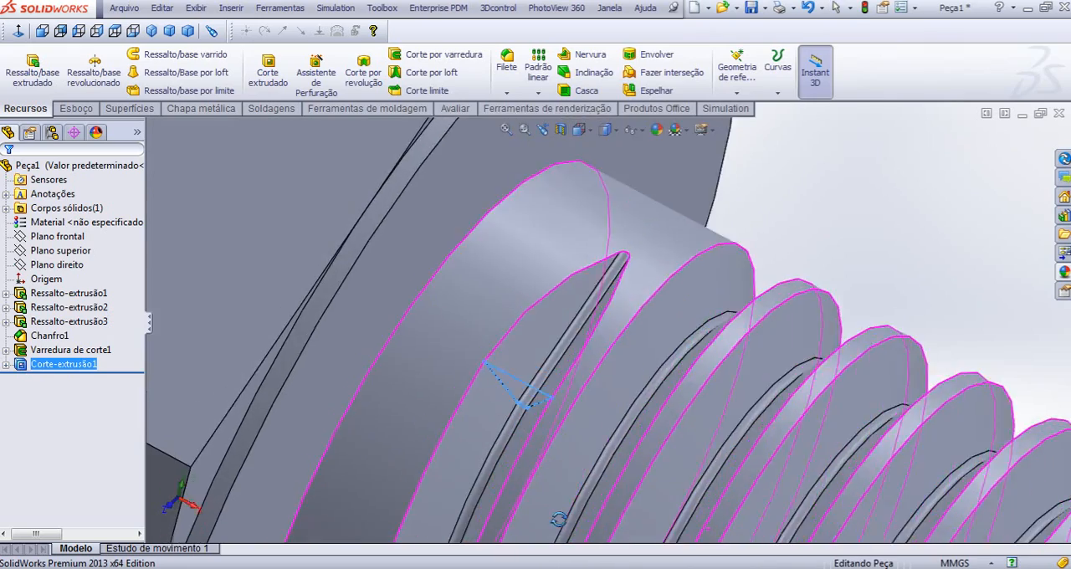
pyautogui.moveTo(559, 520); pyautogui.dragTo(580, 412, button='middle')
pyautogui.scroll(5, 580, 412)
pyautogui.click(647, 255)
pyautogui.scroll(5, 649, 264)
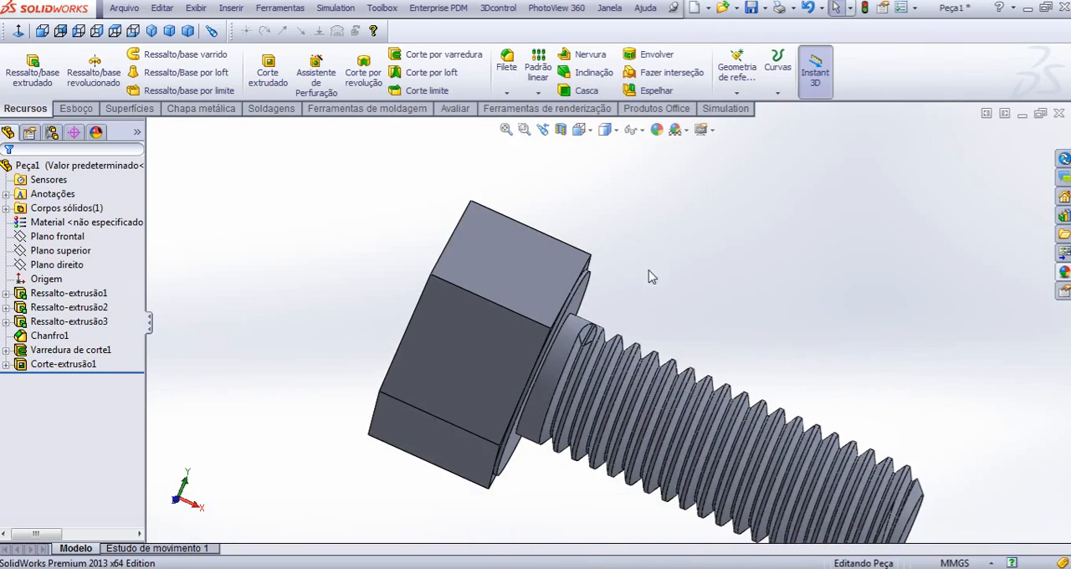
# - Orient the model to the outer face of the head, look at the reference bolt drawing in Firefox, and return to SolidWorks
pyautogui.moveTo(651, 276); pyautogui.dragTo(463, 331, button='middle')
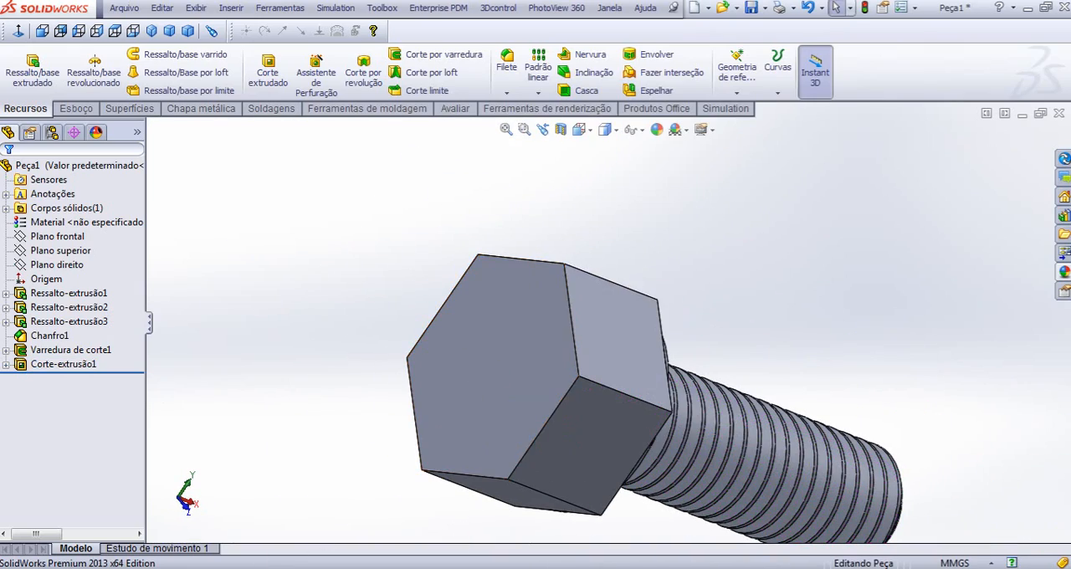
pyautogui.click(219, 568)
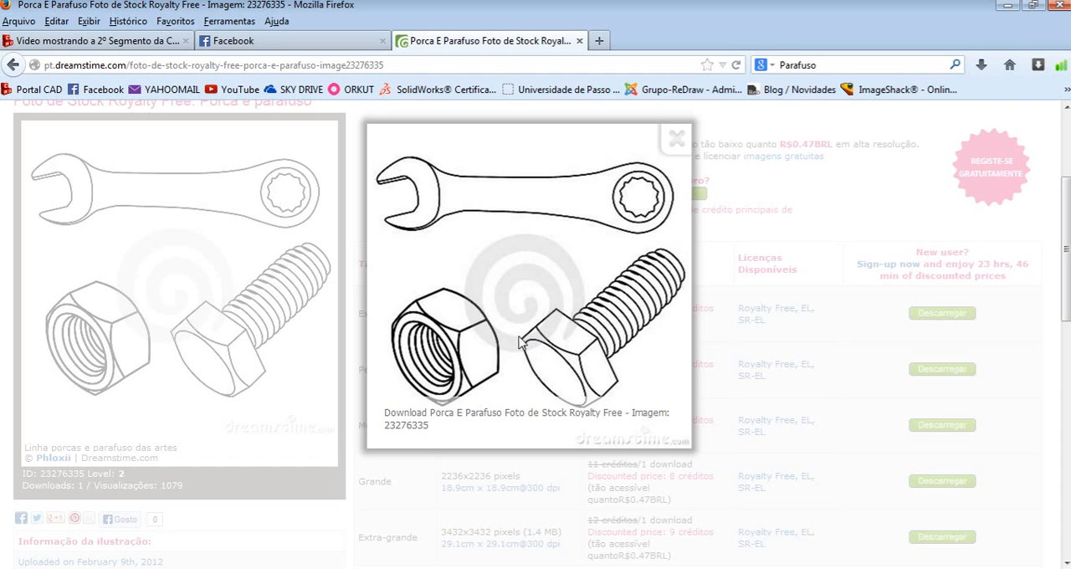
pyautogui.hotkey('alt', 'Tab')
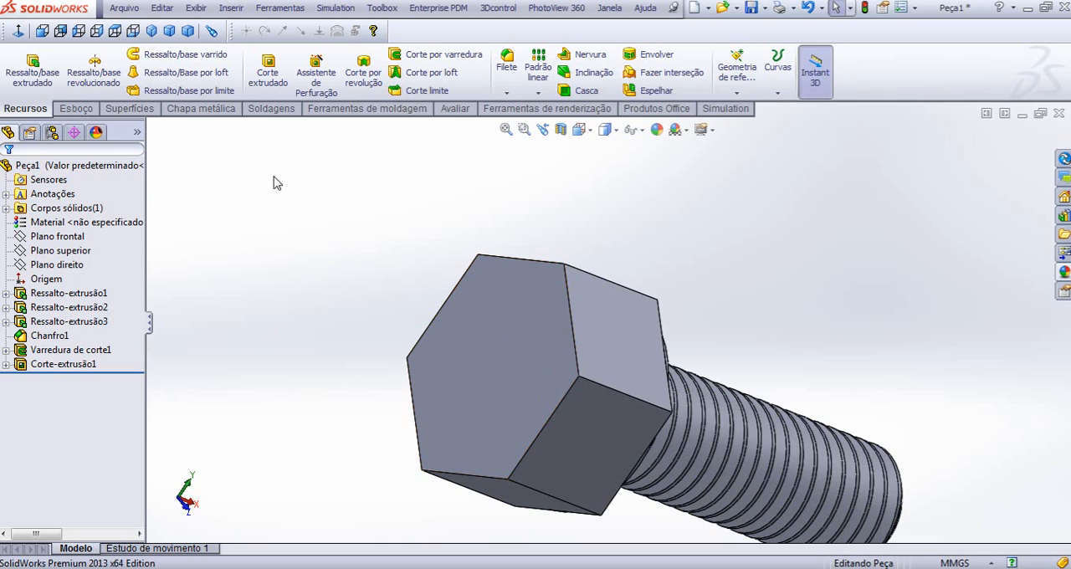
# - Start a sketch on the outer hexagonal face of the head and draw an origin-centred circle with a radius of about 8.5 mm
pyautogui.click(482, 356)
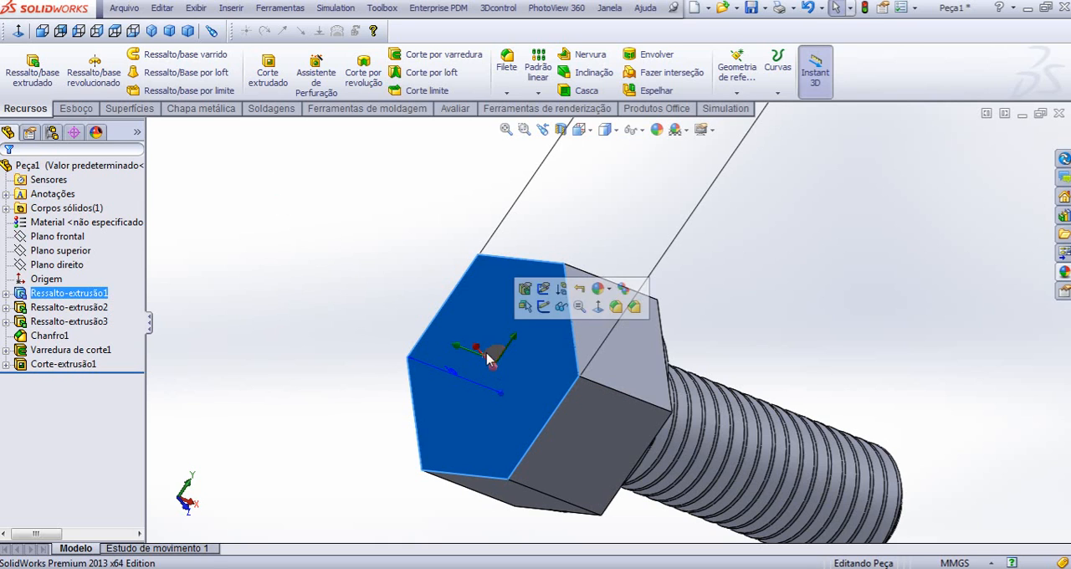
pyautogui.click(540, 313)
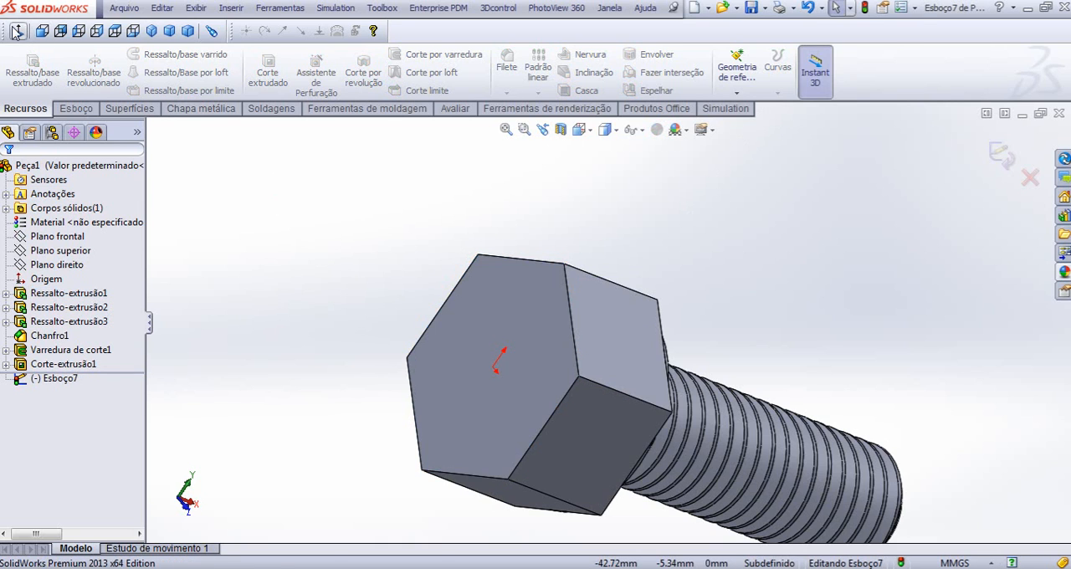
pyautogui.click(19, 31)
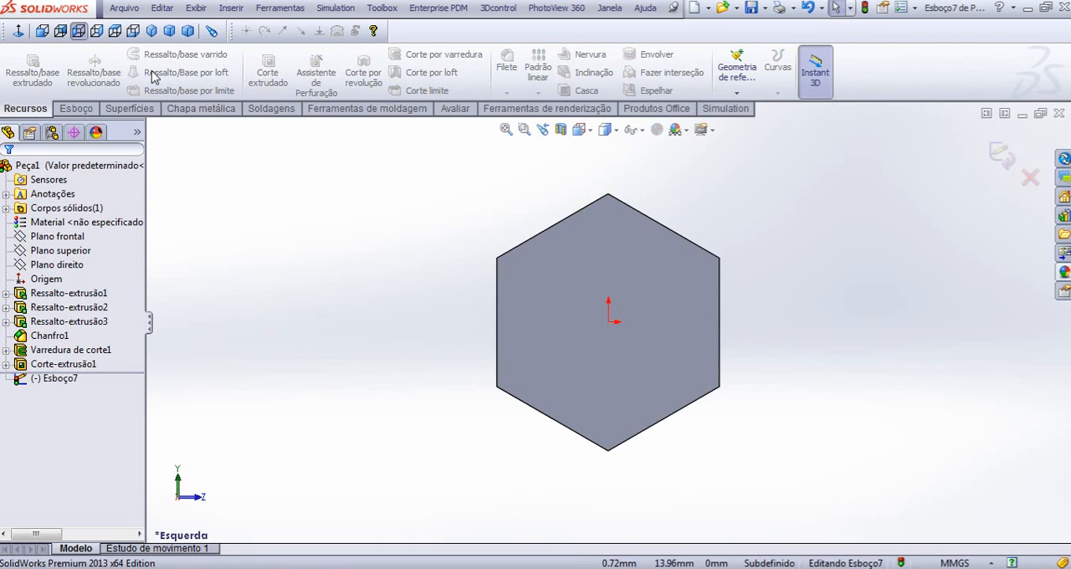
pyautogui.click(83, 110)
pyautogui.click(123, 53)
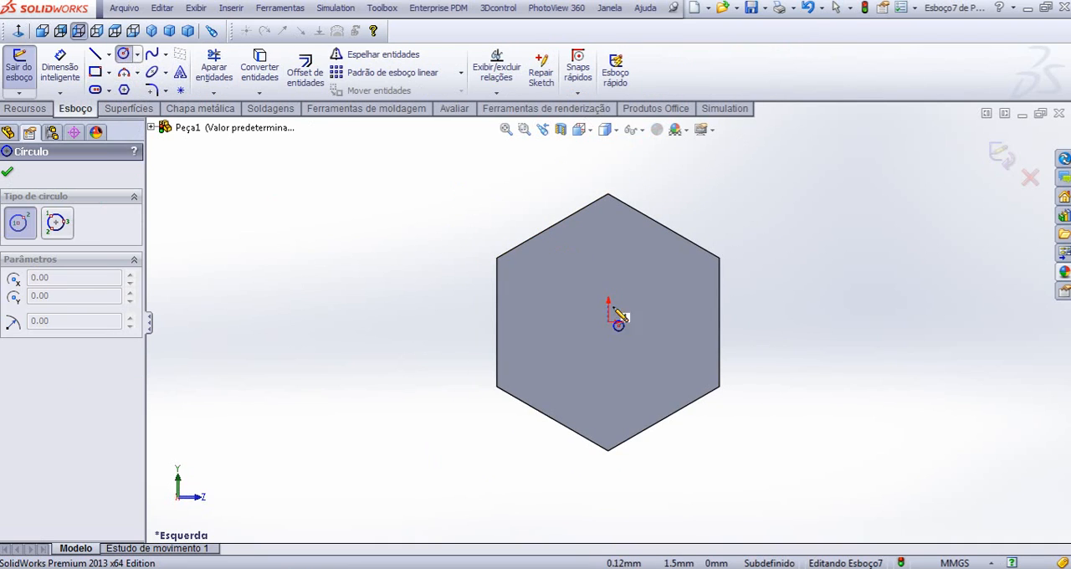
pyautogui.click(609, 321)
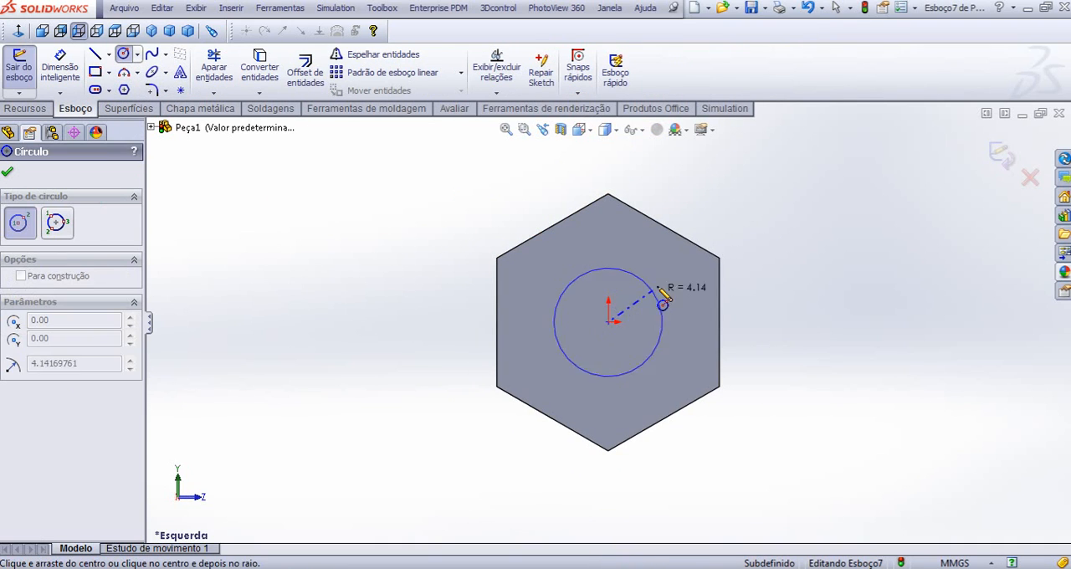
pyautogui.click(709, 261)
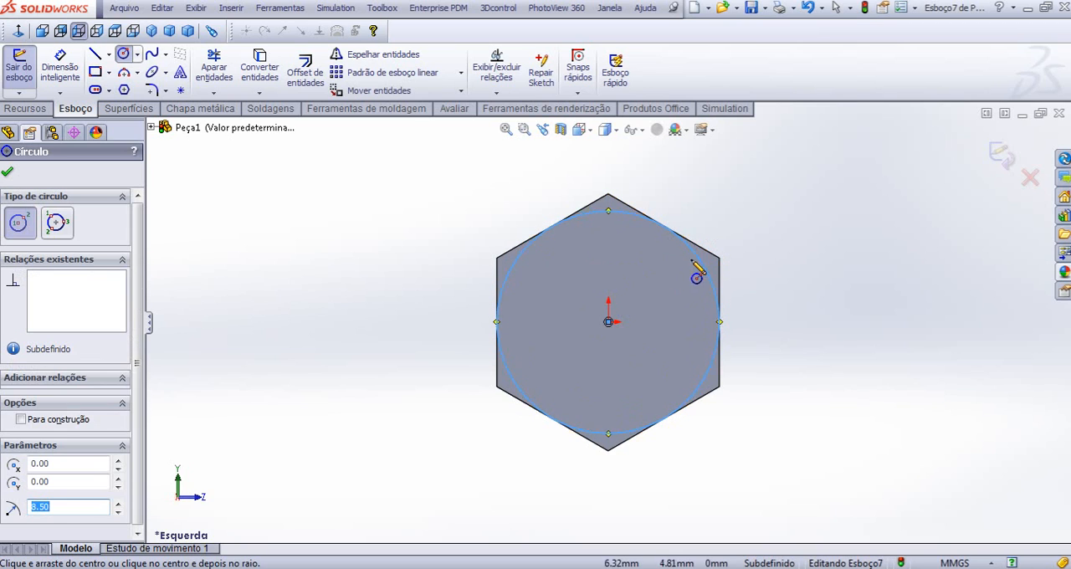
pyautogui.press('Escape')
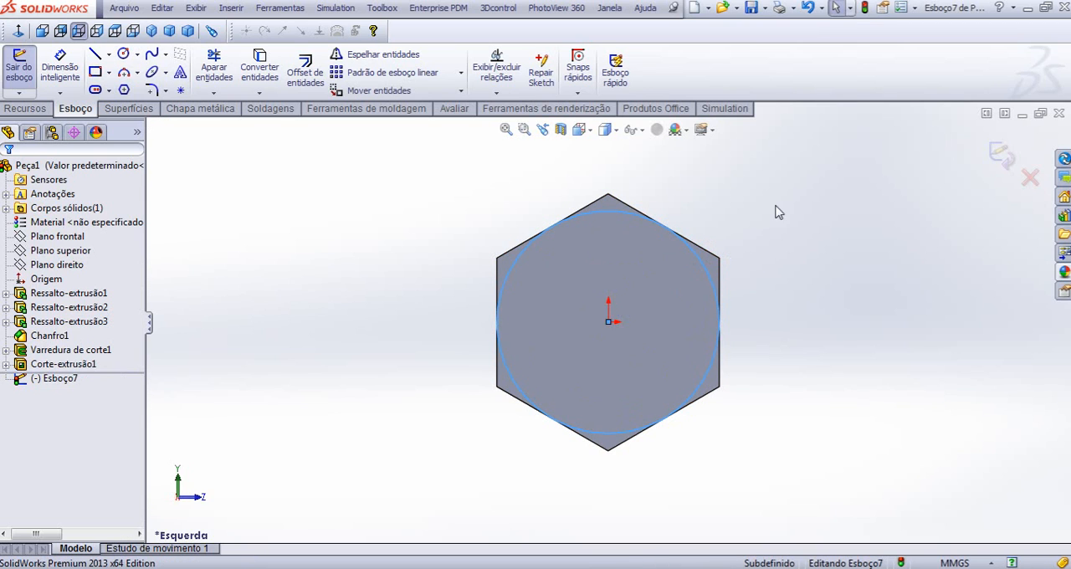
# - Add a tangent relation between the circle and the upper sloping edge of the hexagon
pyautogui.click(702, 256)
pyautogui.keyDown('ctrl'); pyautogui.click(701, 253); pyautogui.keyUp('ctrl')
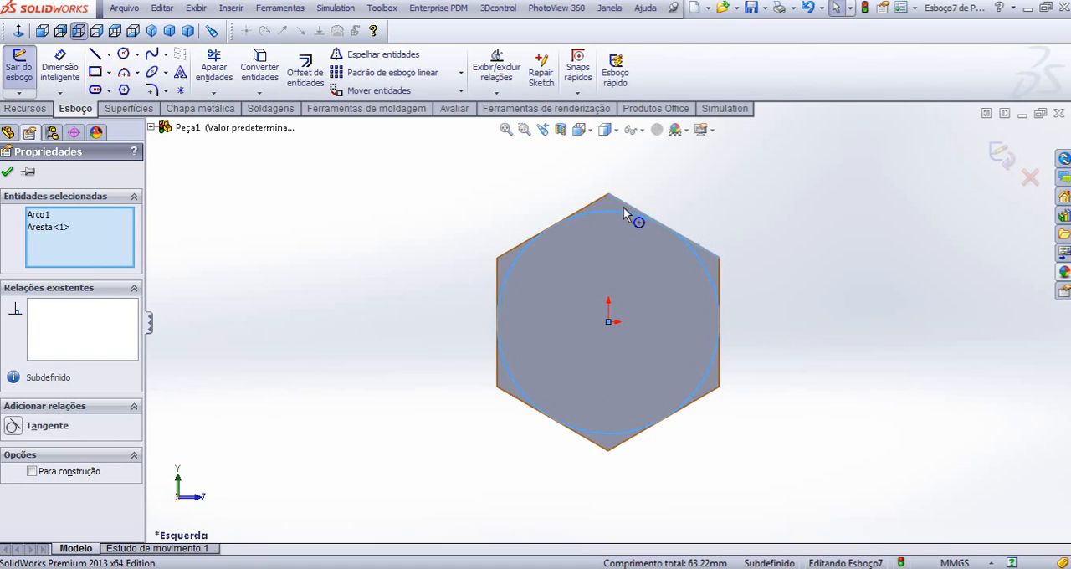
pyautogui.click(13, 427)
pyautogui.click(282, 363)
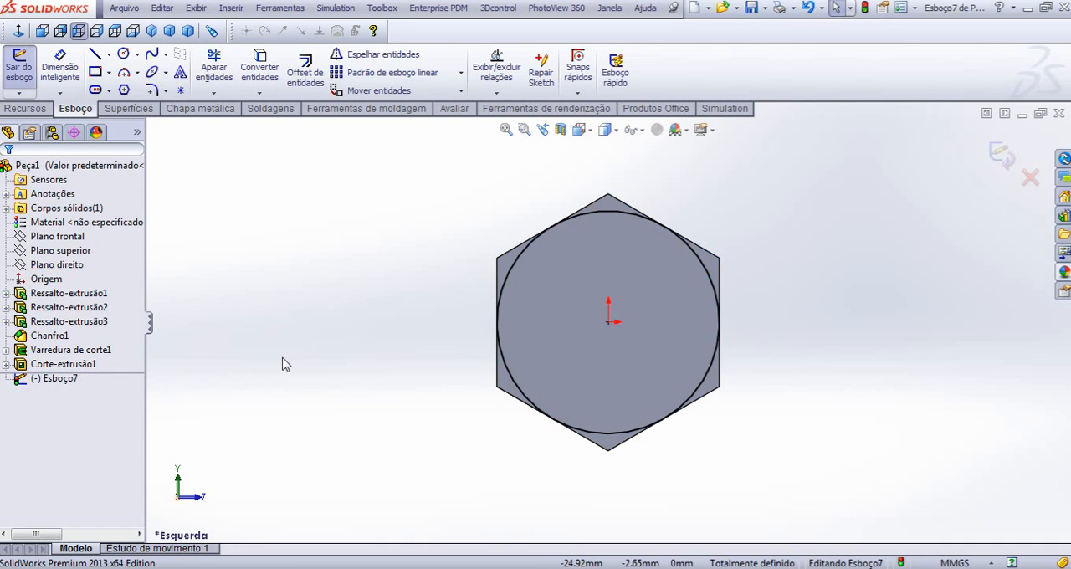
# - Set up a blind extruded cut from the circle, 9 mm deep with a 70° draft, and try it with outward draft
pyautogui.click(152, 31)
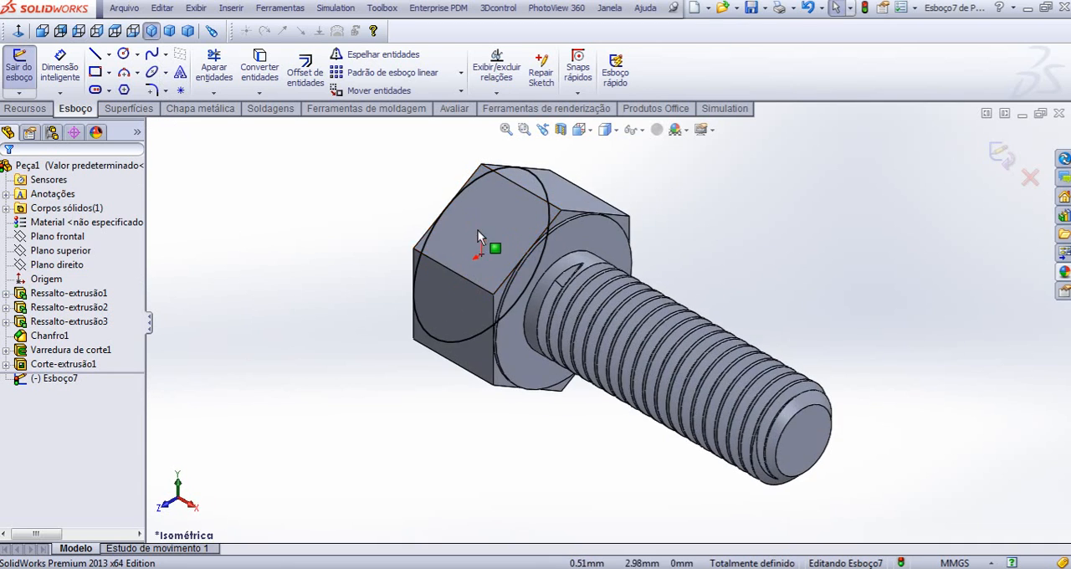
pyautogui.moveTo(490, 246); pyautogui.dragTo(569, 333, button='middle')
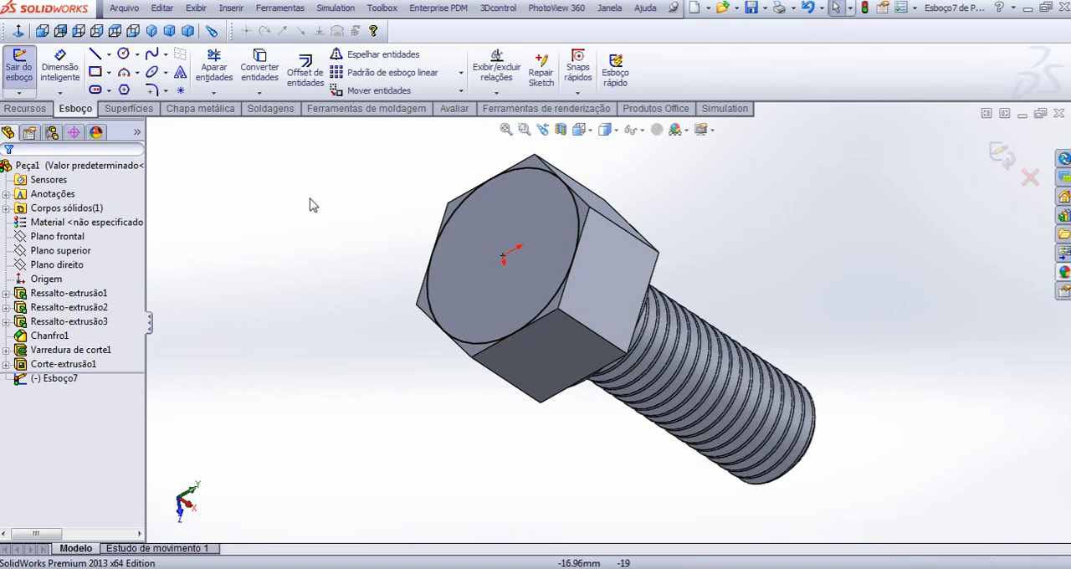
pyautogui.click(25, 109)
pyautogui.click(268, 72)
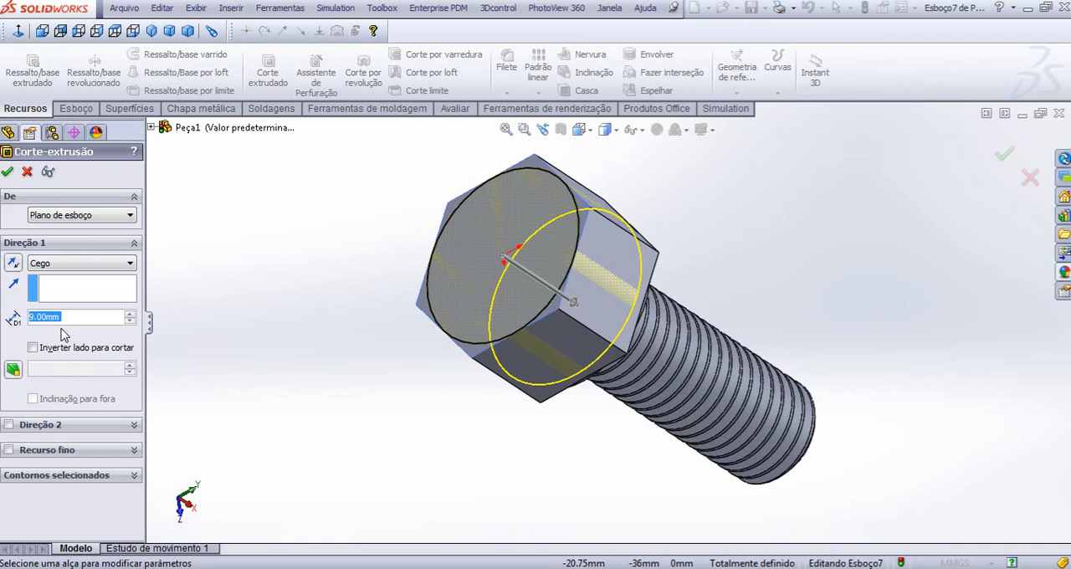
pyautogui.click(14, 369)
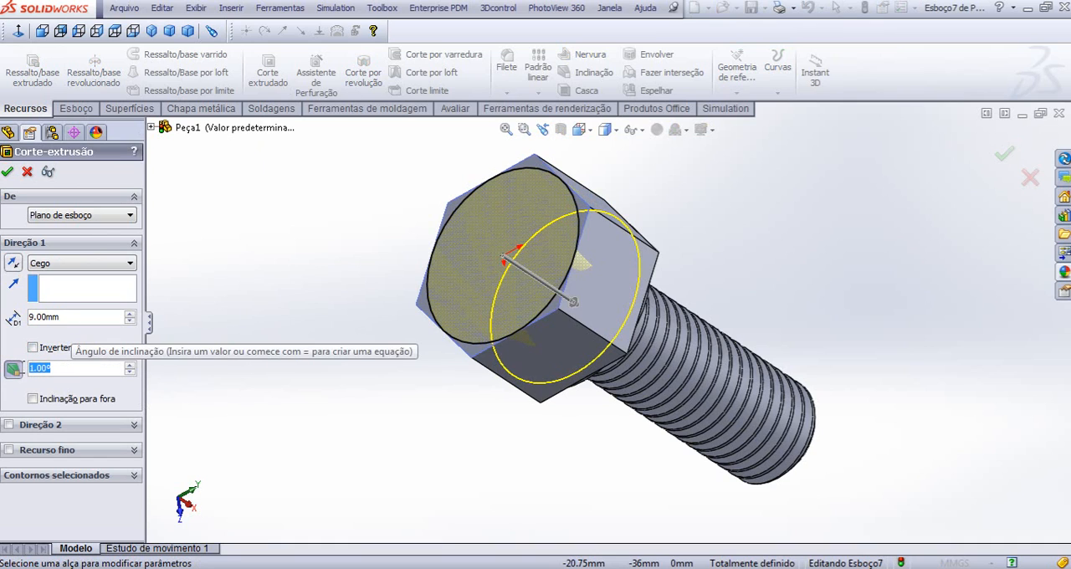
pyautogui.write('70')
pyautogui.press('Return')
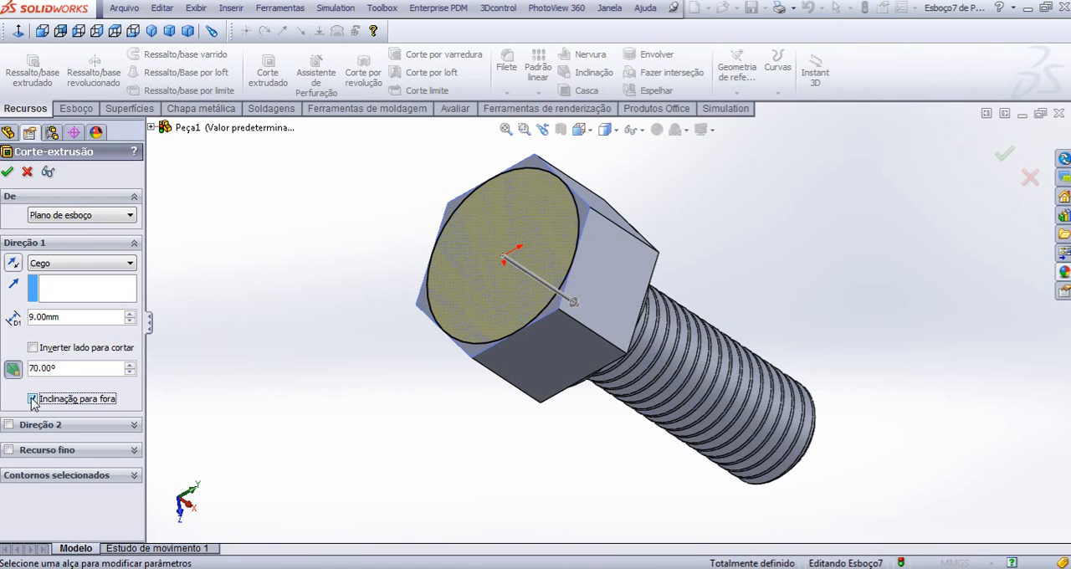
pyautogui.click(33, 399)
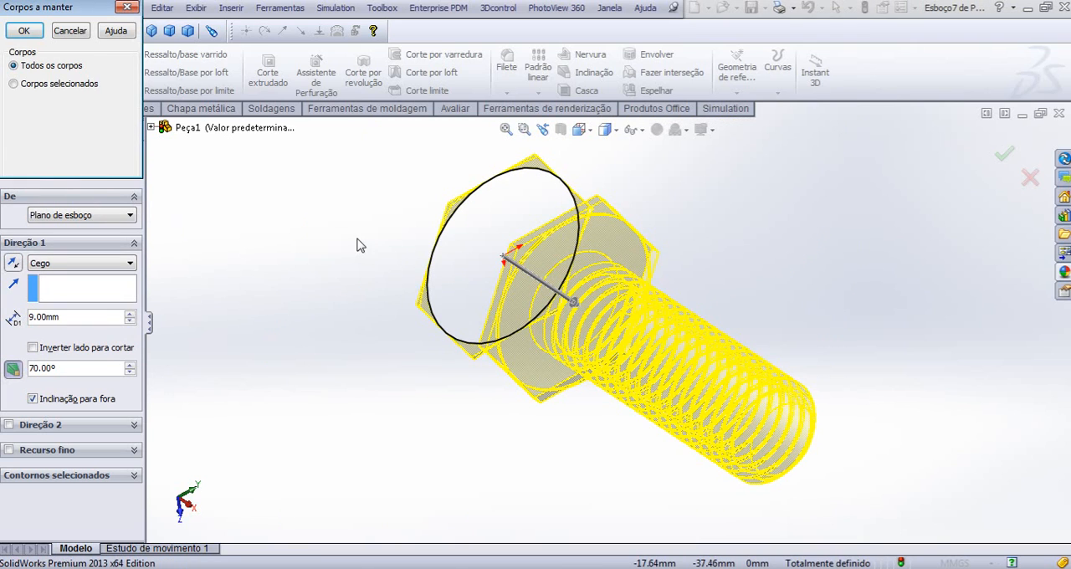
pyautogui.click(24, 31)
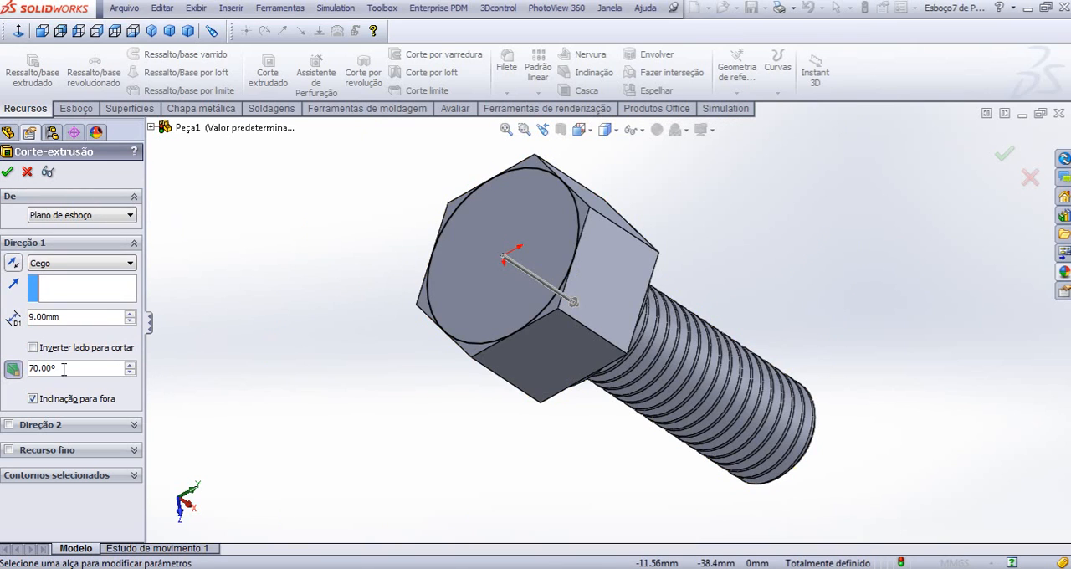
# - Turn off outward draft, flip the side to cut so the material outside the circle is removed, and accept the cut
pyautogui.click(33, 401)
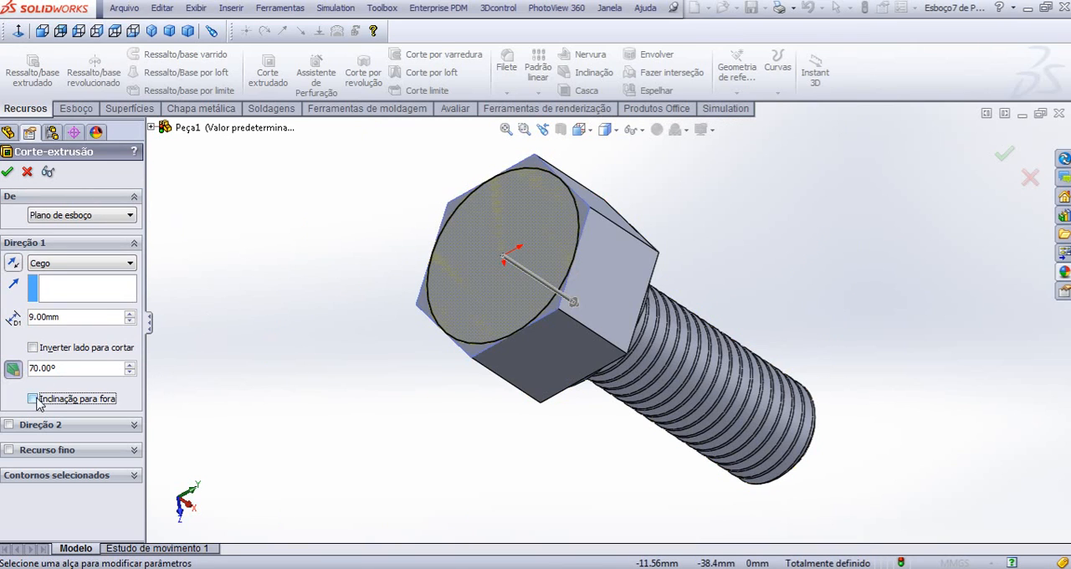
pyautogui.click(33, 346)
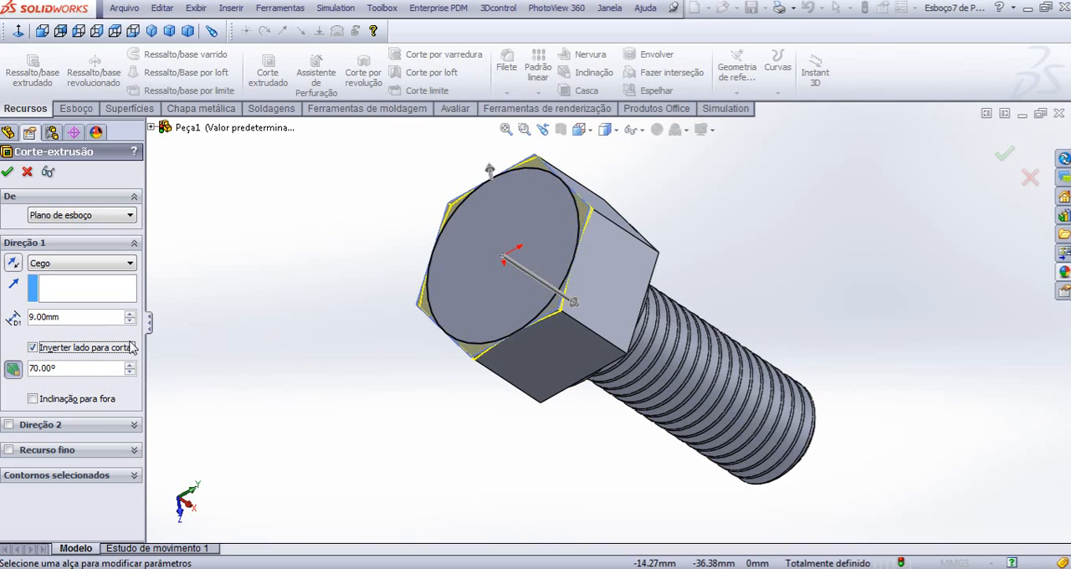
pyautogui.click(7, 172)
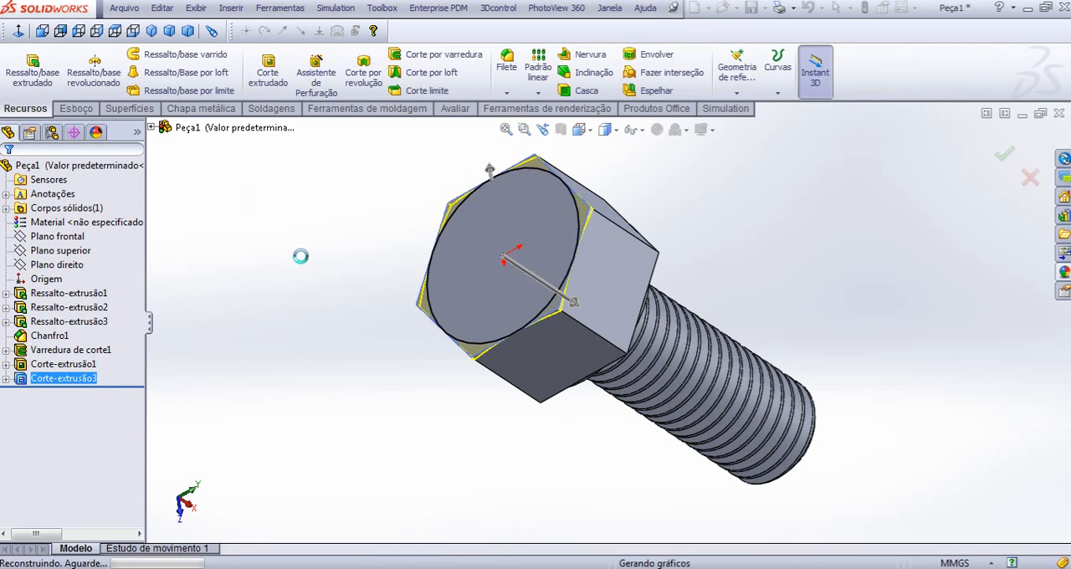
# - Examine the bevelled corners of the hexagonal head and the overall bolt from several angles
pyautogui.moveTo(313, 294); pyautogui.dragTo(332, 351, button='middle')
pyautogui.scroll(-3, 460, 331)
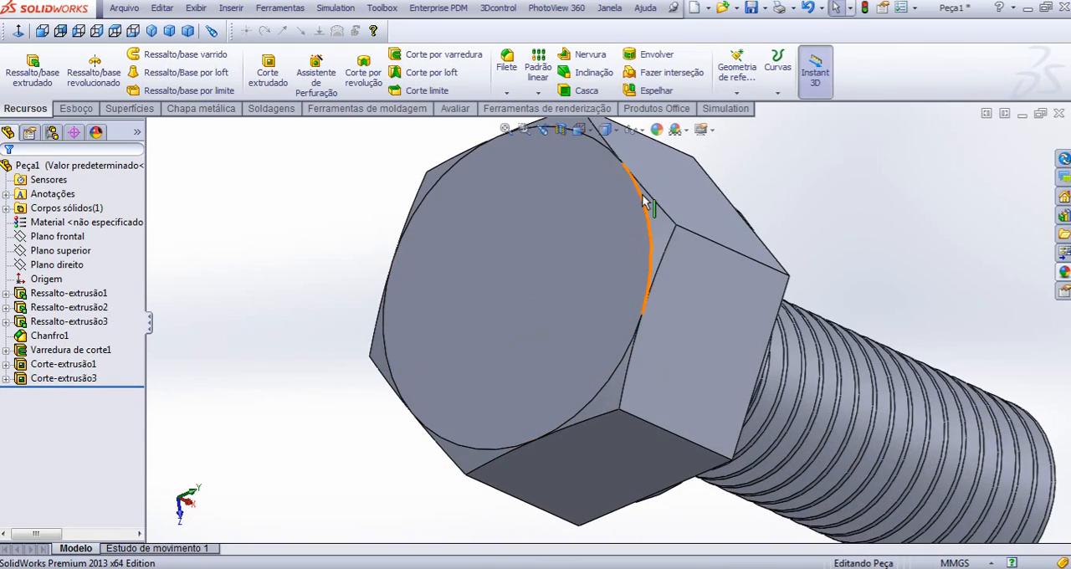
pyautogui.scroll(1, 603, 322)
pyautogui.scroll(2, 607, 321)
pyautogui.moveTo(588, 304); pyautogui.dragTo(535, 276, button='middle')
pyautogui.scroll(4, 651, 303)
pyautogui.scroll(-5, 729, 318)
pyautogui.moveTo(682, 331); pyautogui.dragTo(651, 325, button='middle')
pyautogui.scroll(4, 648, 330)
pyautogui.scroll(-3, 653, 335)
pyautogui.scroll(2, 642, 337)
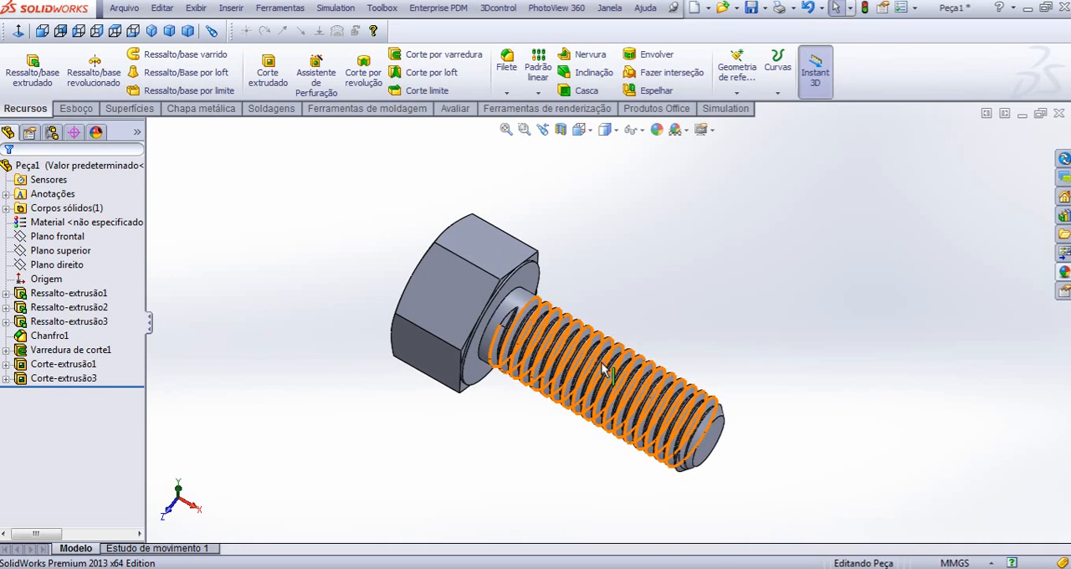
# - Assign AISI 1020 as the bolt's material and view the result
pyautogui.rightClick(122, 223)
pyautogui.click(209, 304)
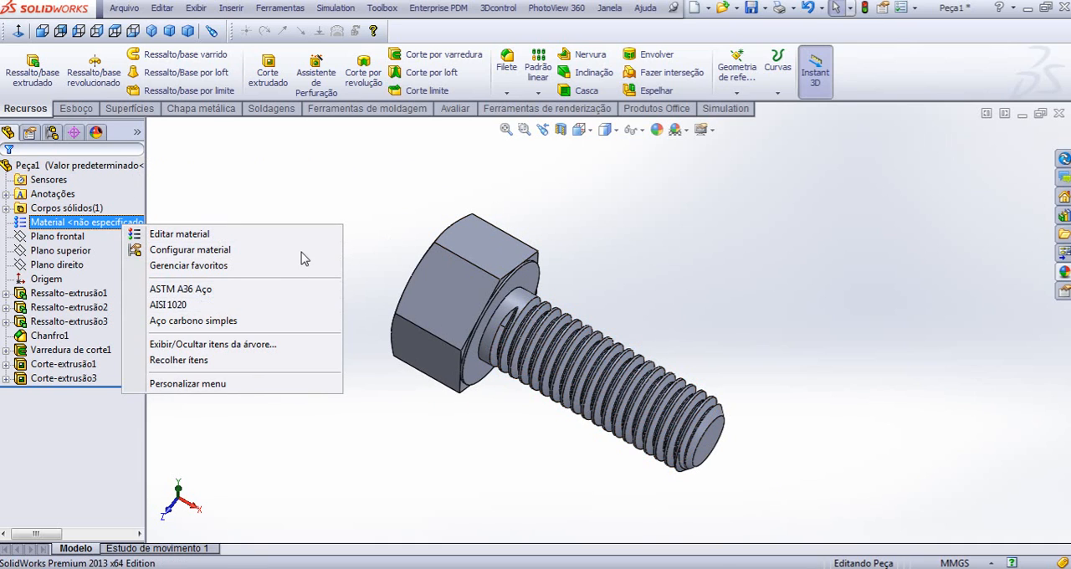
pyautogui.moveTo(488, 297); pyautogui.dragTo(498, 316, button='middle')
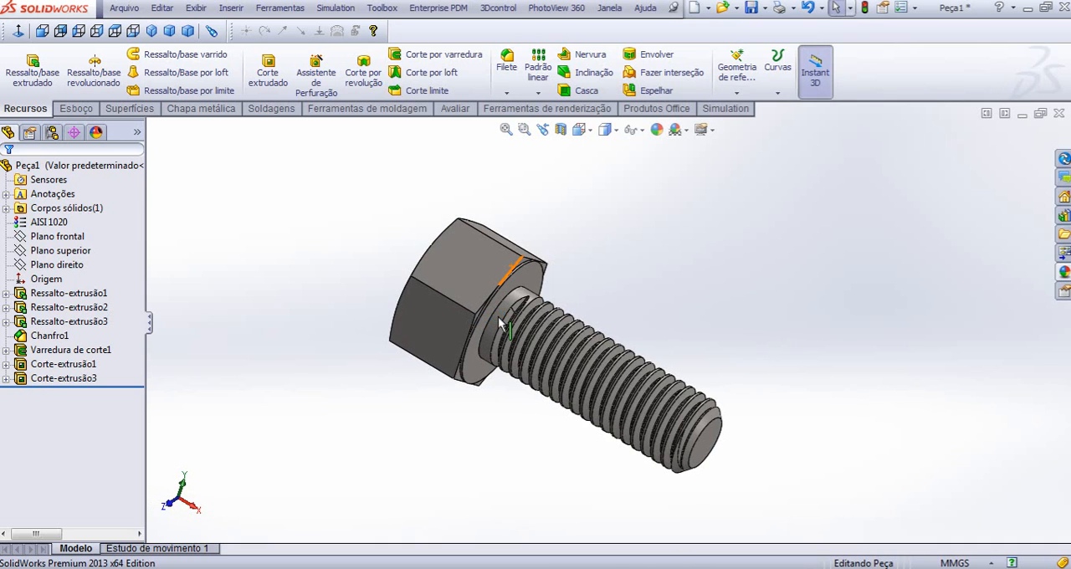